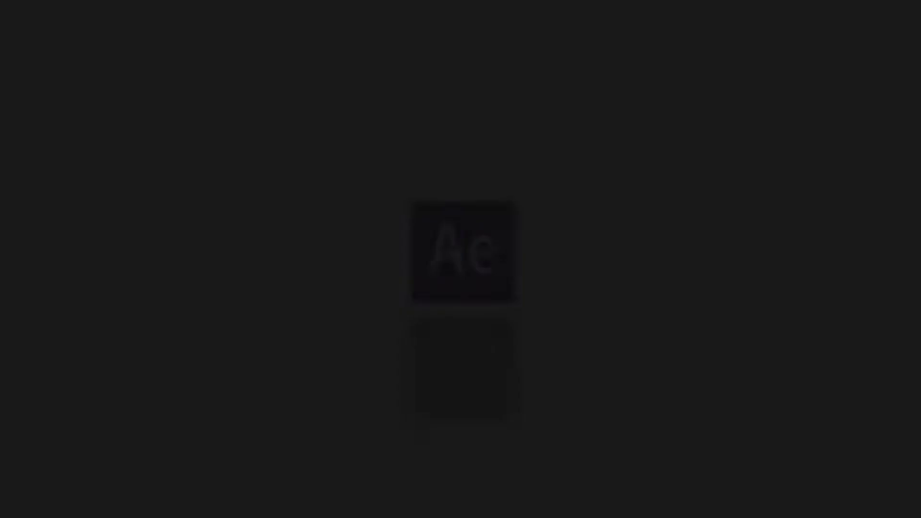
- Create a 1920×1080 composition named Render with a black background and locked aspect ratio
left_click(389, 239)
left_click(360, 346)
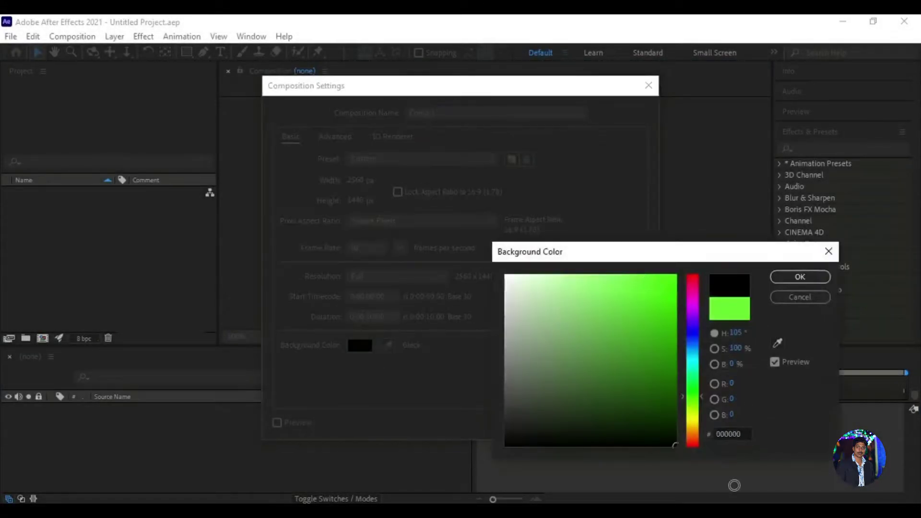
left_click(796, 278)
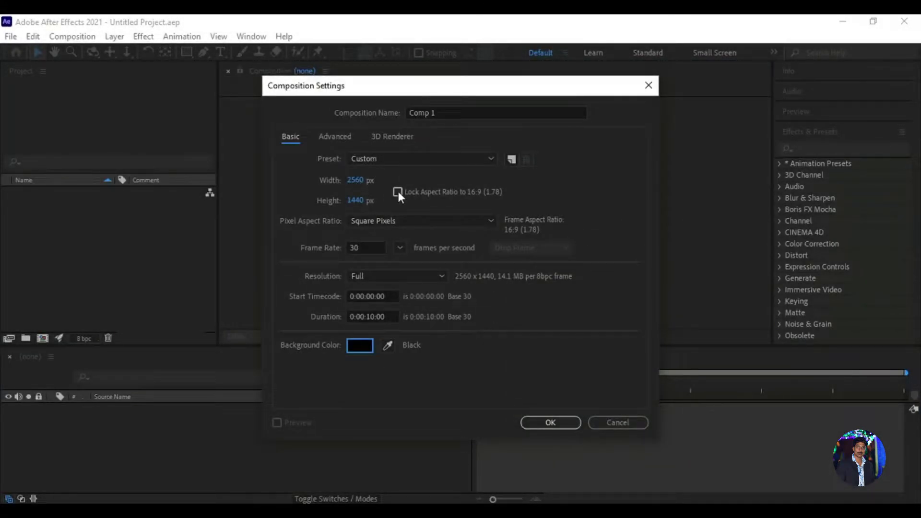
left_click(398, 191)
left_click(353, 180)
type("1920")
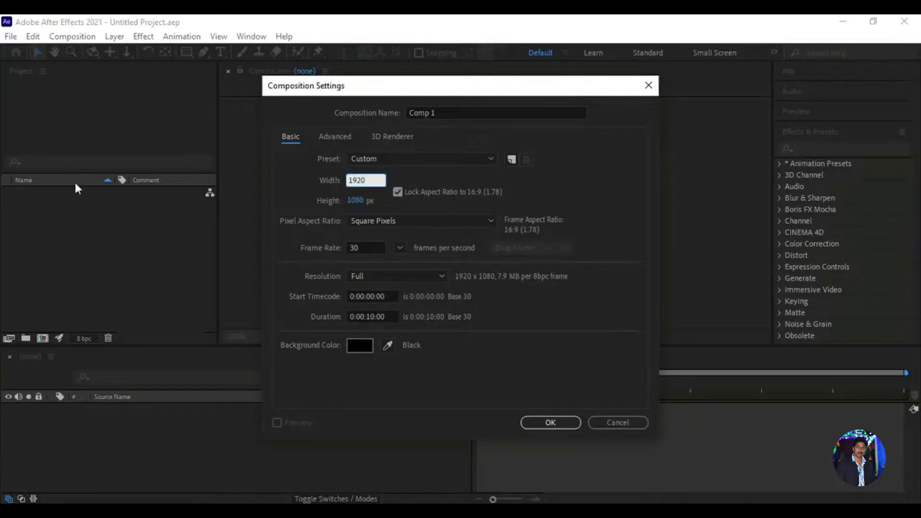
left_click(422, 112)
type("Render")
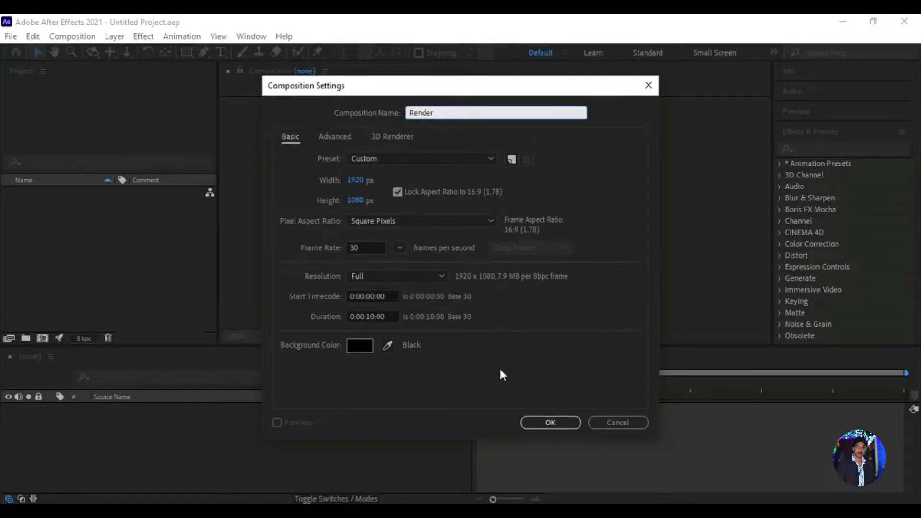
left_click(550, 422)
- Create two more compositions with the same settings, named Text and Map
left_click(42, 338)
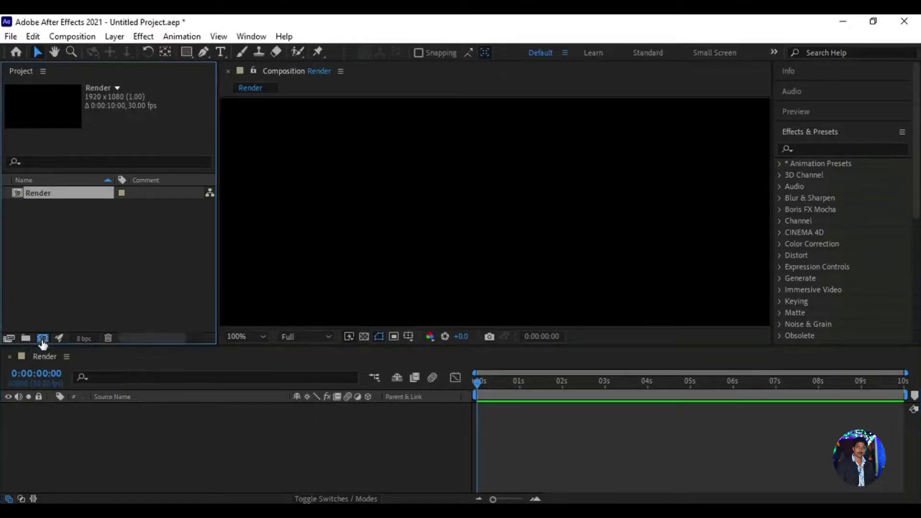
type("Text")
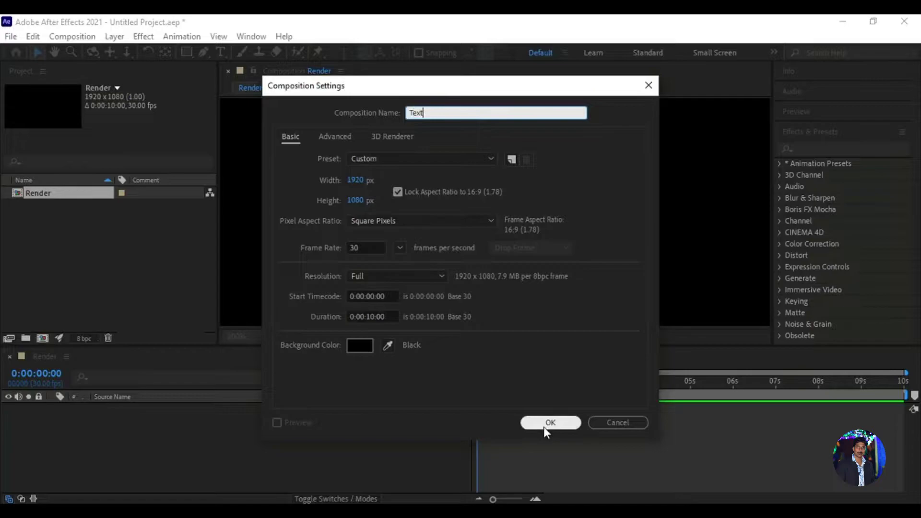
left_click(546, 424)
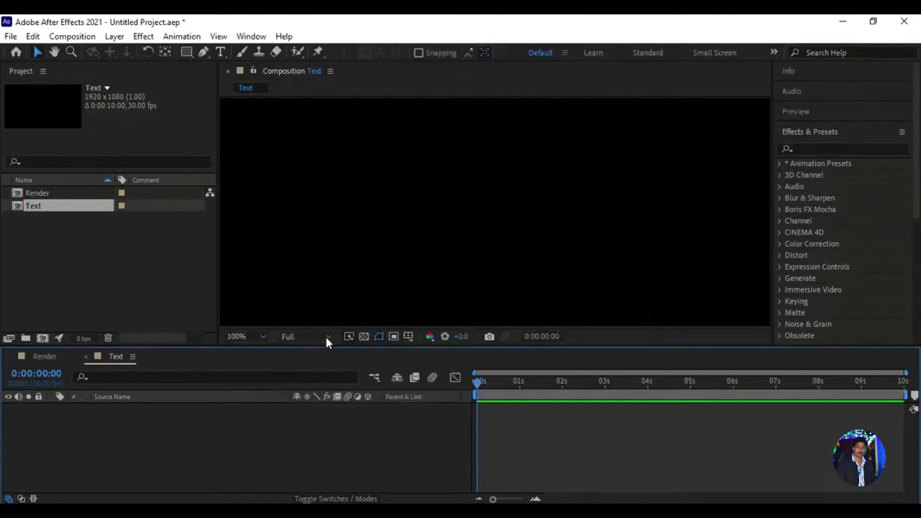
left_click(42, 338)
type("Ma")
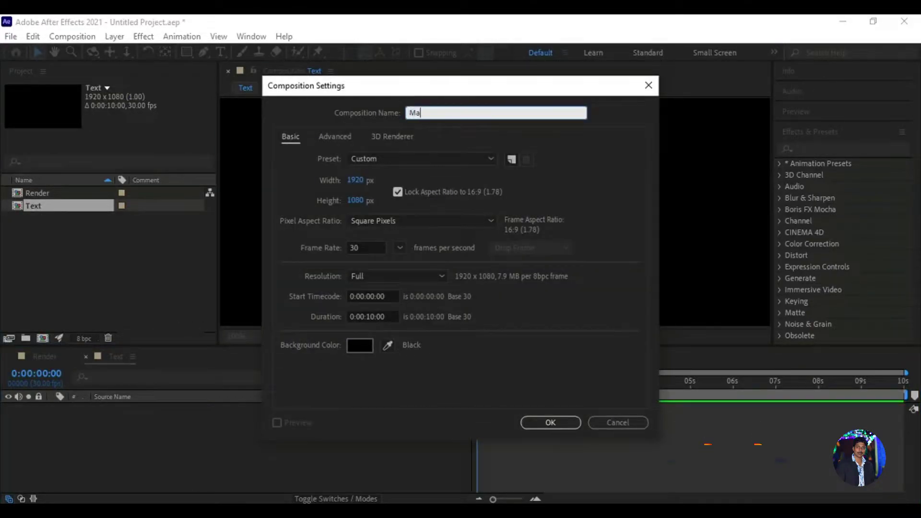
type("p")
left_click(542, 422)
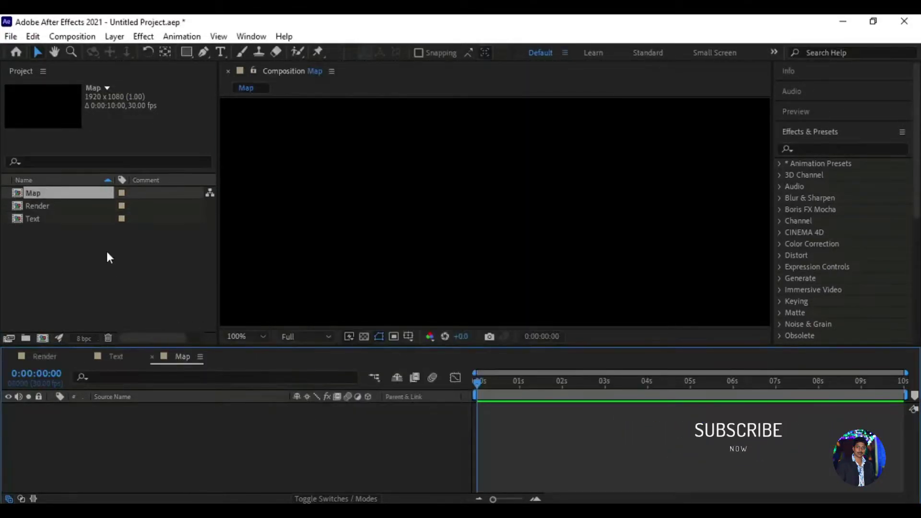
- Type YOUTUBE as a text layer and make it white (FFFFFF) in Eurostile Regular
left_click(220, 51)
left_click(388, 180)
type("YOUTUBE")
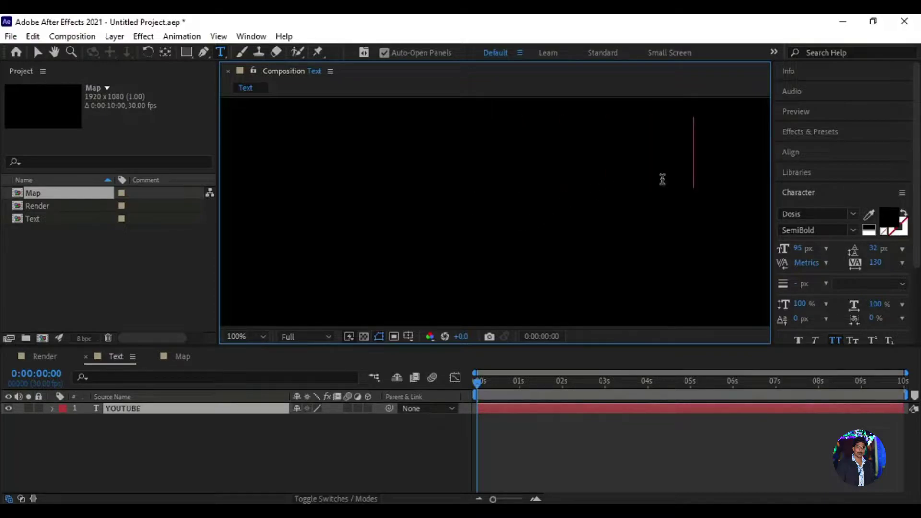
key("ctrl+a")
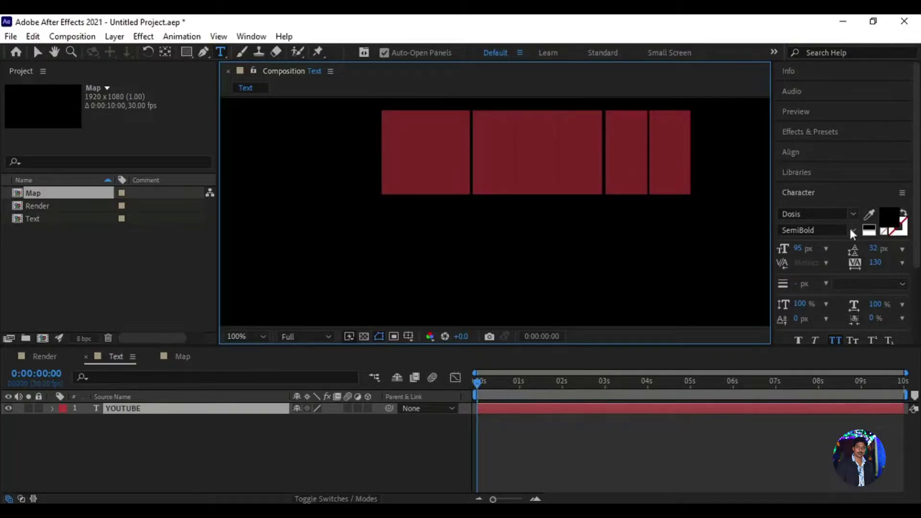
left_click(888, 218)
type("FFFFFF")
left_click(792, 277)
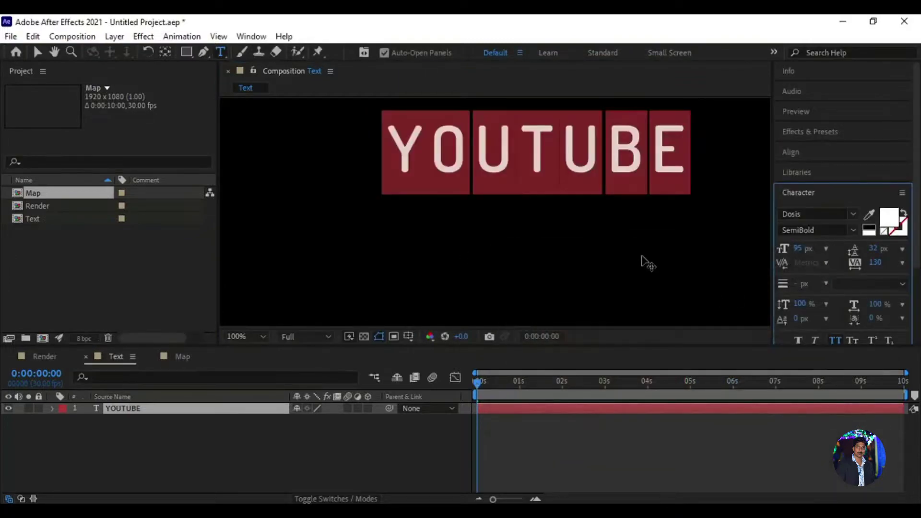
left_click(852, 214)
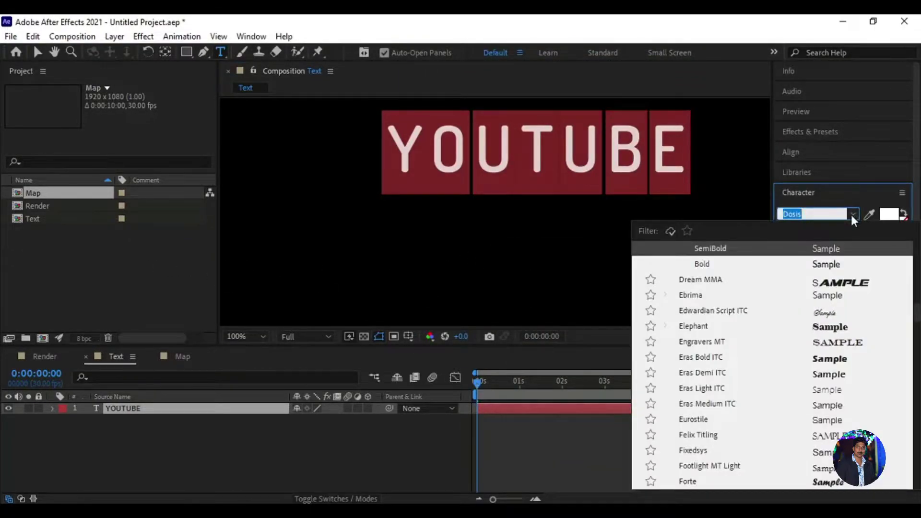
left_click(717, 421)
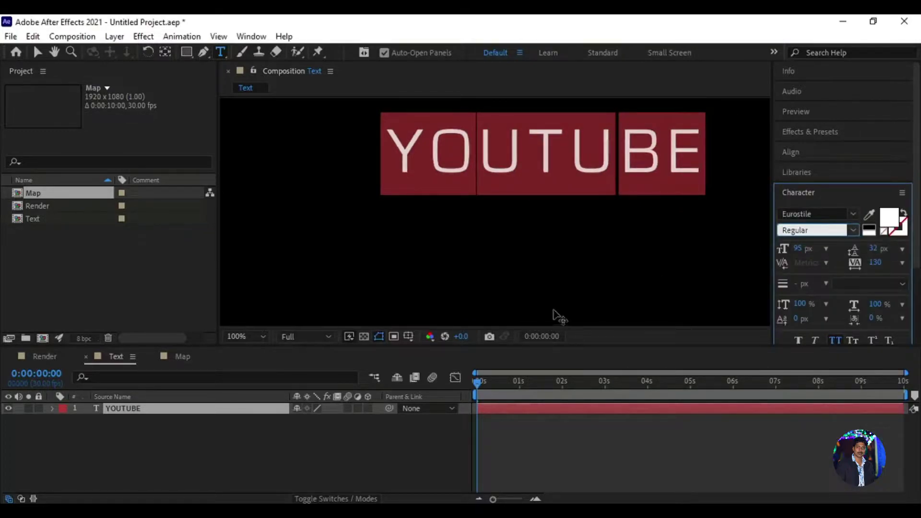
- Deselect the text and zoom the viewer out to 33.3%
left_click(90, 263)
left_click(174, 435)
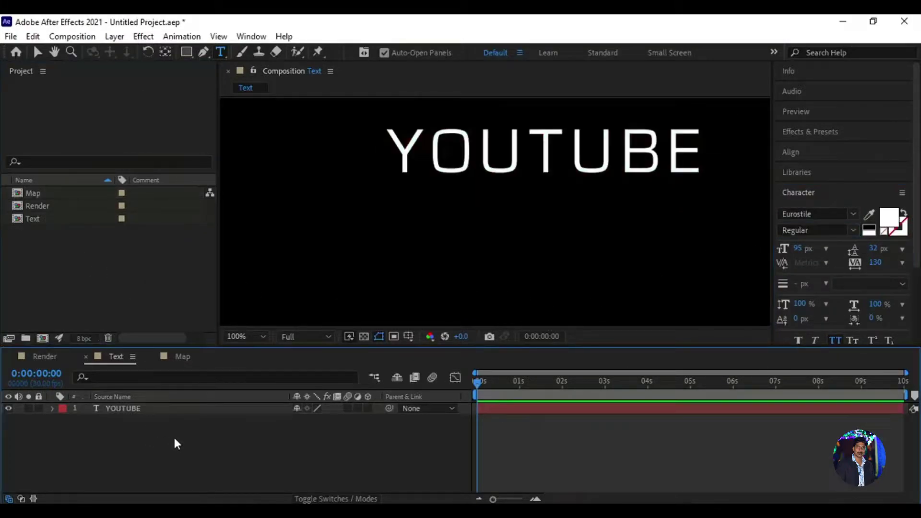
left_click(263, 334)
left_click(245, 218)
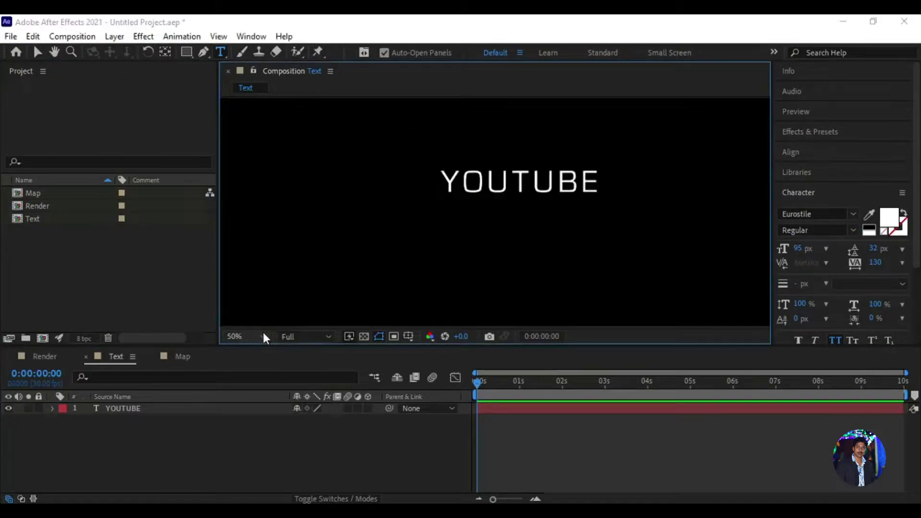
left_click(264, 334)
left_click(256, 202)
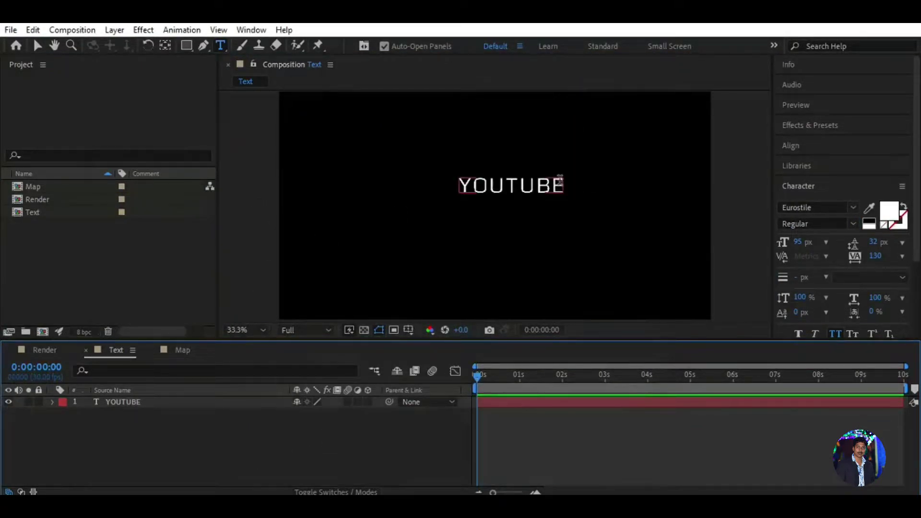
- Select the YOUTUBE text and centre it vertically using the Align panel
left_click_drag(562, 185, 453, 189)
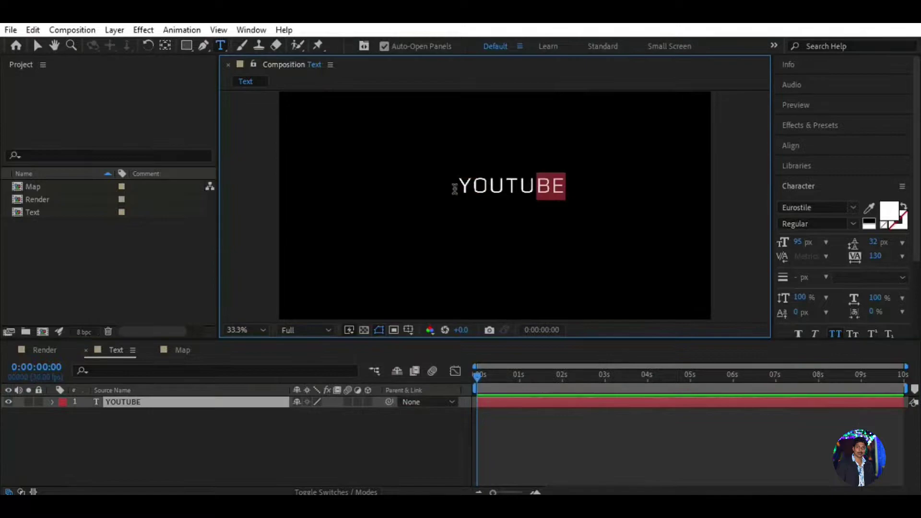
left_click(809, 149)
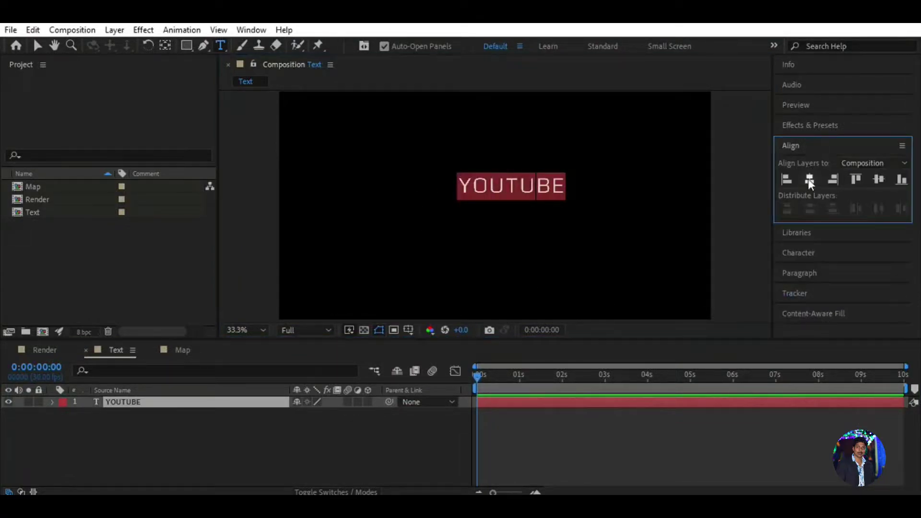
left_click(876, 178)
left_click(876, 179)
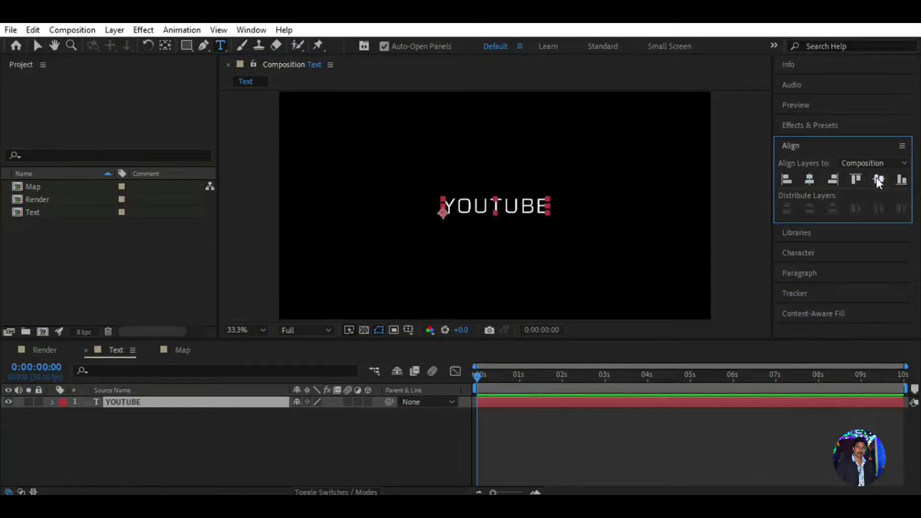
left_click(805, 273)
left_click(801, 166)
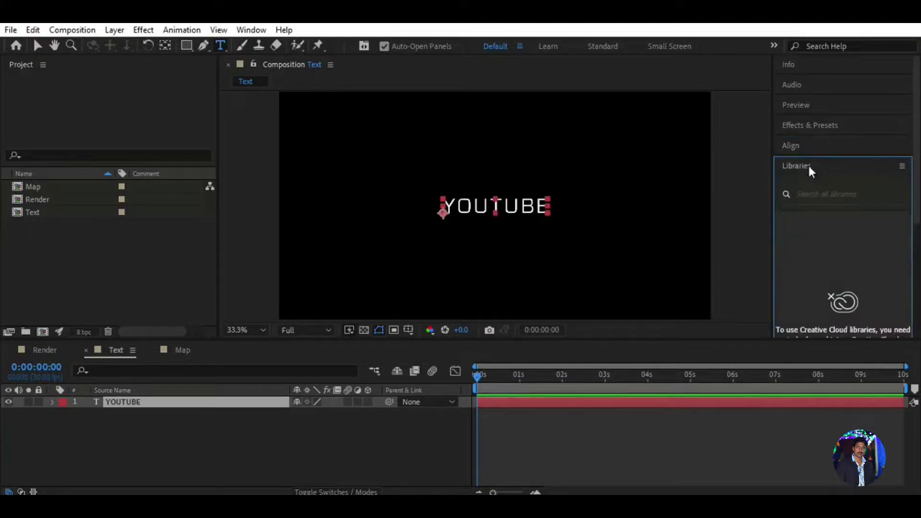
left_click(798, 145)
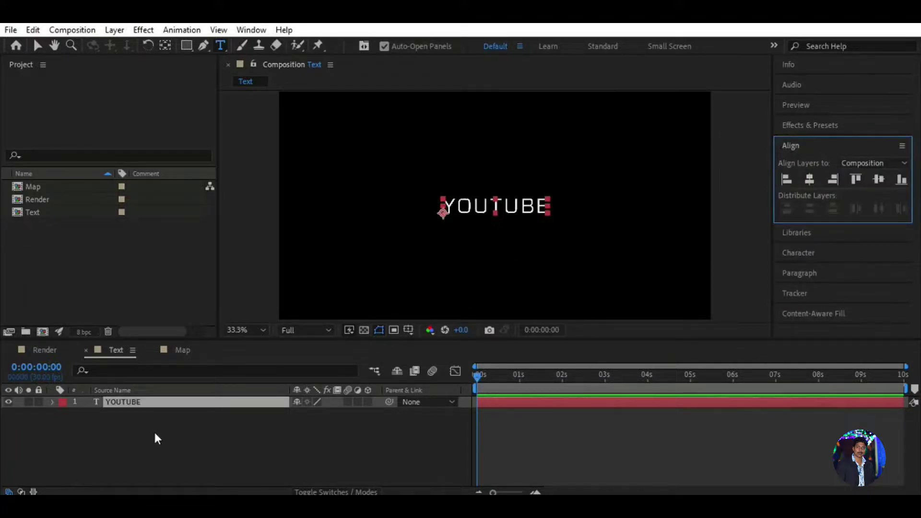
left_click(37, 45)
left_click(234, 415)
left_click(259, 402)
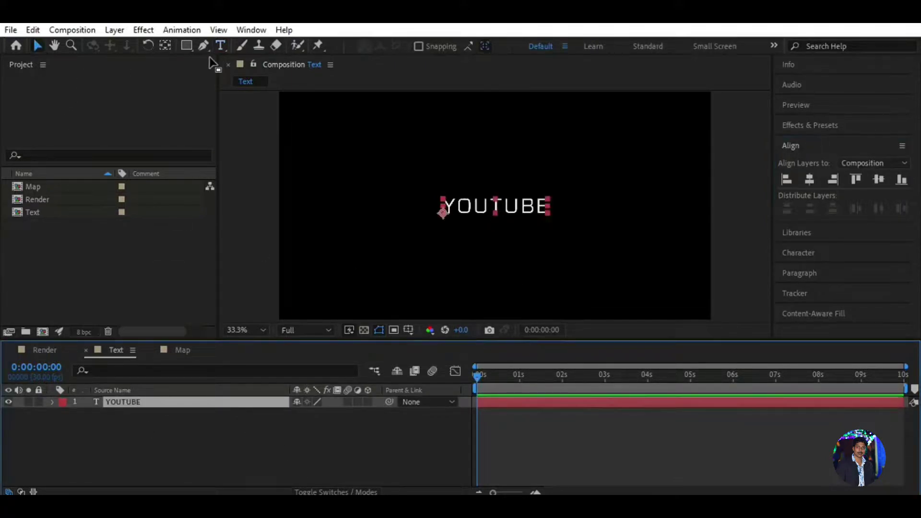
- Set the YOUTUBE text size to 190 px and re-centre it vertically
key("ctrl+t")
left_click_drag(546, 207, 414, 204)
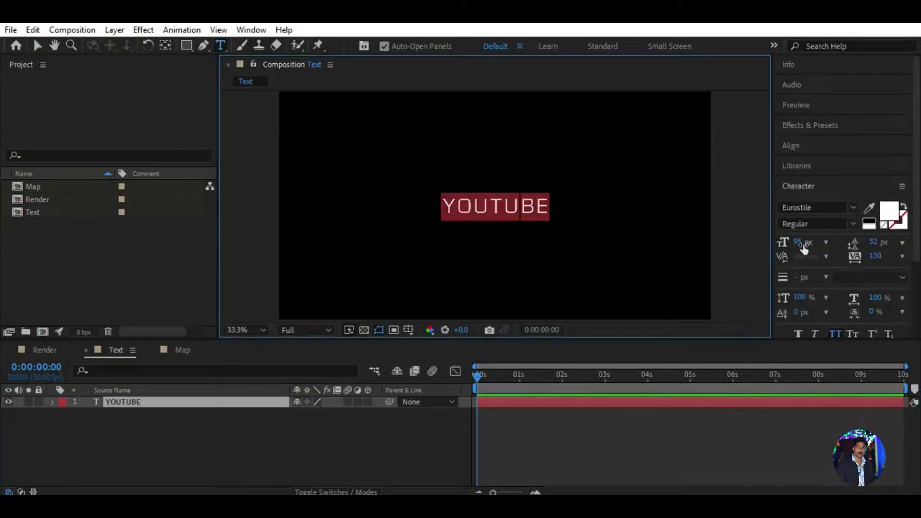
mouse_move(803, 246)
left_mouse_down()
mouse_move(879, 243)
mouse_move(853, 267)
left_mouse_up()
left_click(790, 146)
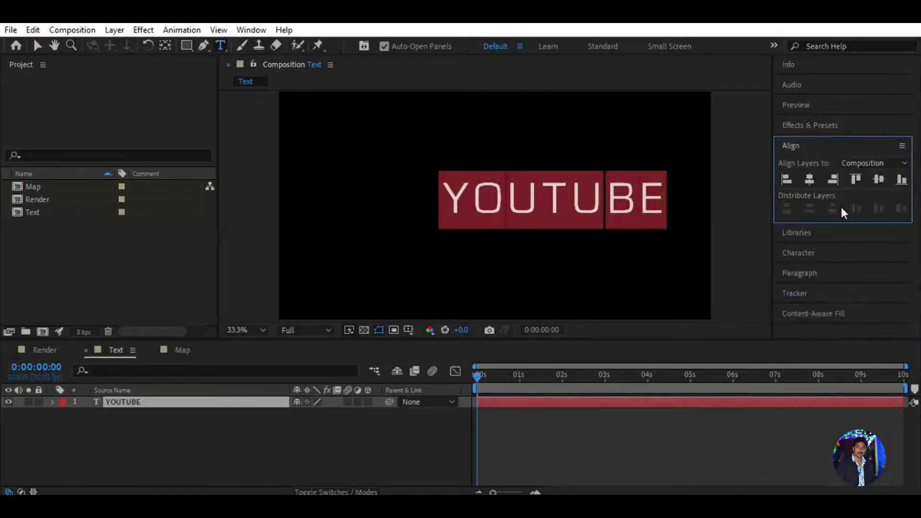
key("Escape")
left_click(878, 180)
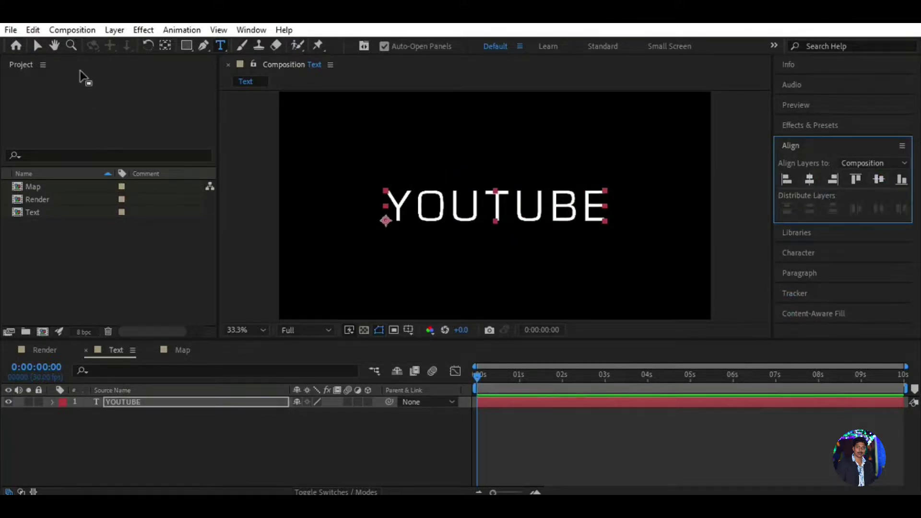
key("v")
left_click(456, 451)
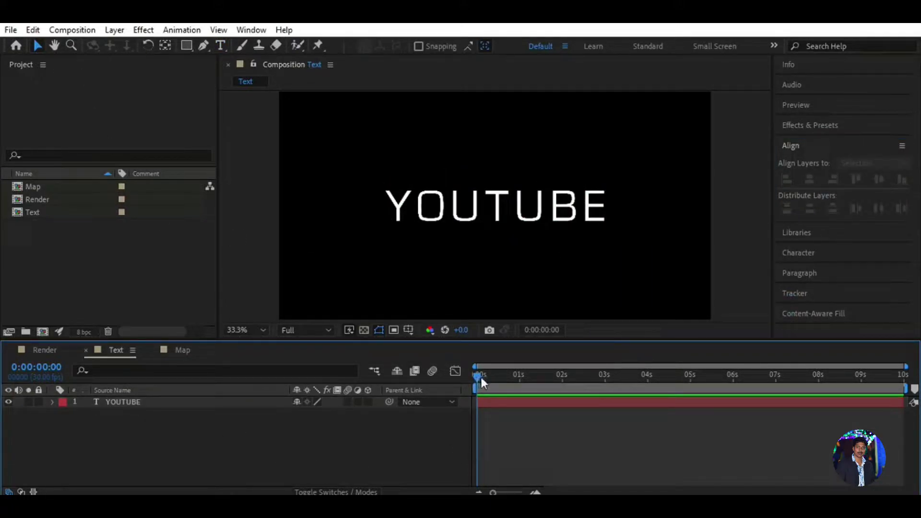
- Add a Position keyframe to the YOUTUBE layer at frame 27
mouse_move(482, 377)
left_mouse_down()
mouse_move(516, 377)
mouse_move(505, 377)
left_mouse_up()
left_click_drag(492, 492, 509, 492)
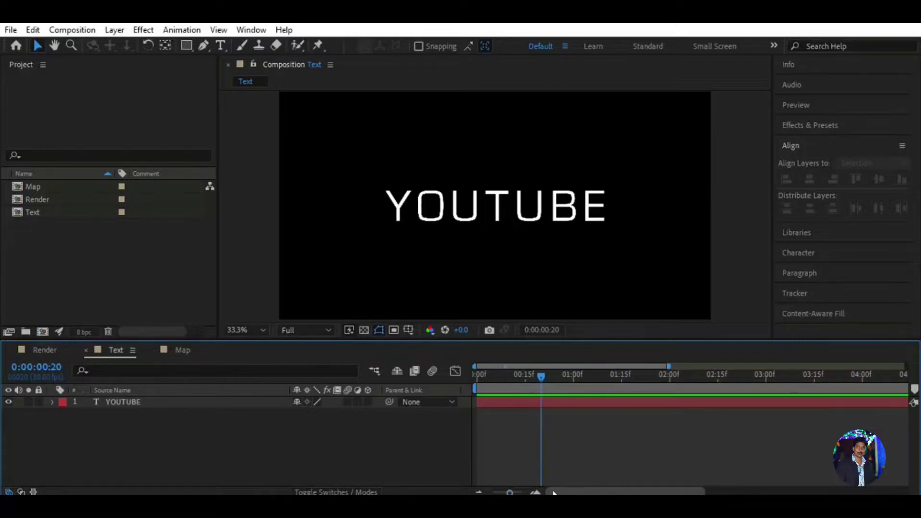
left_click_drag(510, 492, 507, 492)
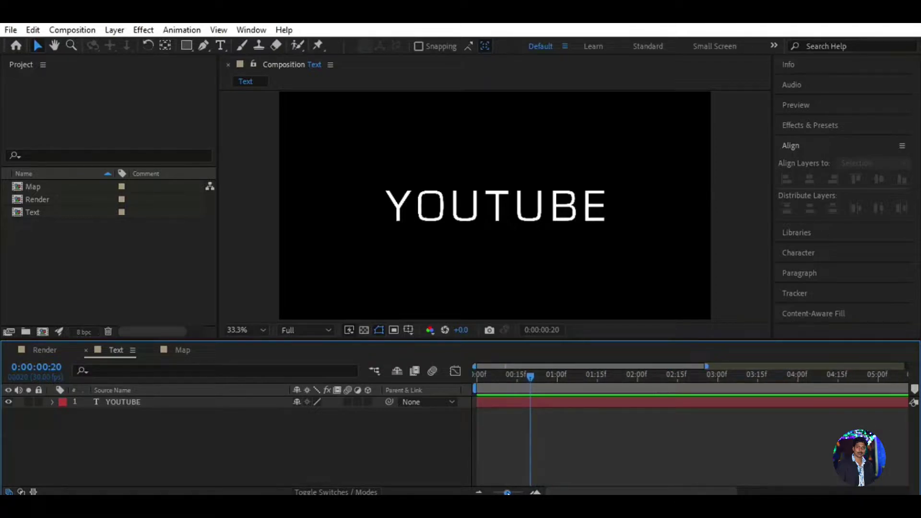
left_click(159, 404)
key("p")
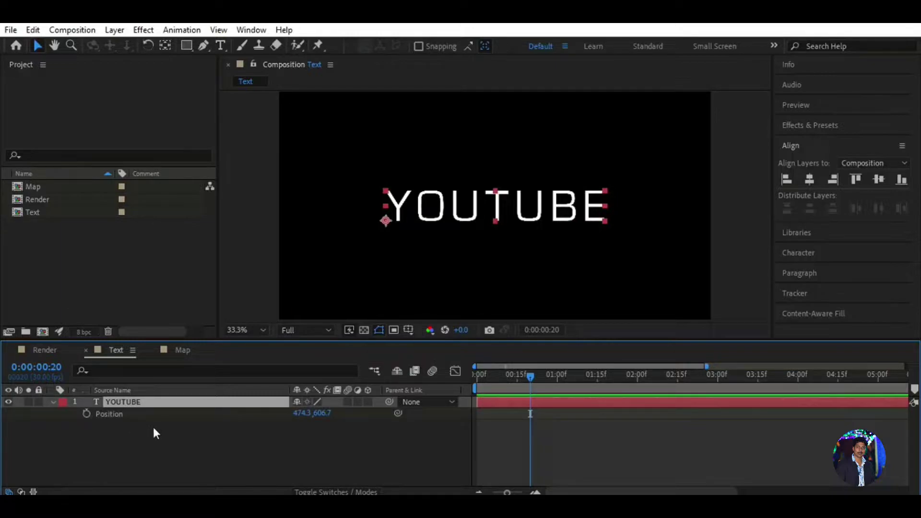
left_click(86, 413)
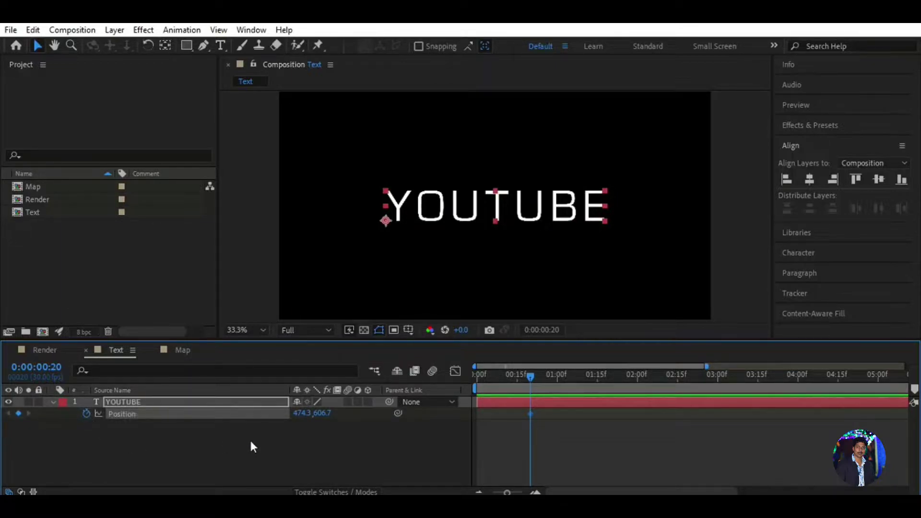
- Set the viewer to 25% and move the YOUTUBE text up above the frame
left_click(251, 441)
left_click(257, 330)
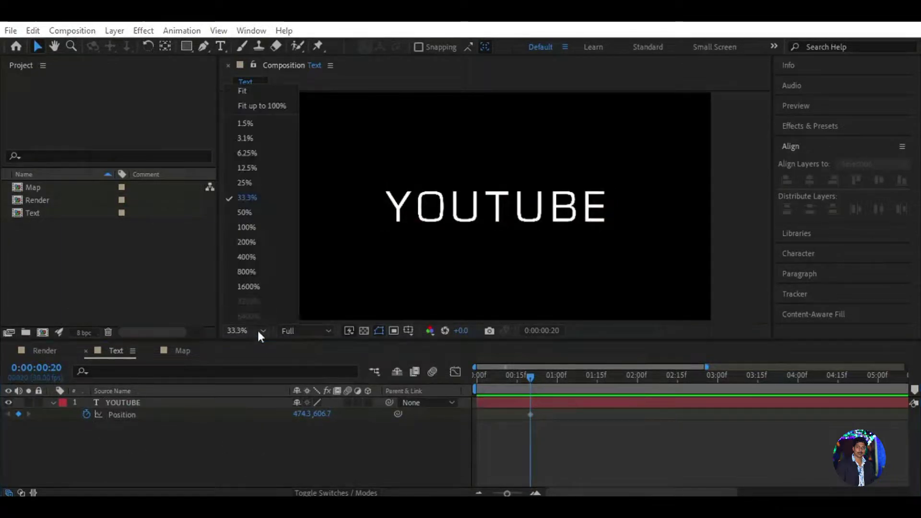
left_click(250, 186)
left_click(229, 404)
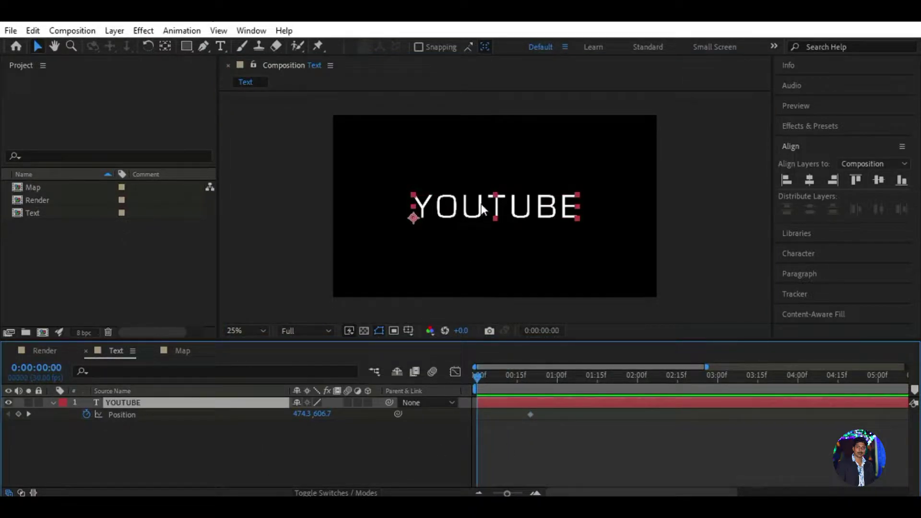
left_click_drag(482, 203, 482, 94)
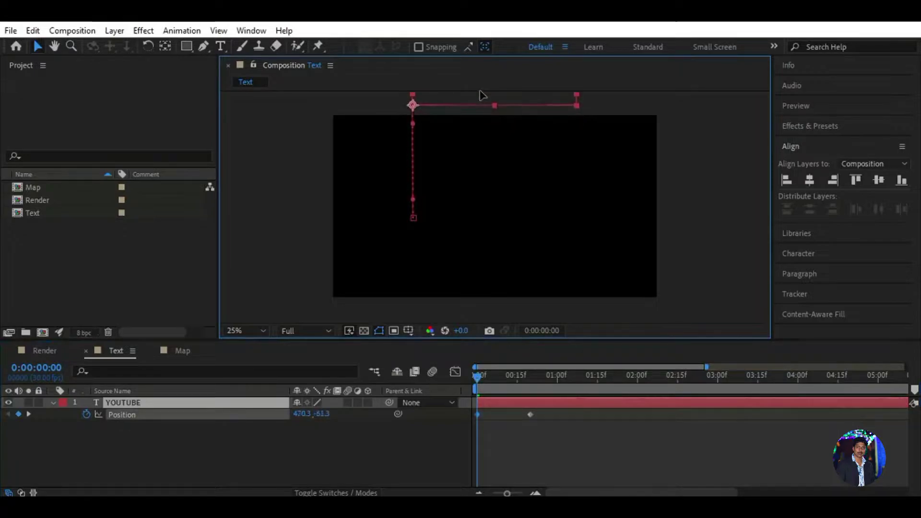
key("Return")
left_click(401, 443)
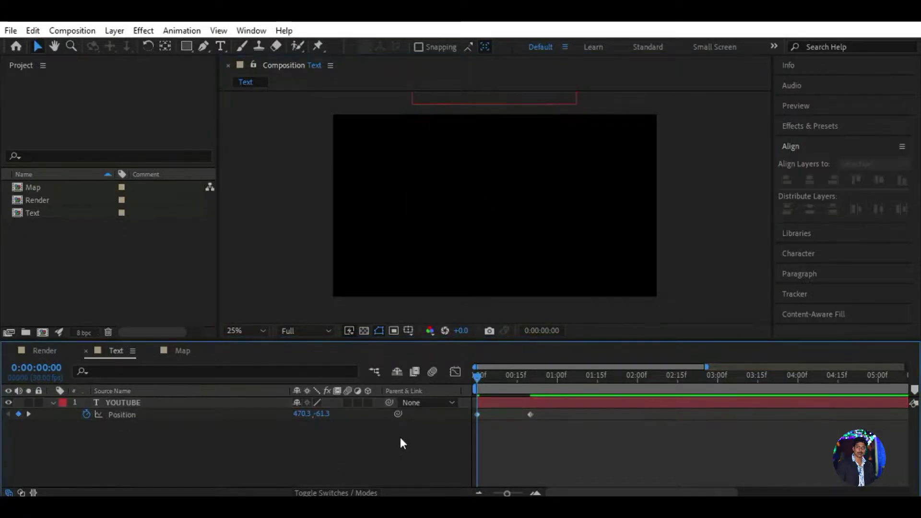
- Hold the text centred with a Position keyframe at 0:00:01:20, then move it below the frame
mouse_move(477, 375)
left_mouse_down()
mouse_move(676, 376)
mouse_move(665, 375)
left_mouse_up()
left_click(420, 413)
left_click(19, 412)
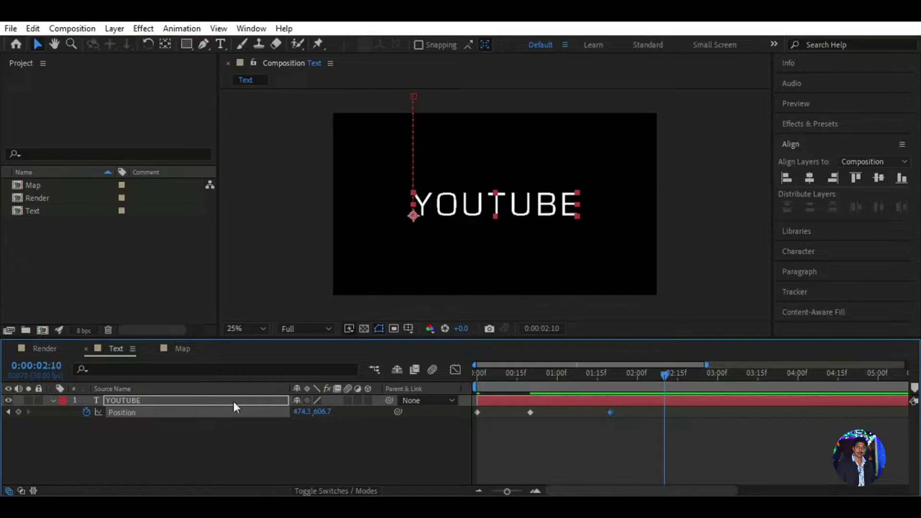
left_click(481, 214)
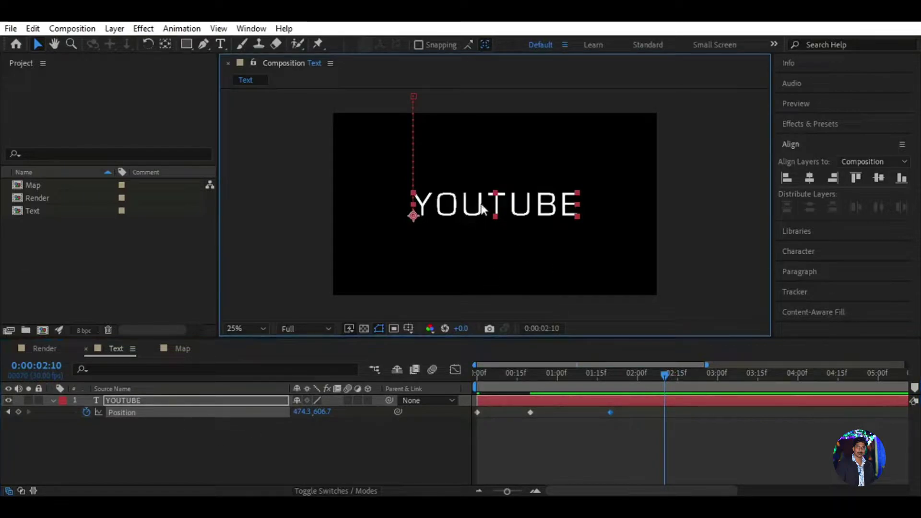
left_click(294, 397)
left_click_drag(481, 214, 479, 318)
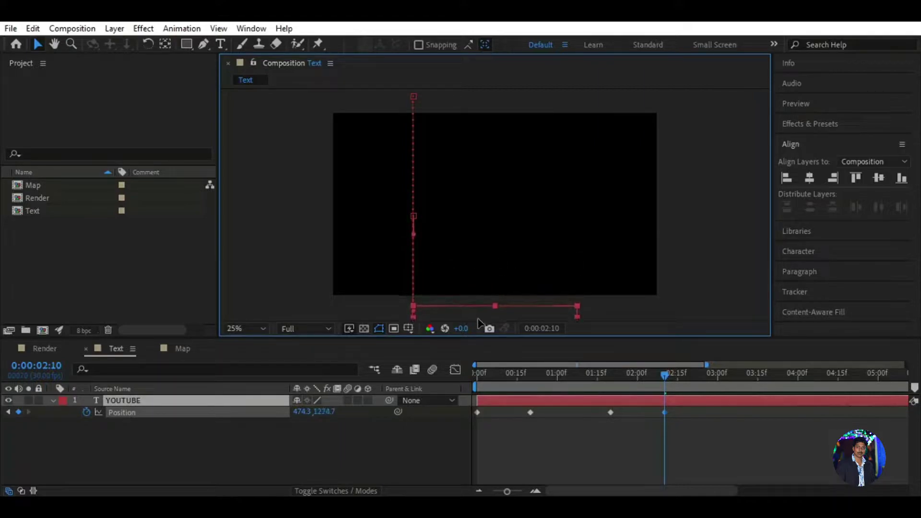
- Preview the drop animation and select all four Position keyframes
key("space")
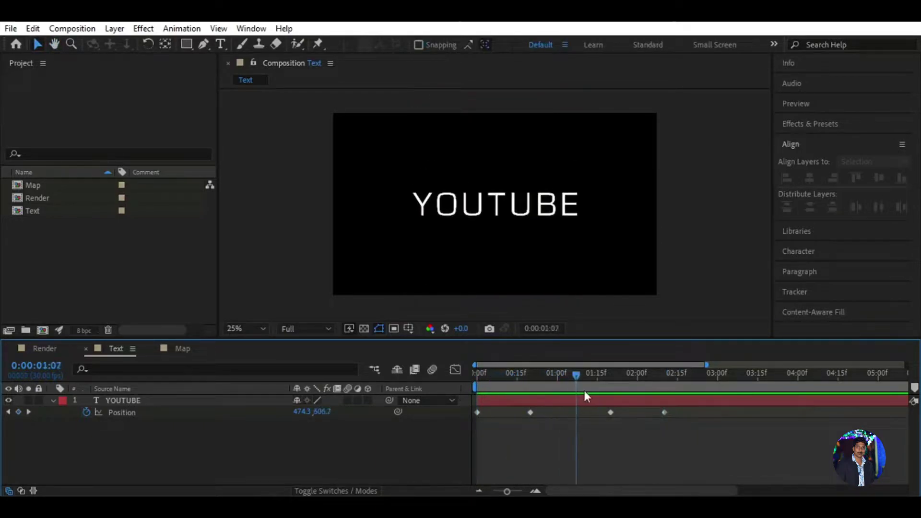
left_click_drag(584, 386, 664, 384)
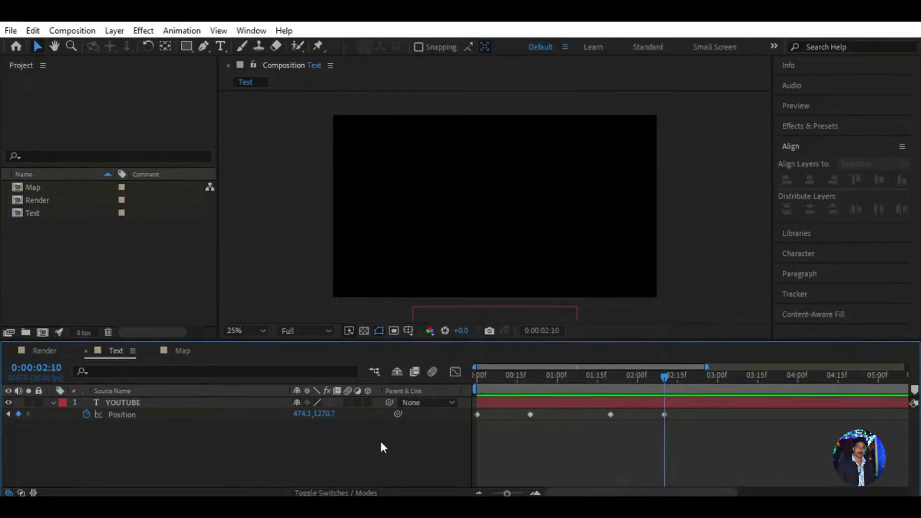
left_click_drag(699, 447, 478, 420)
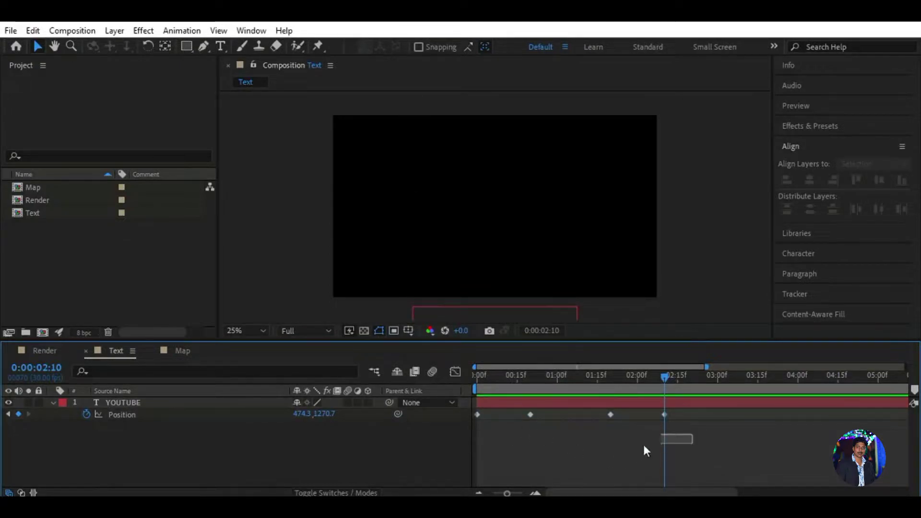
left_click_drag(644, 449, 479, 405)
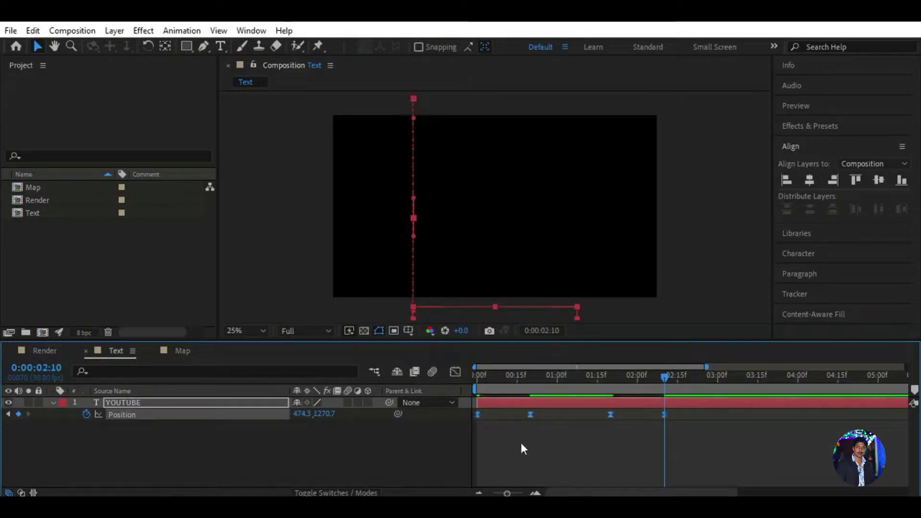
- In the speed graph, sharpen the Position keyframes' ease to about 85% influence
left_click(455, 372)
right_click(546, 448)
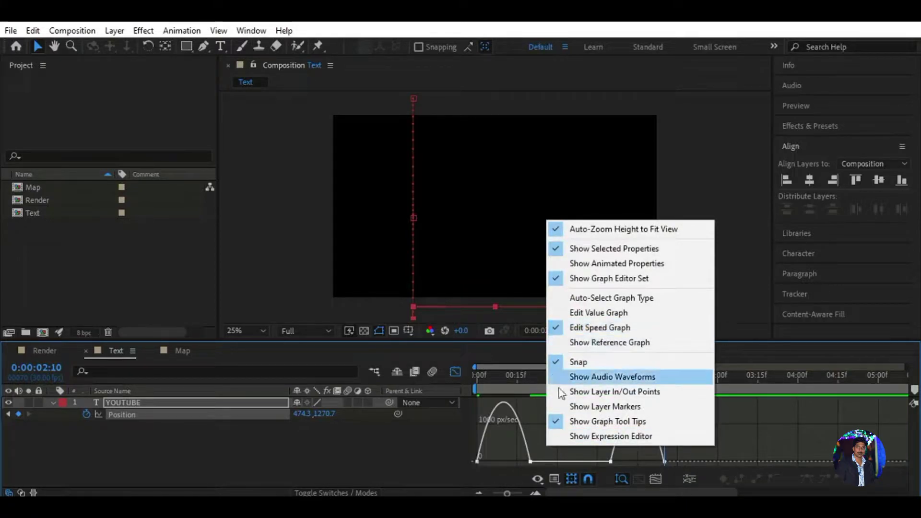
left_click(527, 415)
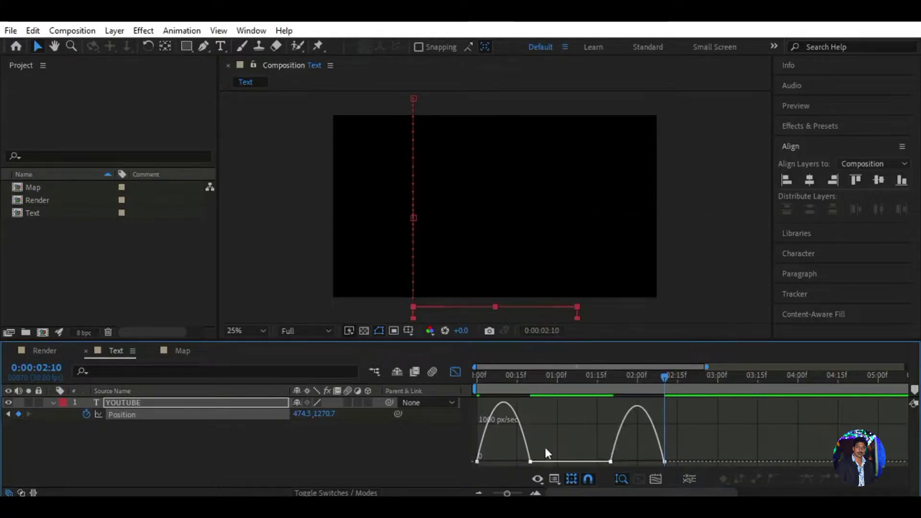
mouse_move(542, 453)
left_mouse_down()
mouse_move(468, 463)
mouse_move(497, 457)
left_mouse_up()
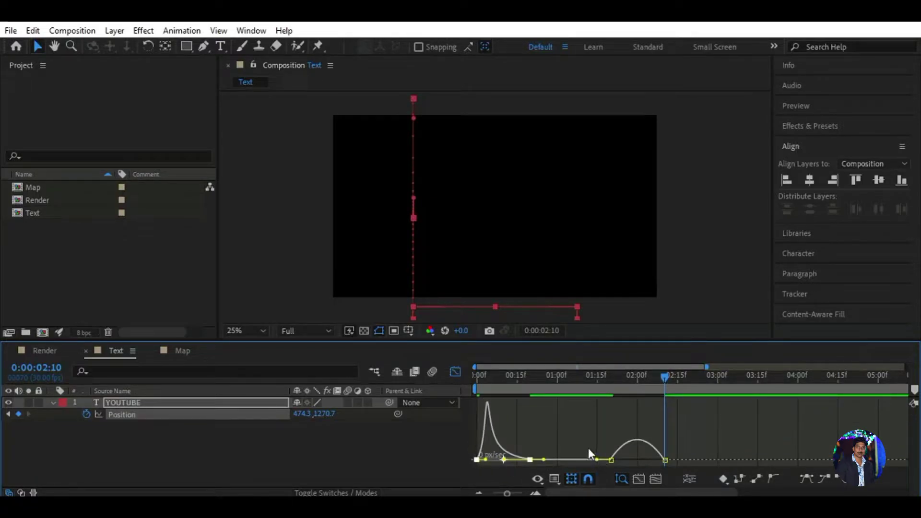
mouse_move(590, 453)
left_mouse_down()
mouse_move(639, 466)
mouse_move(640, 457)
left_mouse_up()
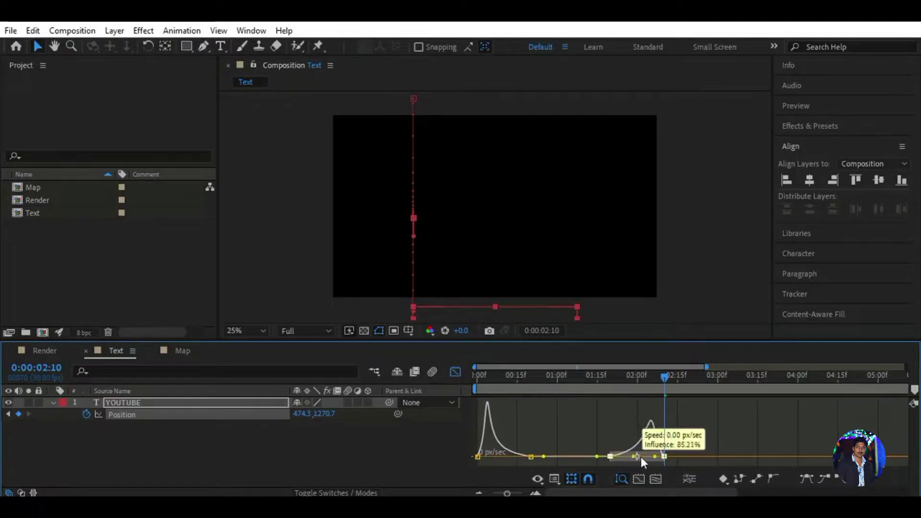
key("shift+F3")
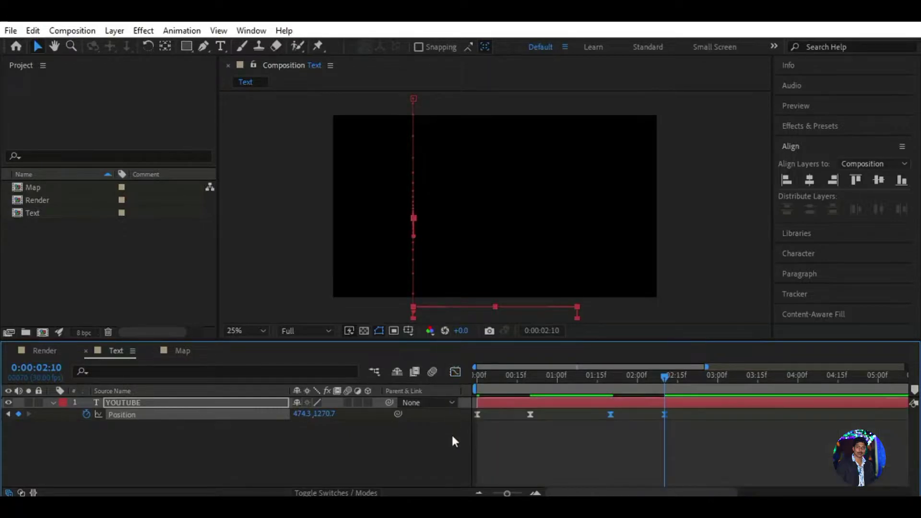
- Enable motion blur on the YOUTUBE layer, preview the eased drop, and open the Map comp
left_click(452, 437)
key("Home")
key("space")
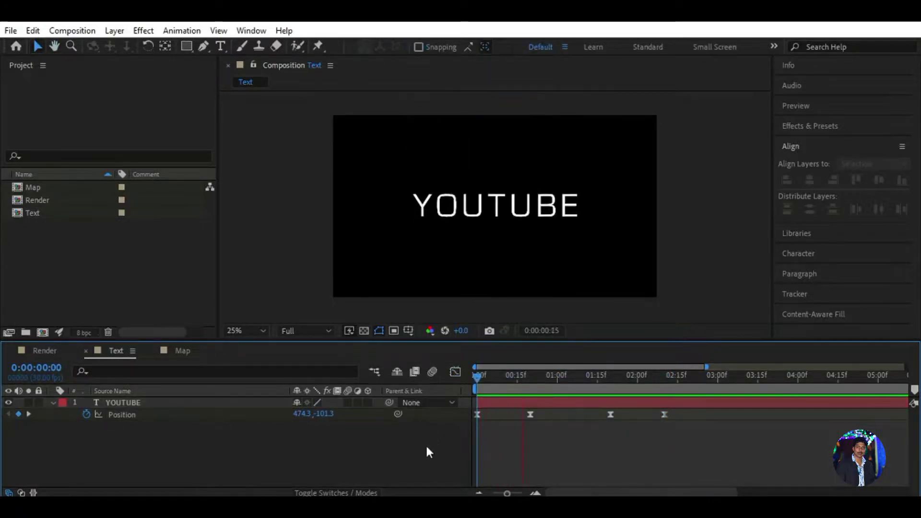
left_click(663, 393)
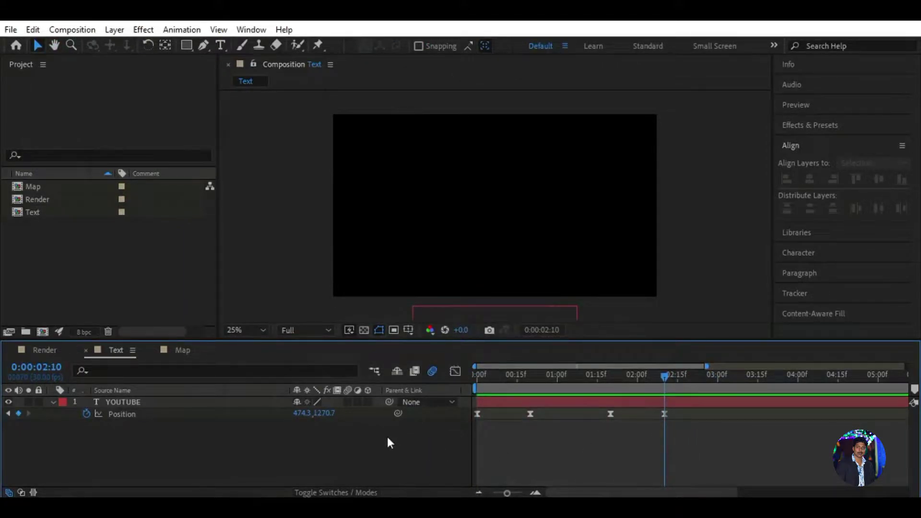
left_click(347, 402)
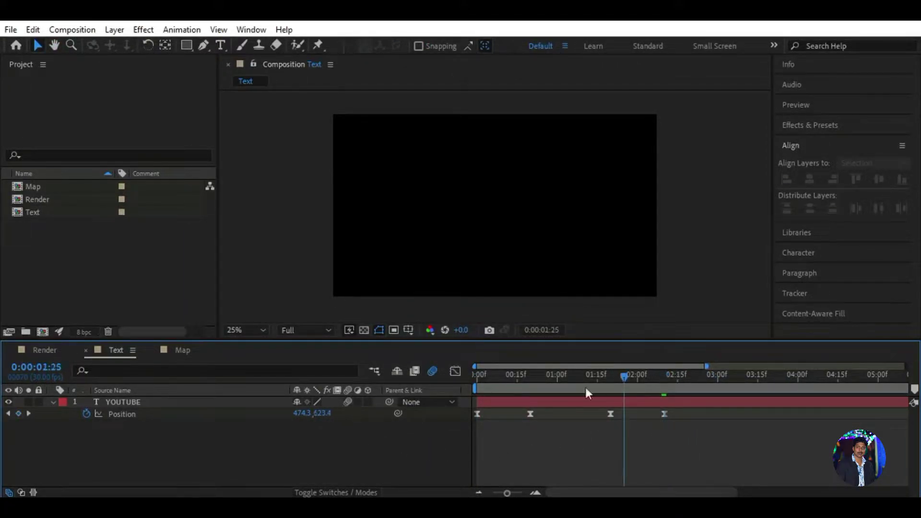
left_click_drag(666, 380, 452, 398)
key("space")
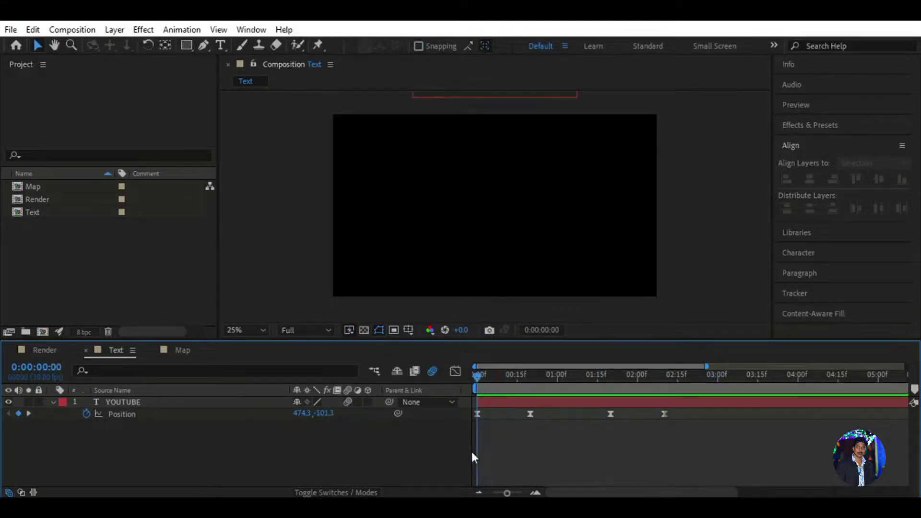
left_click(181, 350)
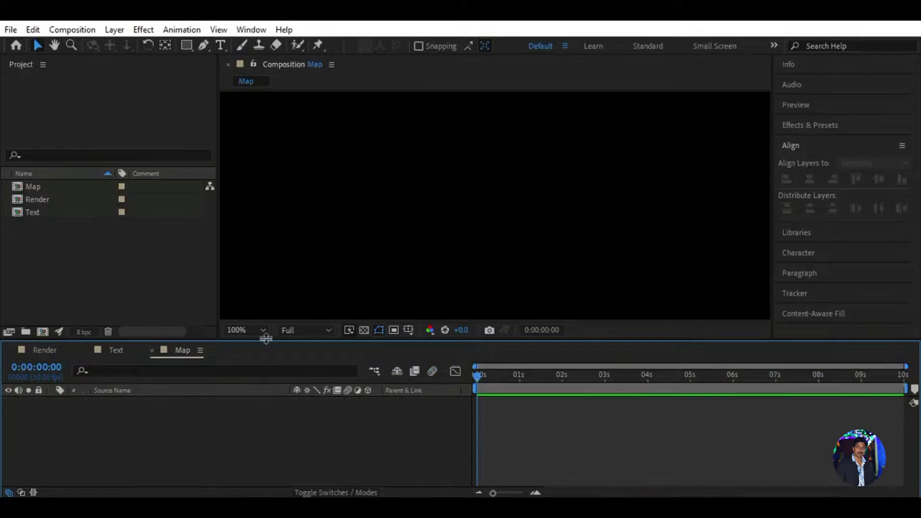
- Zoom the Map viewer to 25% and add a default Black Solid layer with Ctrl+Y
left_click(262, 330)
left_click(246, 182)
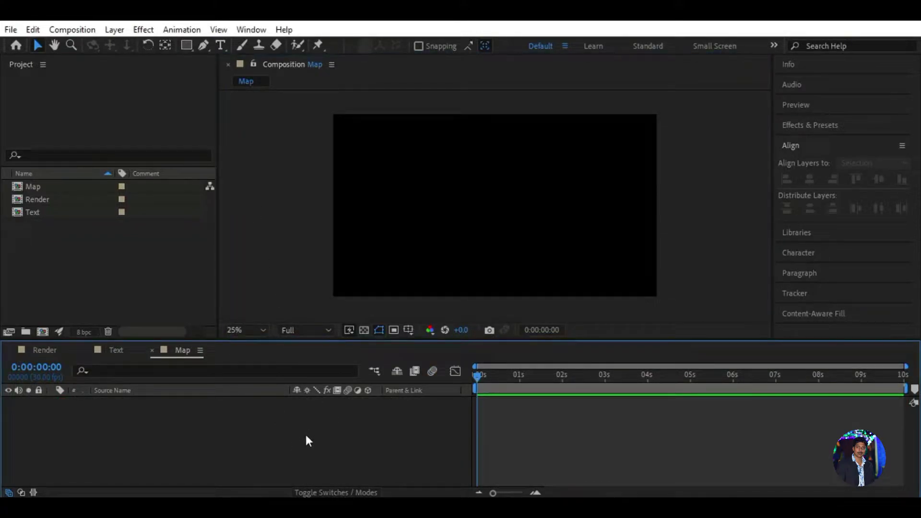
key("ctrl+y")
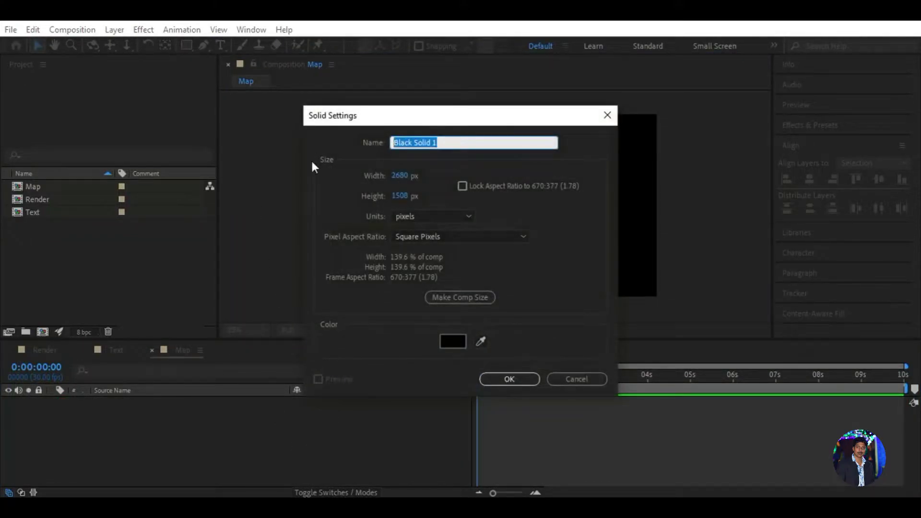
left_click(452, 143)
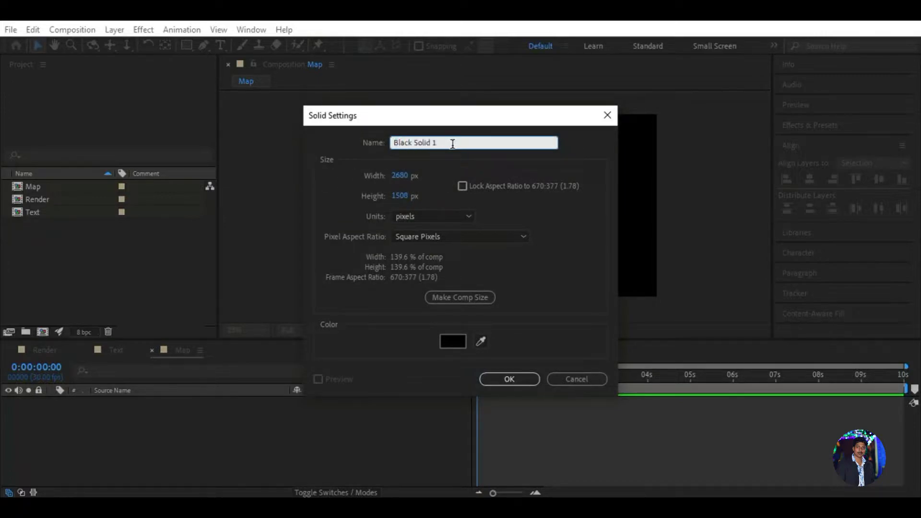
left_click(513, 380)
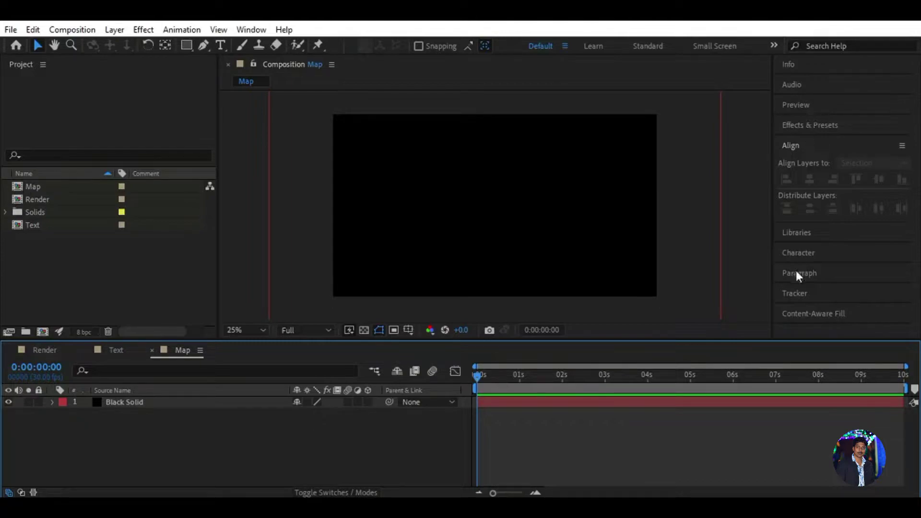
- Search the effects for 'Frac' and drop Fractal Noise onto the Black Solid
left_click(829, 126)
left_click(824, 142)
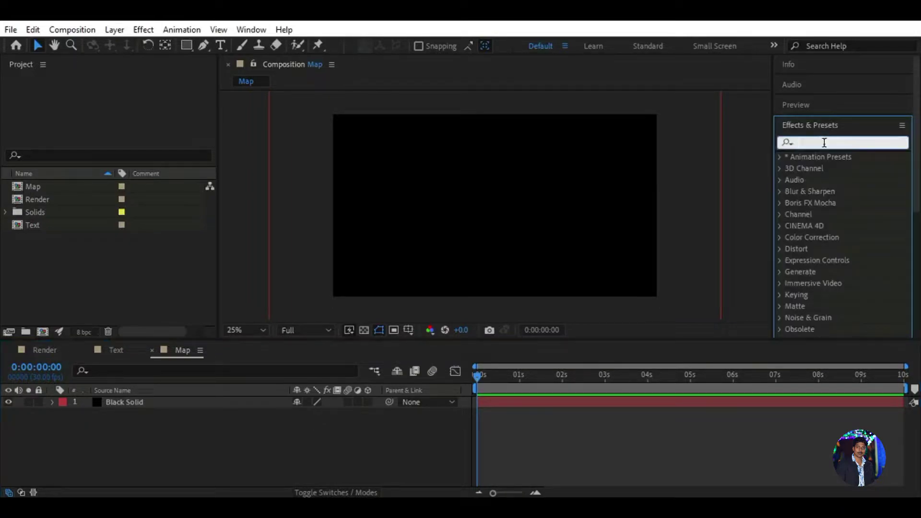
type("Frac")
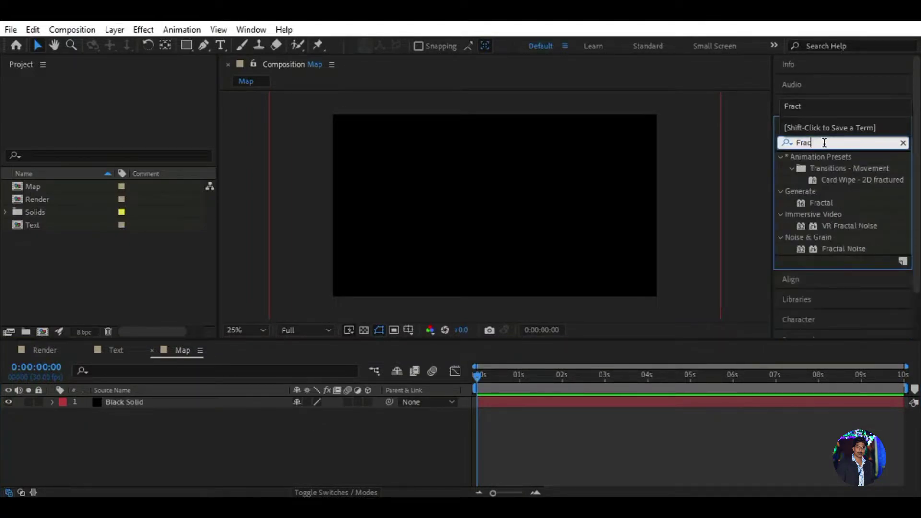
left_click(860, 249)
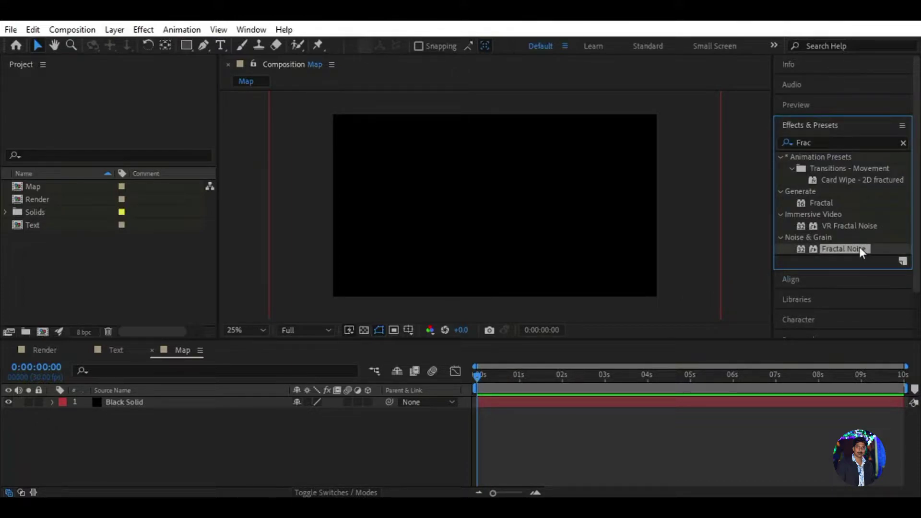
left_click_drag(859, 247, 197, 402)
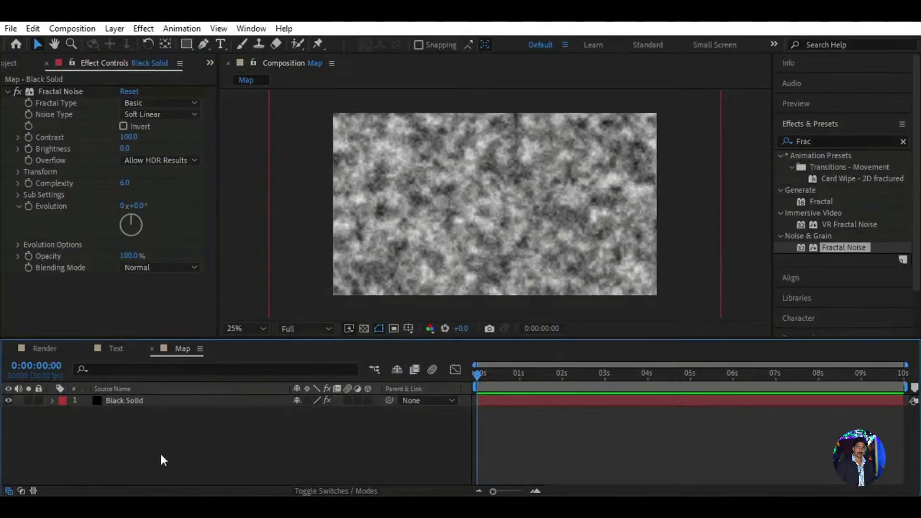
- Set the Fractal Noise type to Max and the noise type to Block
left_click(146, 404)
left_click(160, 102)
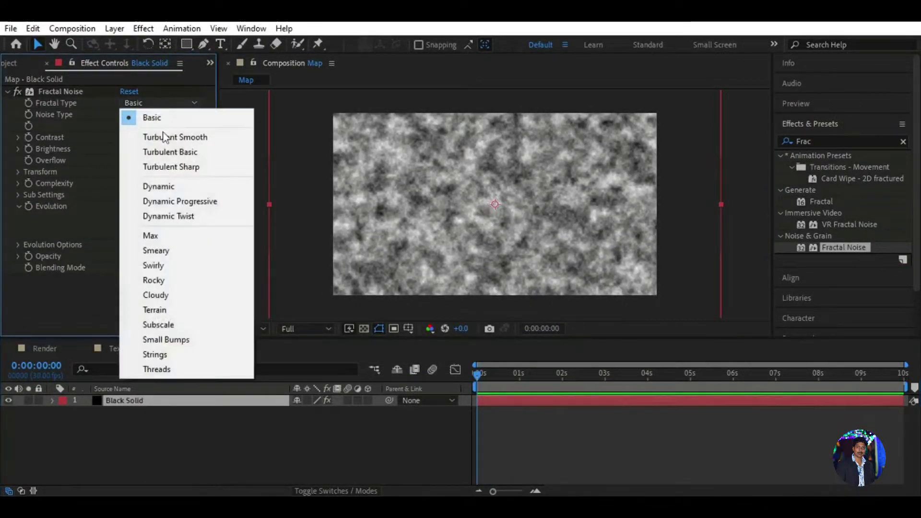
left_click(155, 237)
left_click(159, 114)
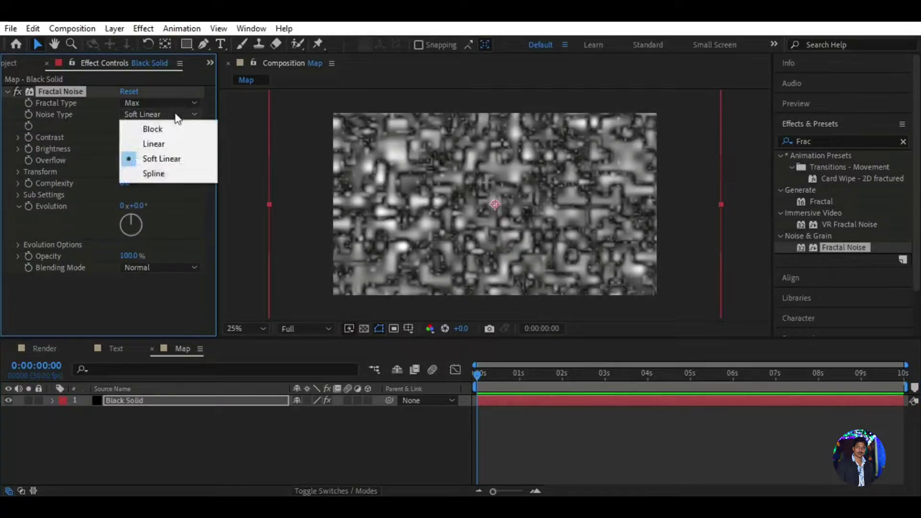
left_click(139, 128)
left_click(18, 171)
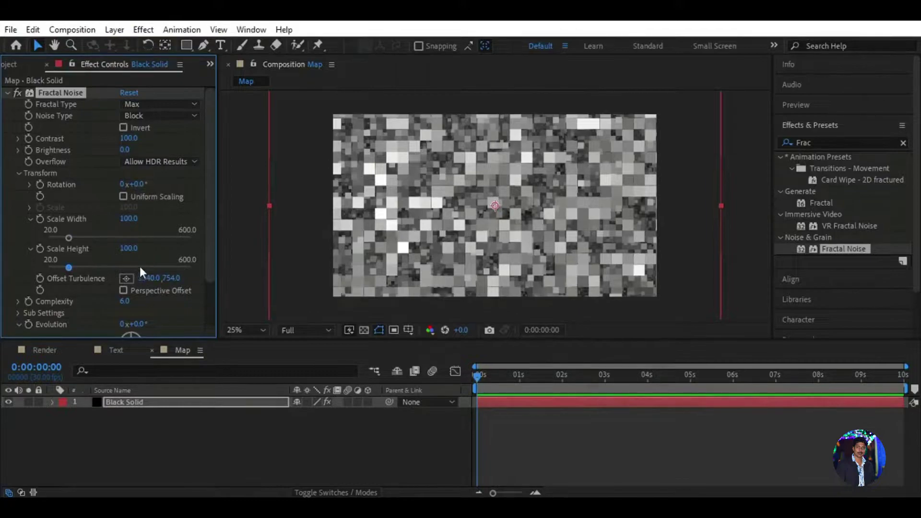
- Scale the noise to about 207 wide and 1746 tall, forming vertical bars
left_click_drag(125, 218, 207, 224)
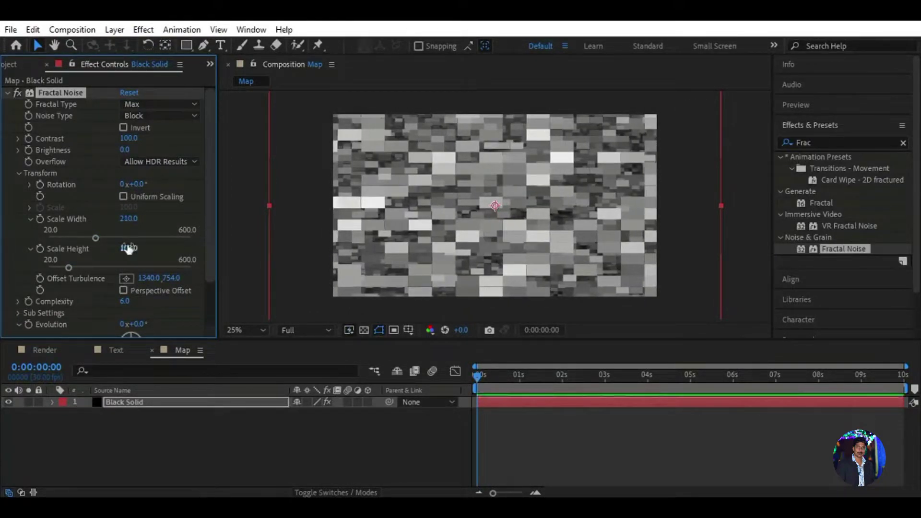
mouse_move(129, 248)
left_mouse_down()
mouse_move(699, 253)
mouse_move(281, 270)
left_mouse_up()
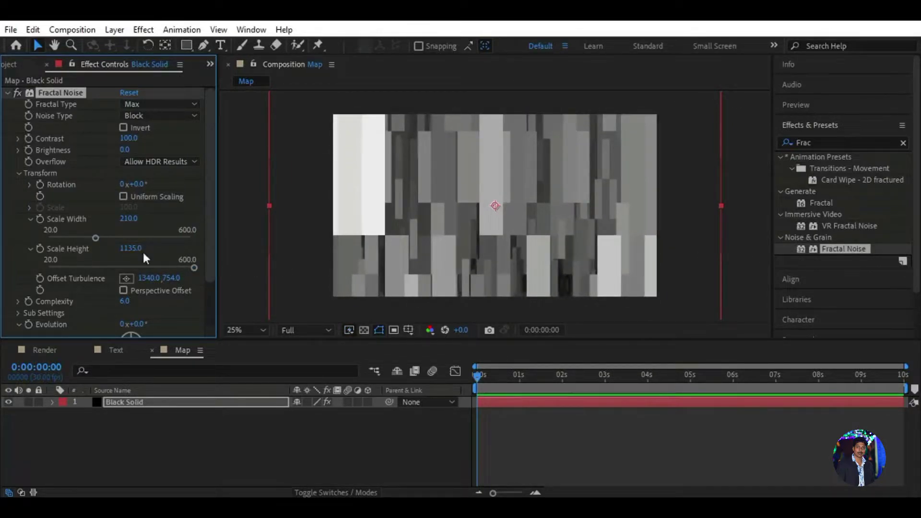
mouse_move(143, 254)
left_mouse_down()
mouse_move(540, 274)
mouse_move(336, 278)
left_mouse_up()
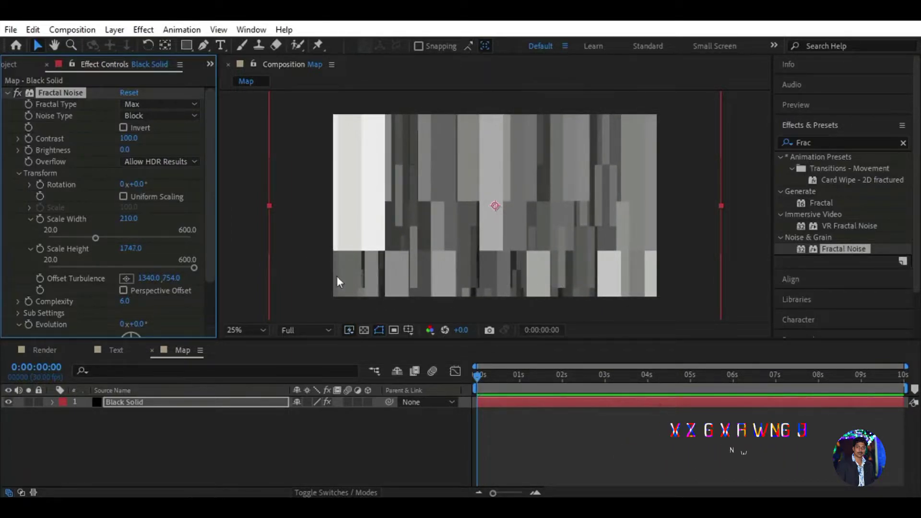
left_click(149, 258)
left_click_drag(135, 249, 134, 251)
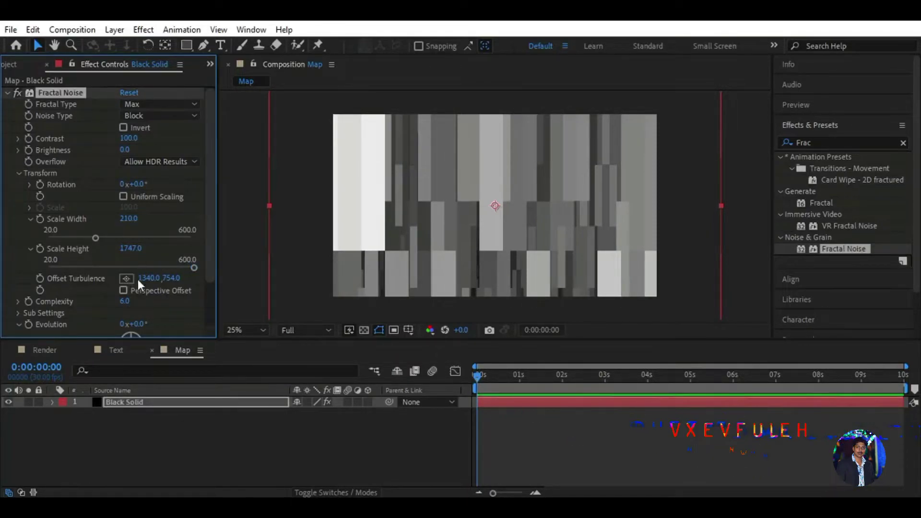
- Shift the noise upward with Offset Turbulence Y at 31, then open the Render comp
left_click_drag(162, 279, 202, 278)
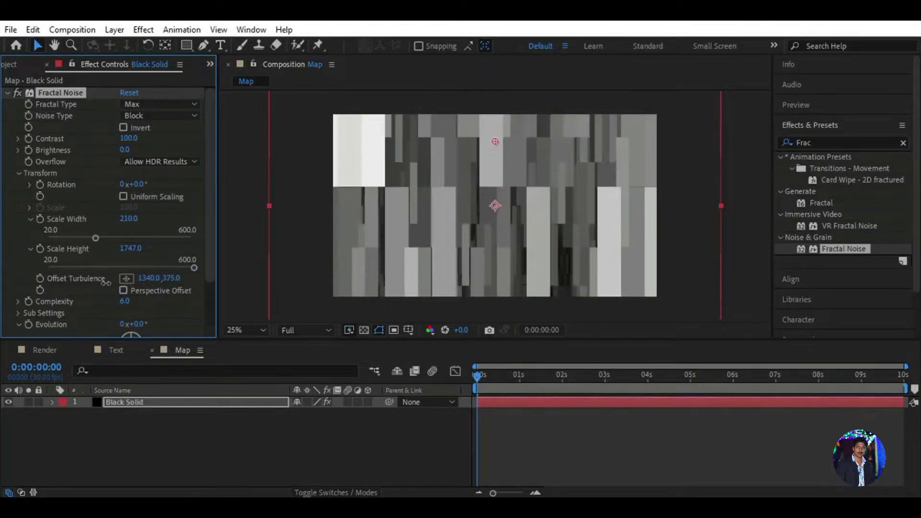
mouse_move(178, 282)
left_mouse_down()
mouse_move(59, 277)
mouse_move(68, 276)
left_mouse_up()
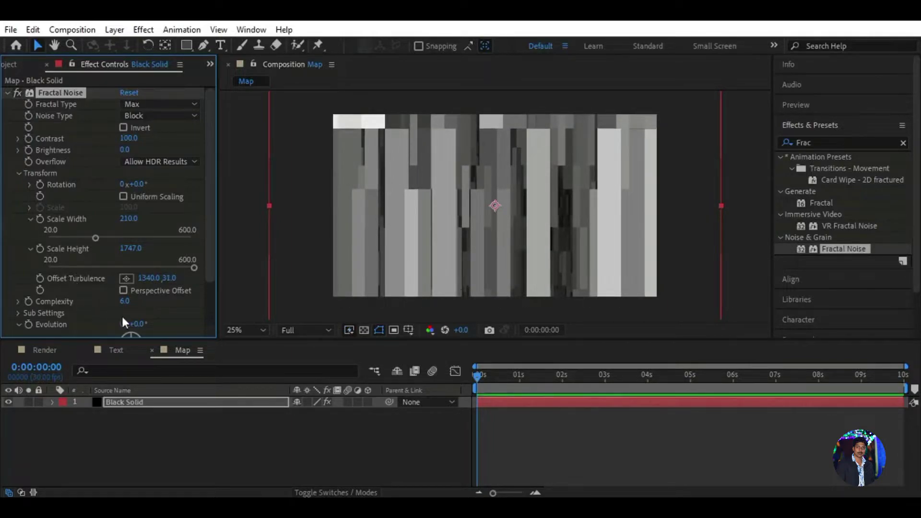
left_click(323, 452)
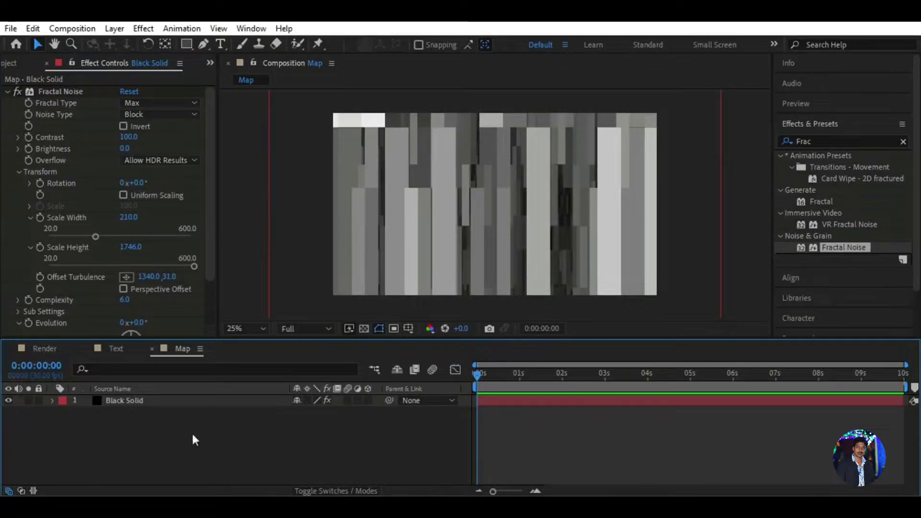
left_click(44, 348)
- Nest the Text comp above the Map comp in the Render timeline, viewed at 25%
left_click(19, 64)
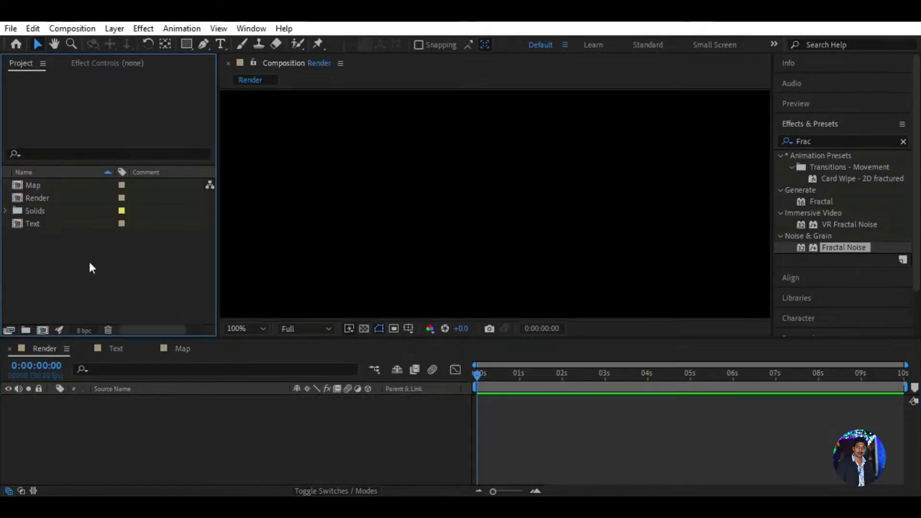
left_click_drag(61, 226, 76, 407)
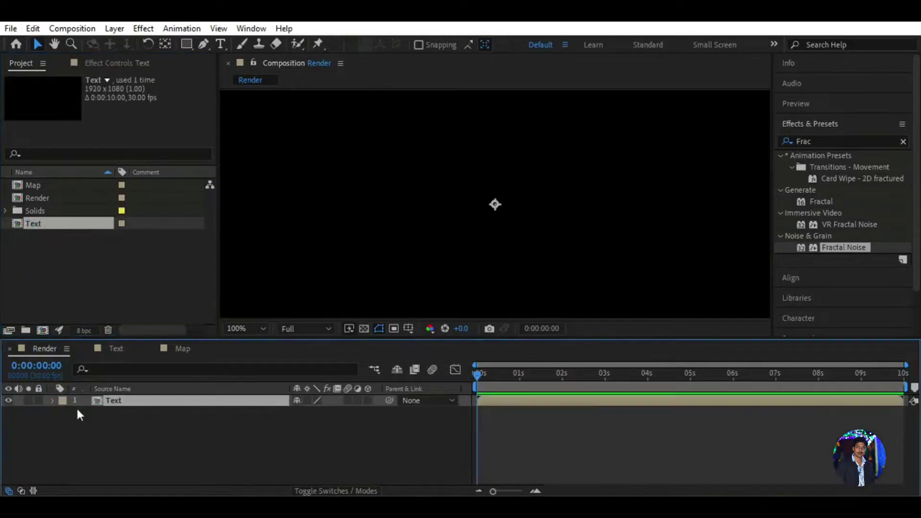
left_click(263, 329)
left_click(257, 196)
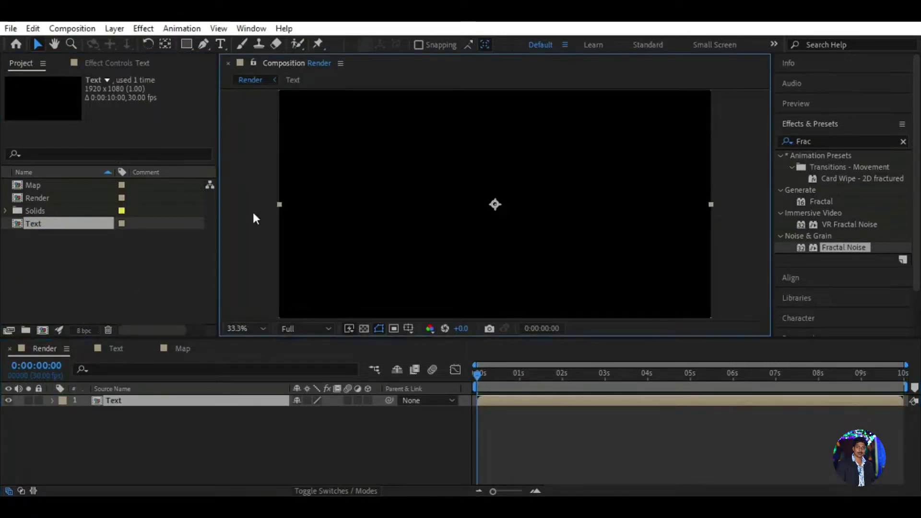
left_click(243, 323)
left_click(246, 185)
left_click(105, 384)
left_click(48, 185)
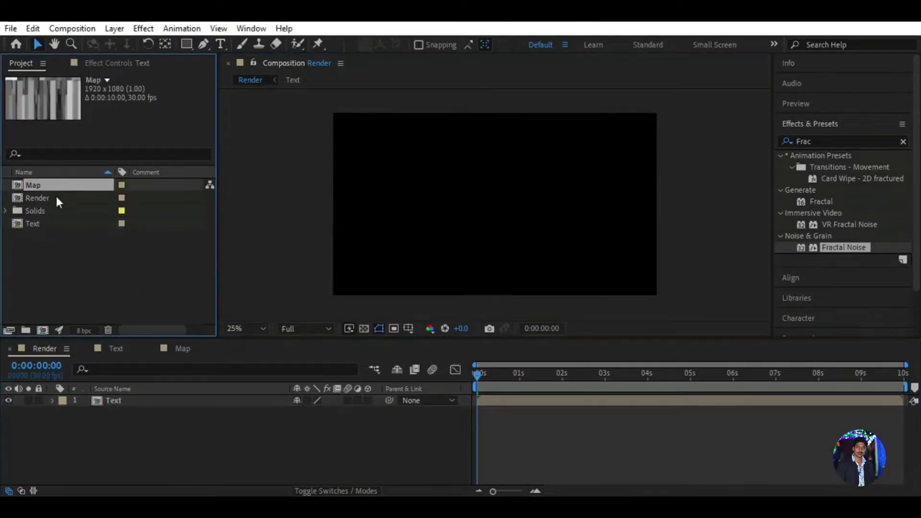
left_click_drag(48, 185, 36, 433)
left_click(48, 422)
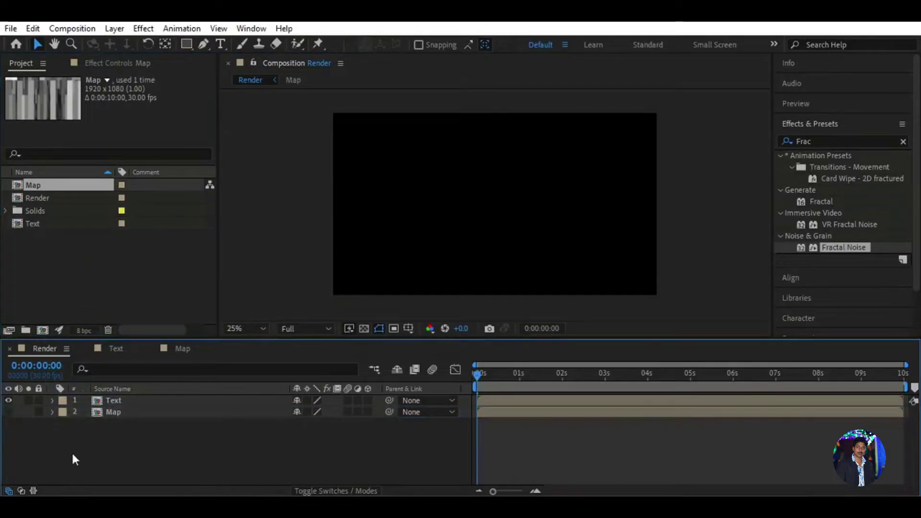
- Preview Render, then trim the YOUTUBE layer in the Text comp to start at 0:00:00:15
key("space")
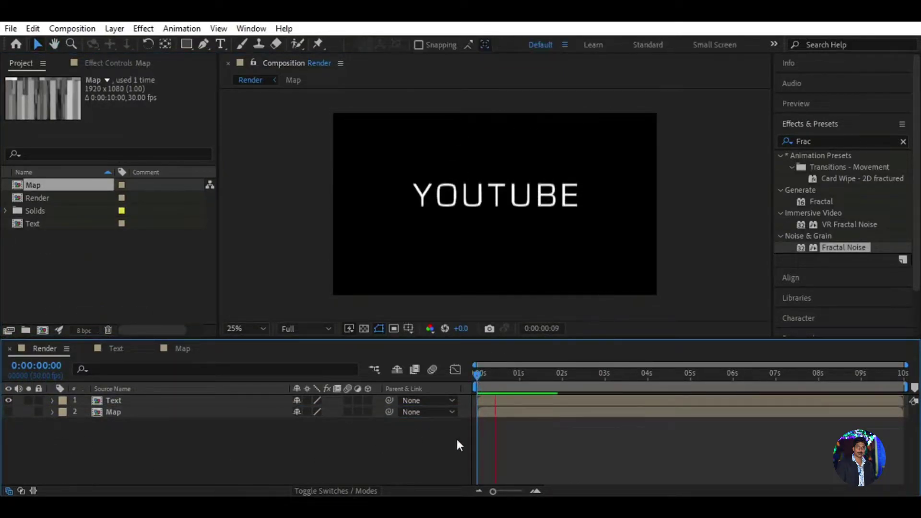
key("space")
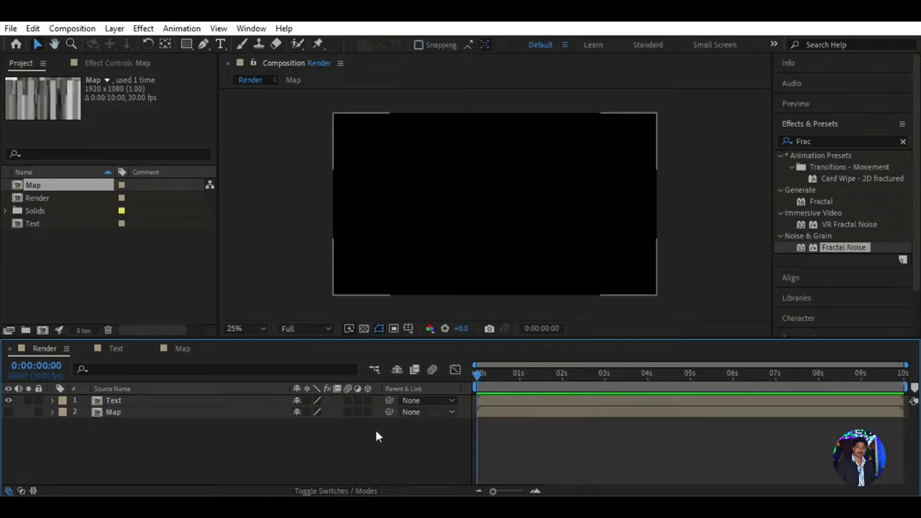
left_click(495, 377)
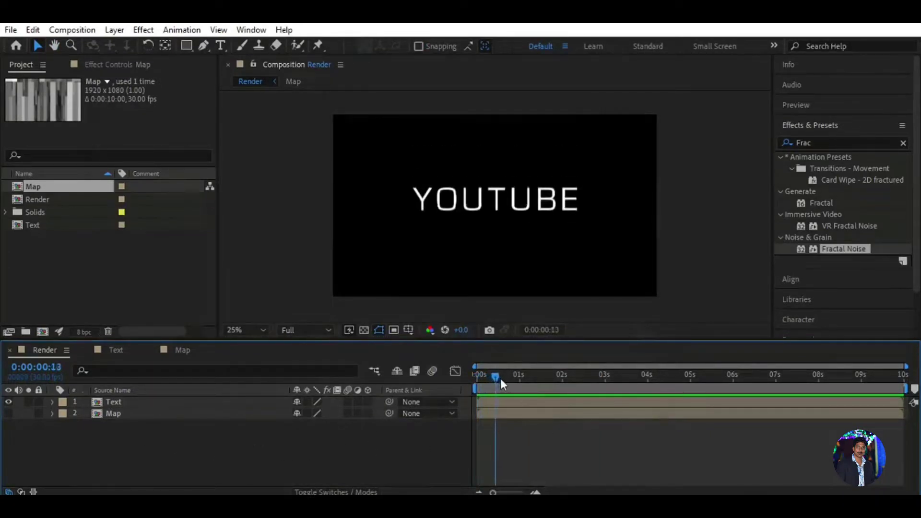
left_click(116, 350)
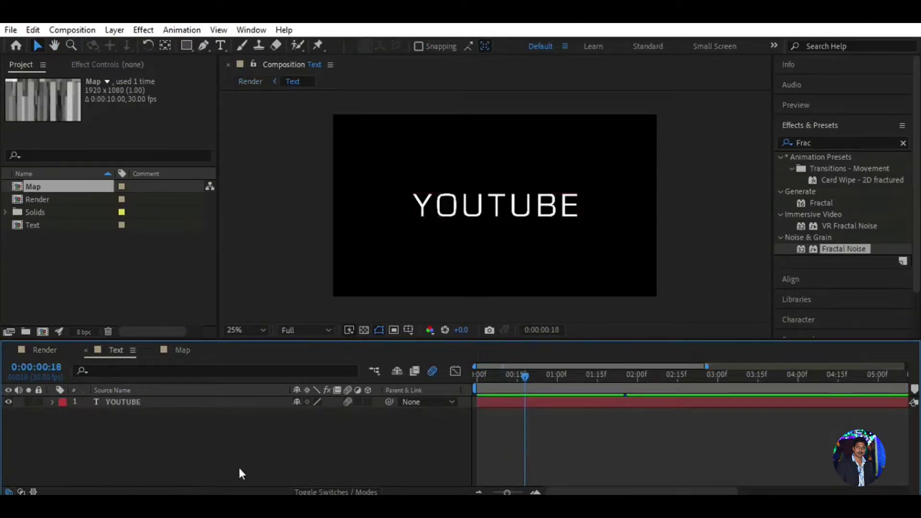
left_click(227, 401)
mouse_move(525, 376)
left_mouse_down()
mouse_move(523, 389)
mouse_move(574, 398)
left_mouse_up()
left_click(422, 431)
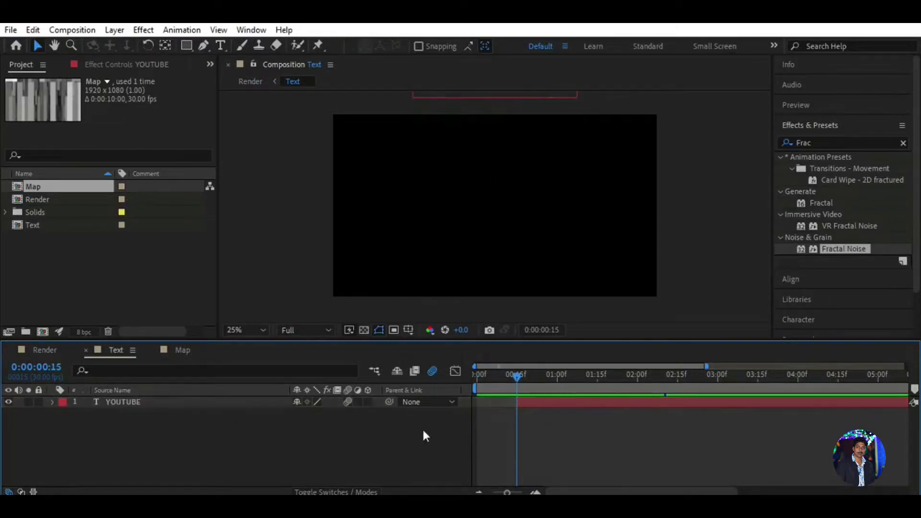
- Return to Render at about one second and clear the old effects search
left_click(57, 354)
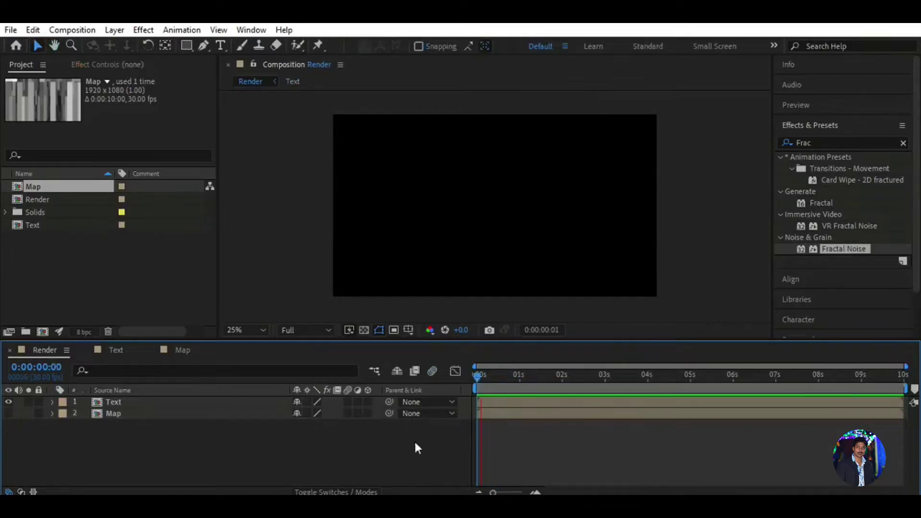
left_click_drag(520, 376, 516, 381)
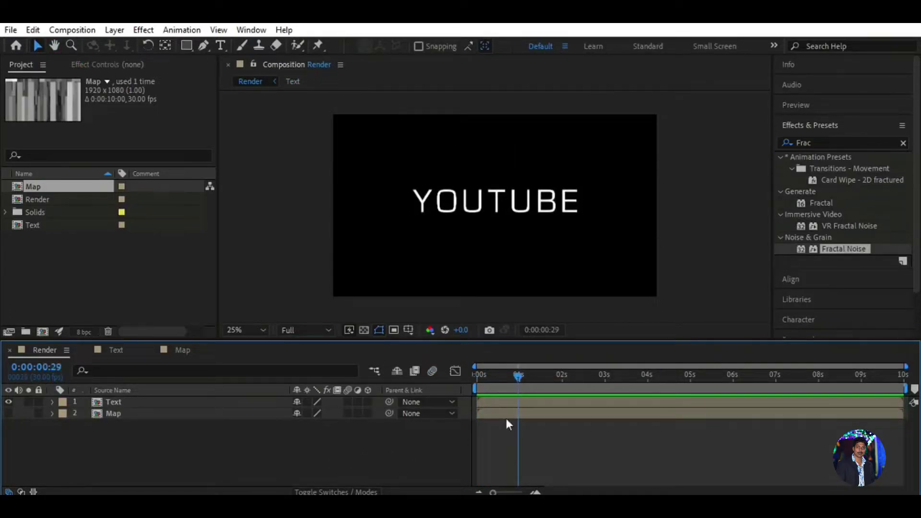
left_click(804, 143)
key("BackSpace")
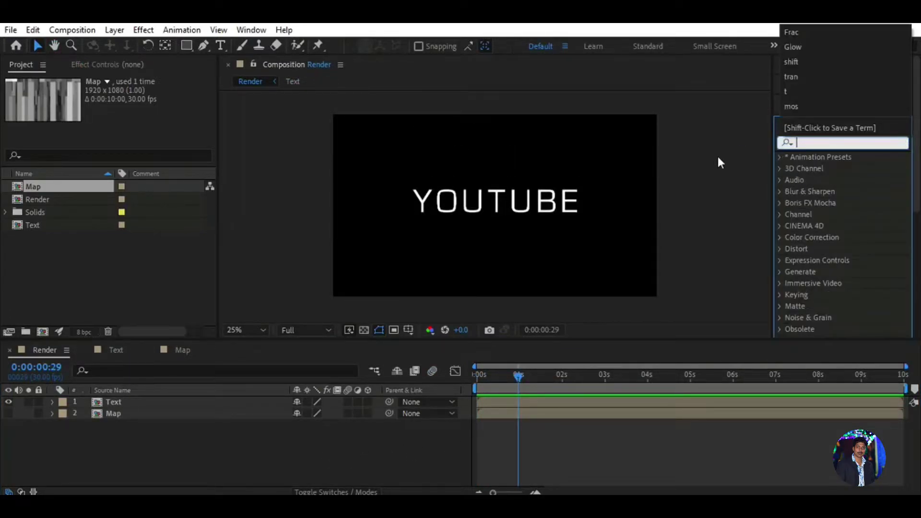
- Search the effects for 'time' and select Time Displacement under the Time category
type("time")
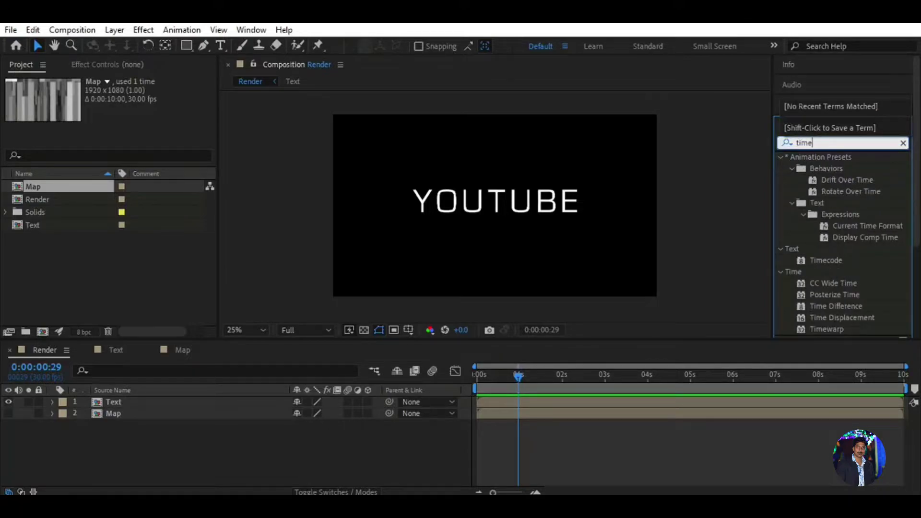
key("Return")
left_click(844, 318)
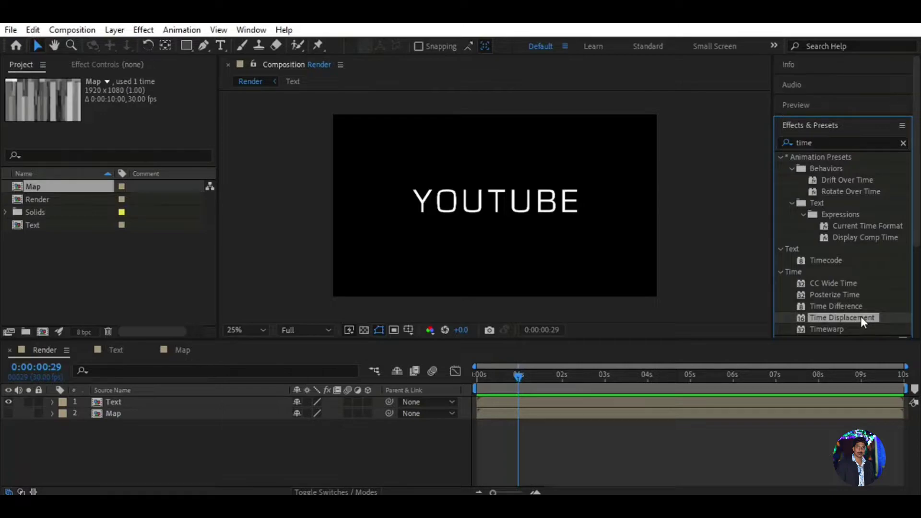
left_click(537, 462)
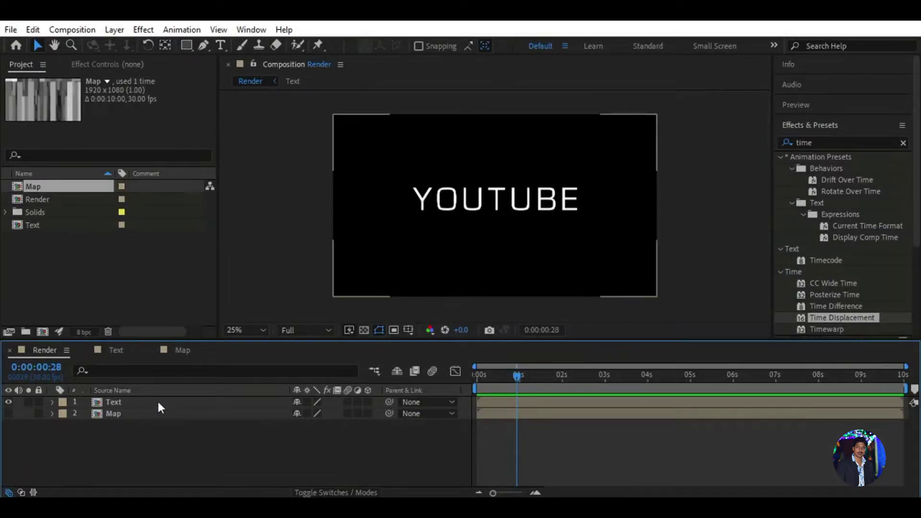
- Apply Time Displacement to the Text layer, driven by the Map layer with 0.7 max displacement time
left_click_drag(853, 318, 159, 402)
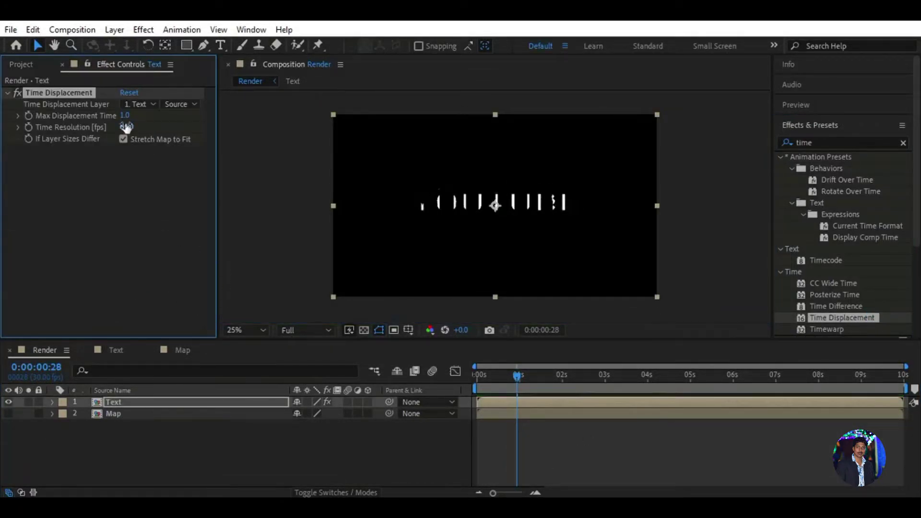
left_click(151, 103)
left_click(139, 152)
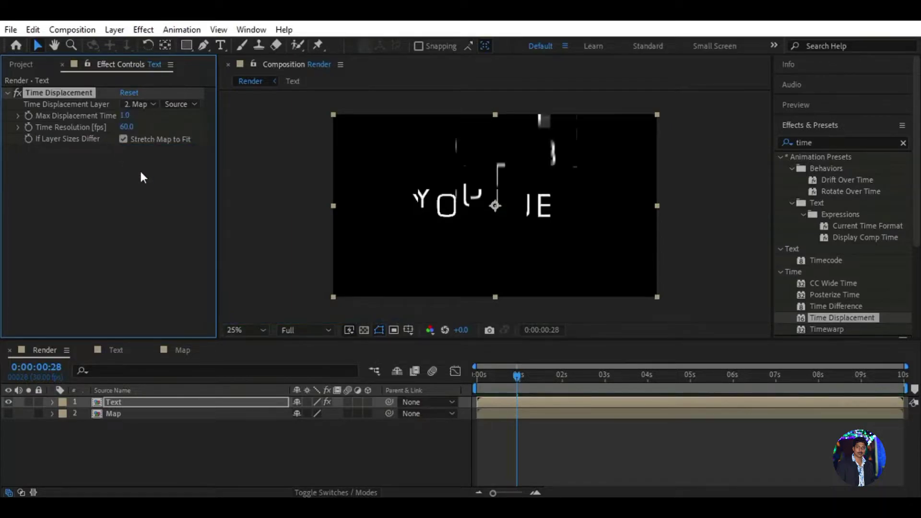
left_click(127, 115)
type("0.7")
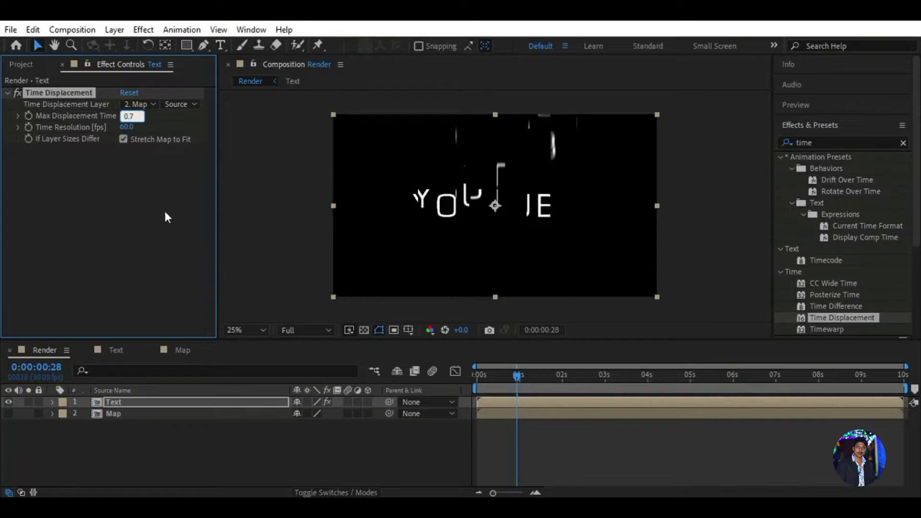
key("Return")
left_click_drag(518, 378, 499, 379)
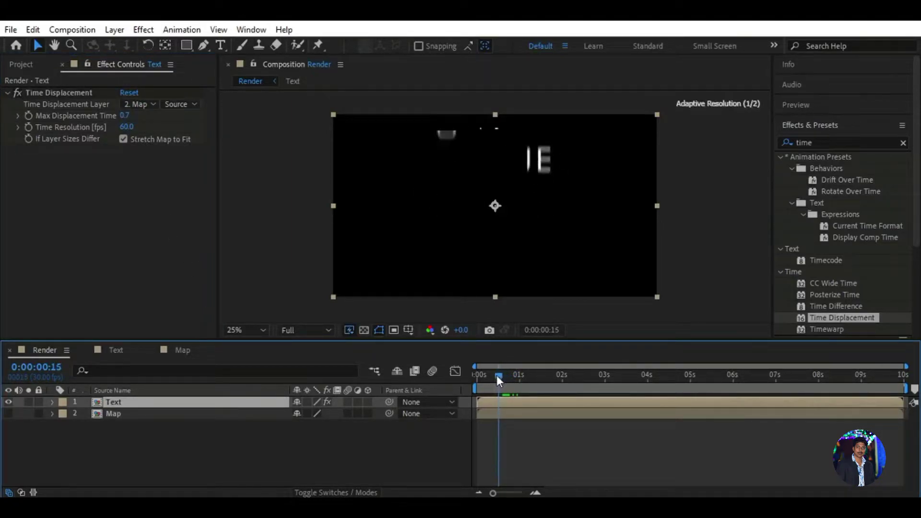
mouse_move(499, 375)
left_mouse_down()
mouse_move(560, 378)
mouse_move(477, 375)
left_mouse_up()
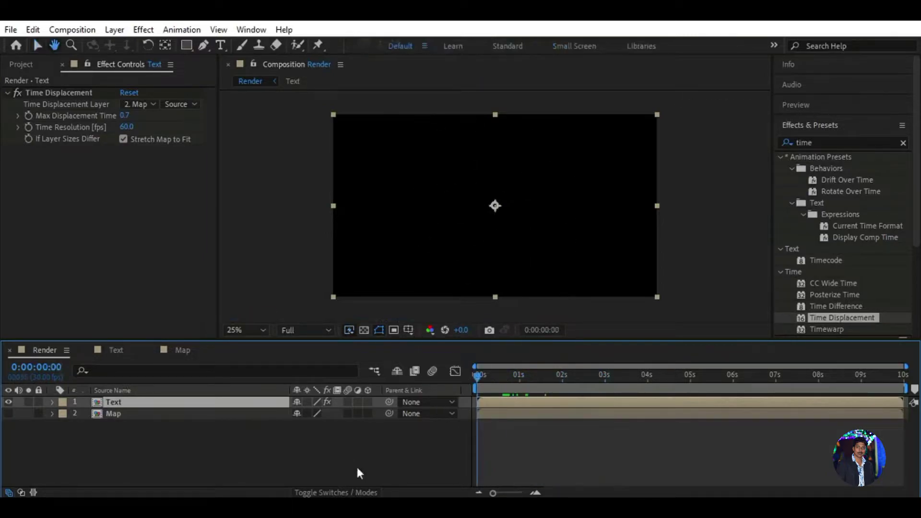
key("space")
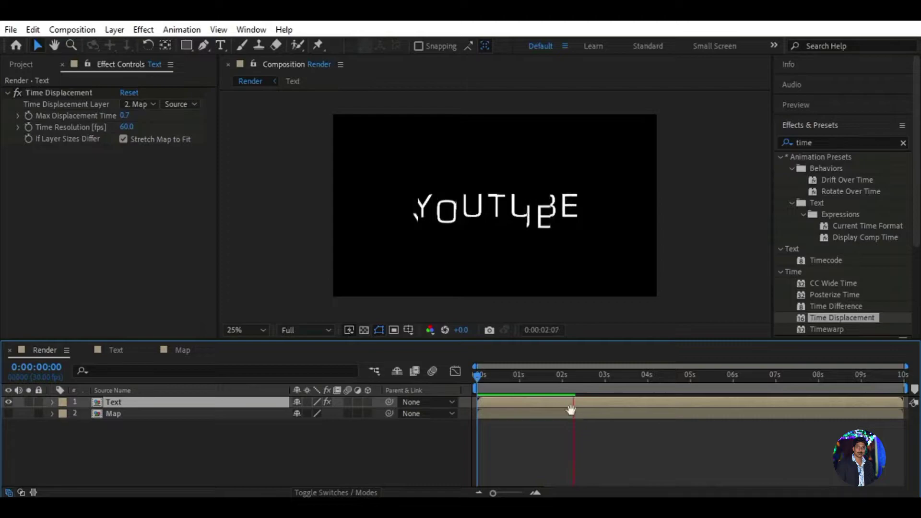
key("space")
key("space")
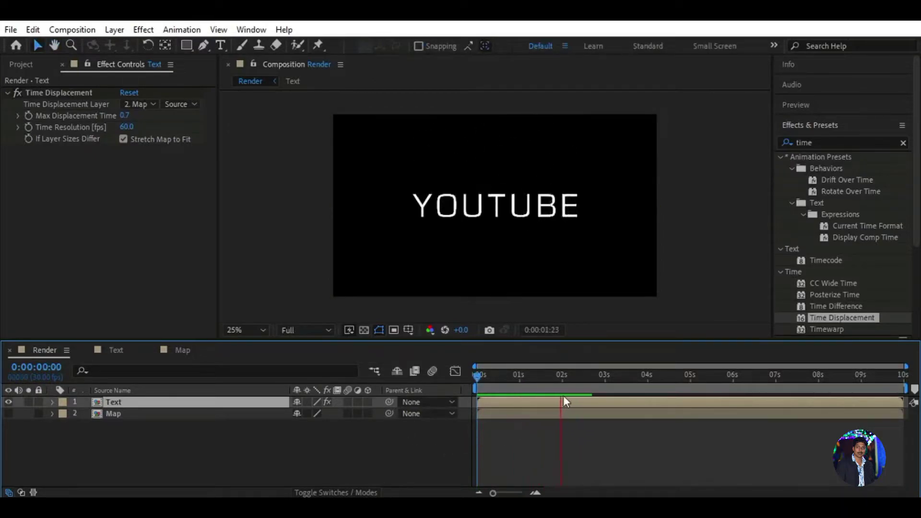
mouse_move(570, 375)
left_mouse_down()
mouse_move(519, 388)
mouse_move(499, 381)
left_mouse_up()
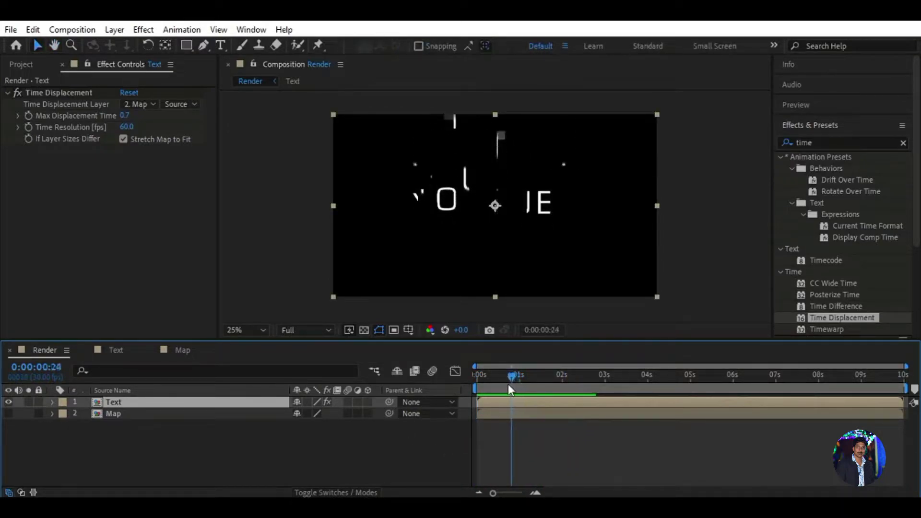
left_click(362, 458)
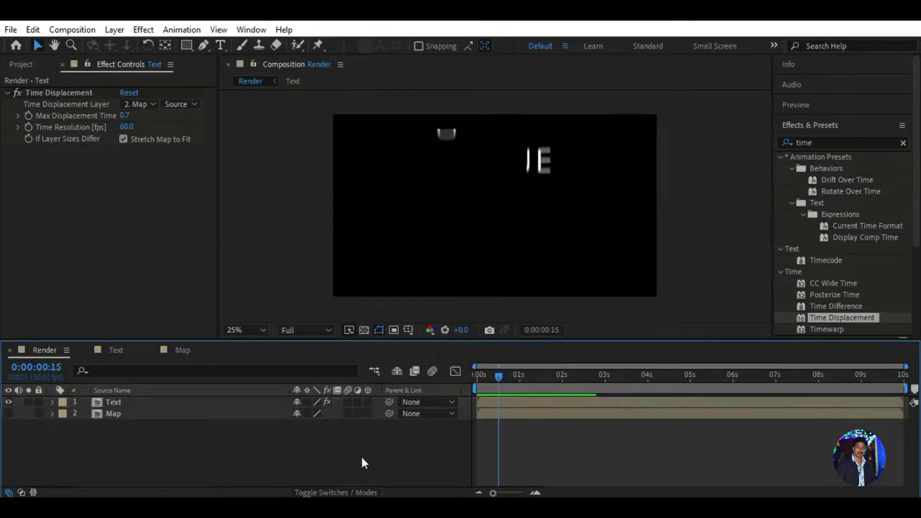
- In the Map precomp, set the Black Solid's Fractal Noise Scale Width to 145 and Evolution to 91°
double_click(165, 416)
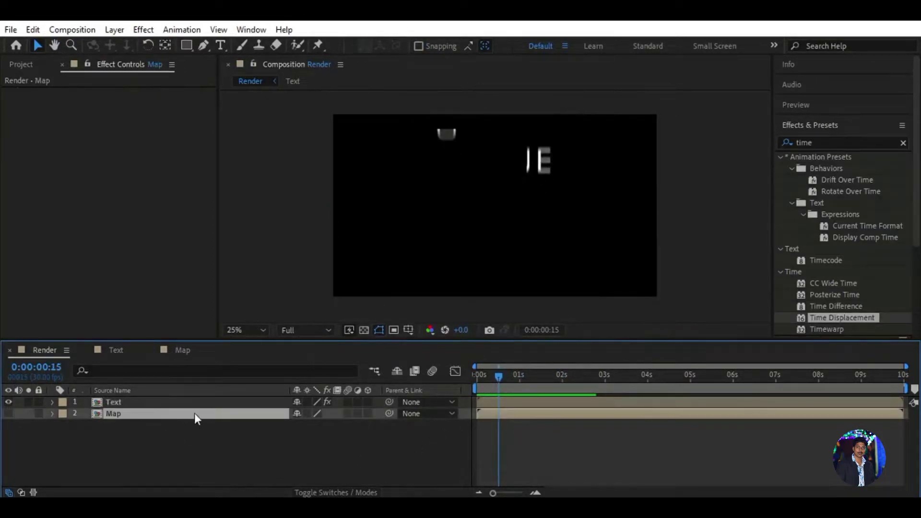
left_click(199, 401)
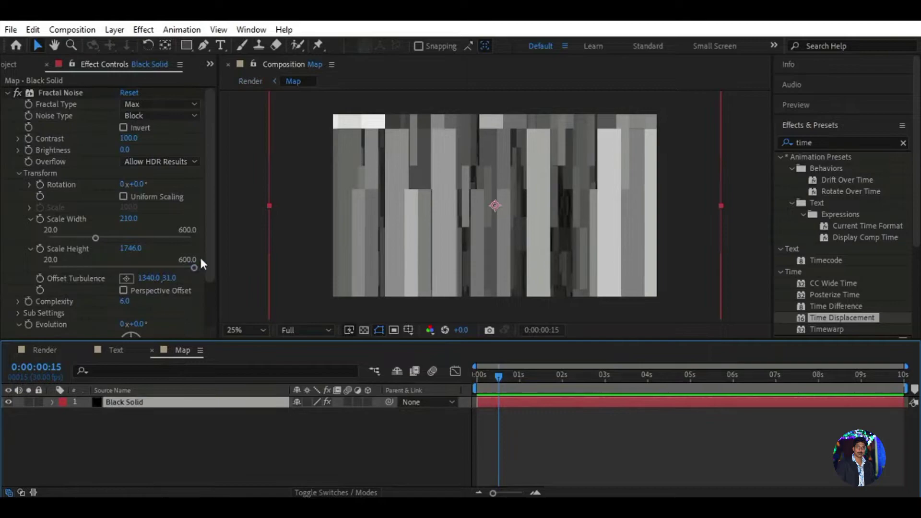
left_click_drag(127, 220, 87, 220)
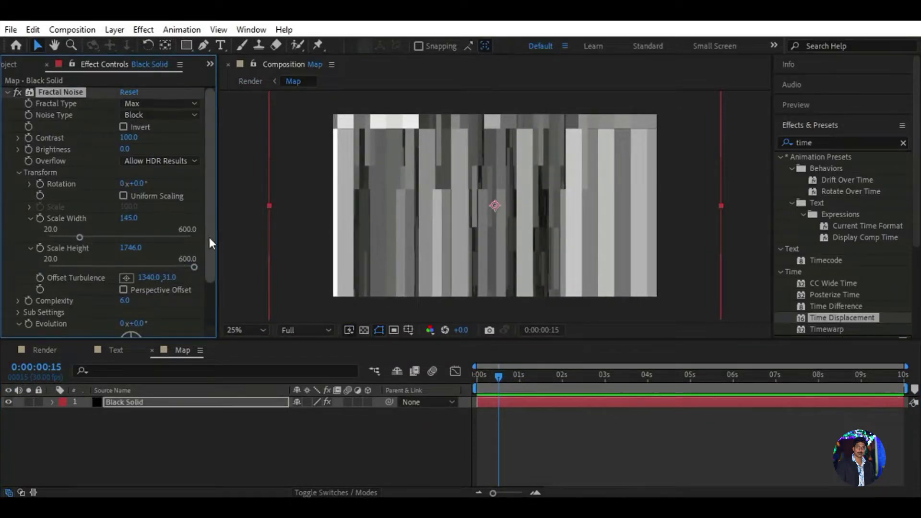
scroll(143, 299, "down", 3)
left_click_drag(139, 274, 214, 288)
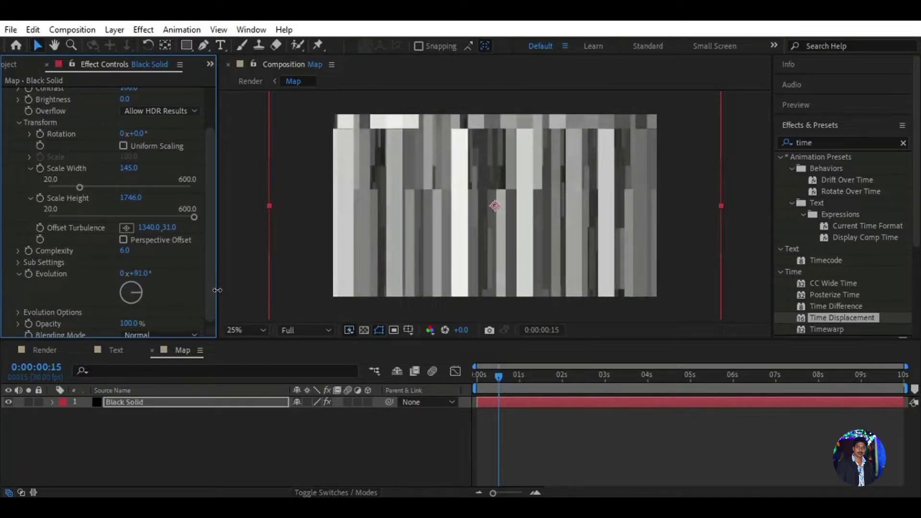
left_click(45, 350)
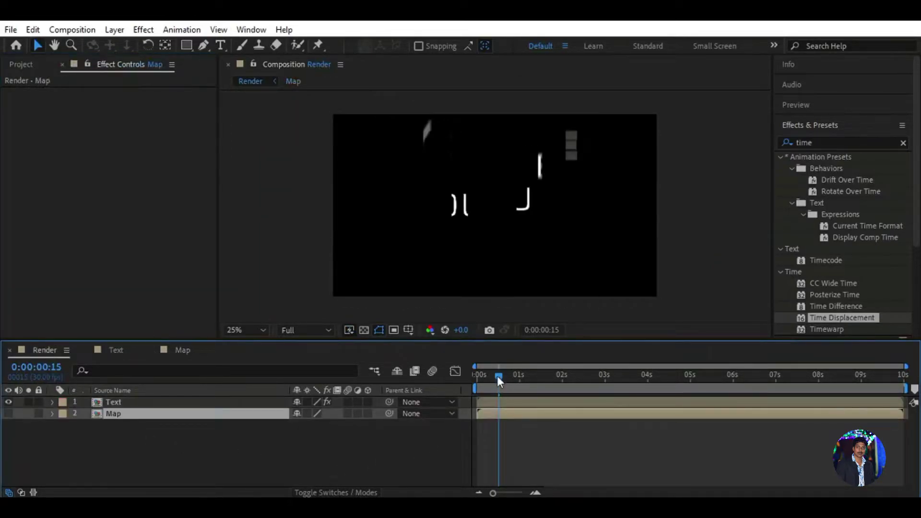
- Preview the Render comp's glitch animation from the first frame
left_click(21, 64)
left_click_drag(494, 379, 477, 379)
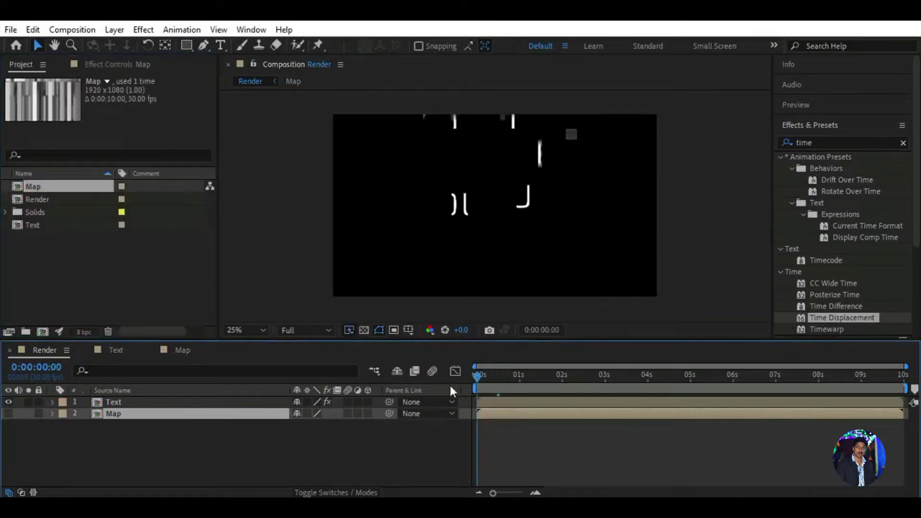
left_click(326, 442)
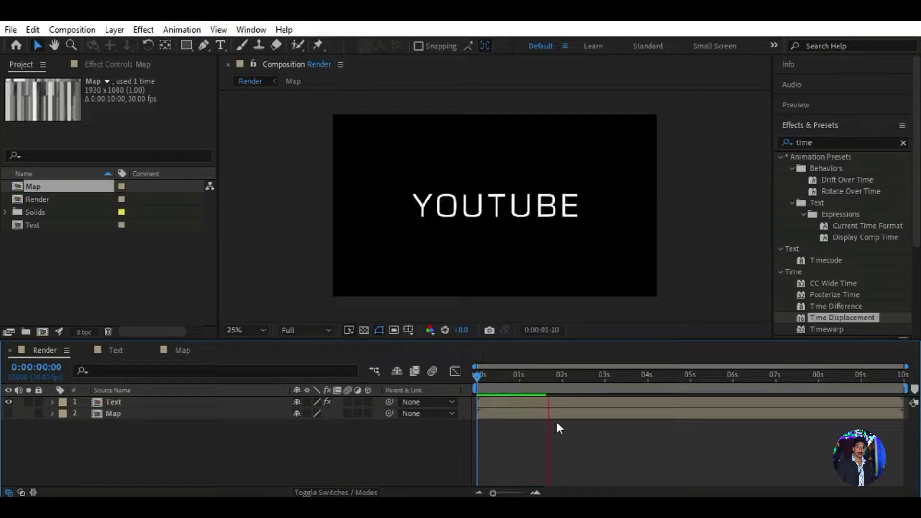
key("space")
key("space")
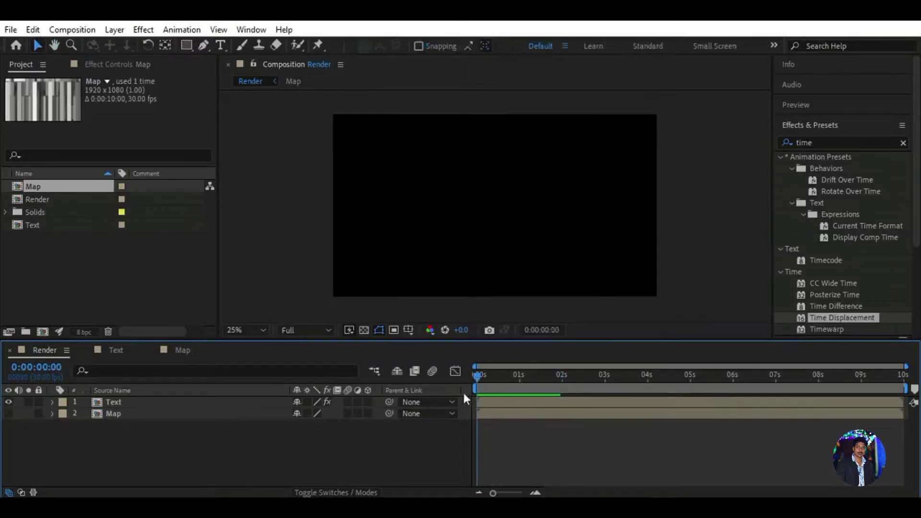
left_click(552, 381)
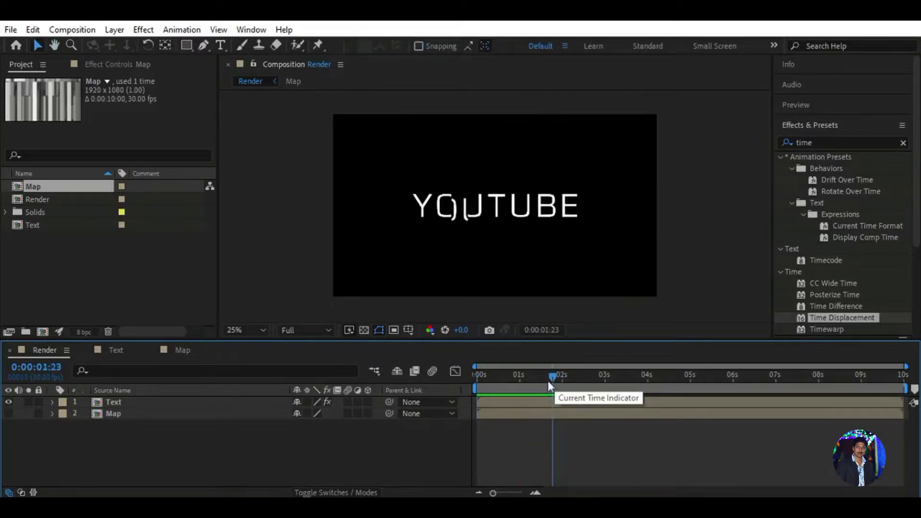
- Stop at 1:09 and show the Text layer's Time Displacement settings
left_click(535, 377)
left_click(534, 378)
left_click(130, 401)
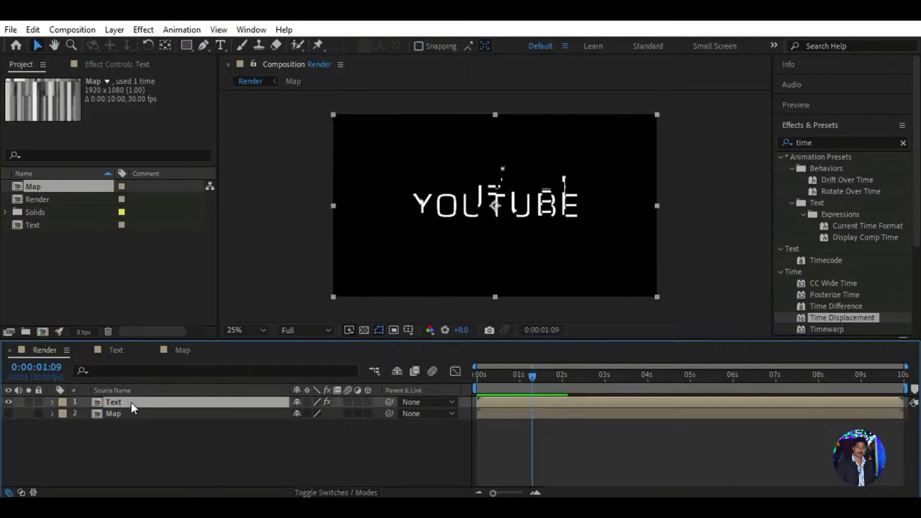
left_click(103, 64)
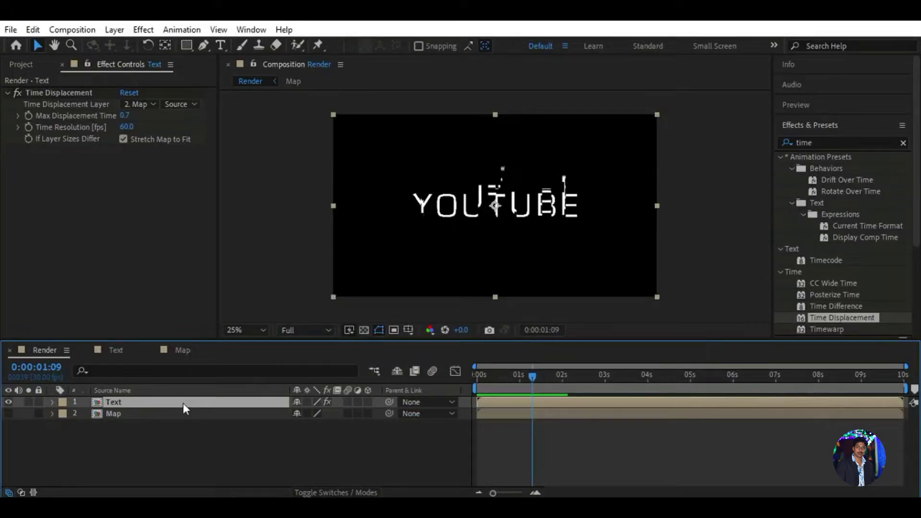
- In the Text comp, move YOUTUBE's last two Position keyframes later in time
left_click(113, 350)
left_click(572, 401)
key("p")
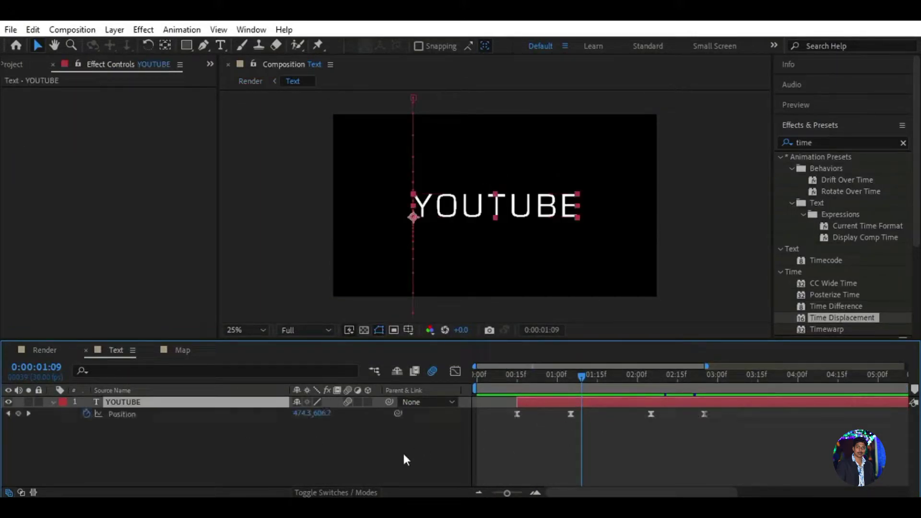
left_click_drag(651, 412, 684, 413)
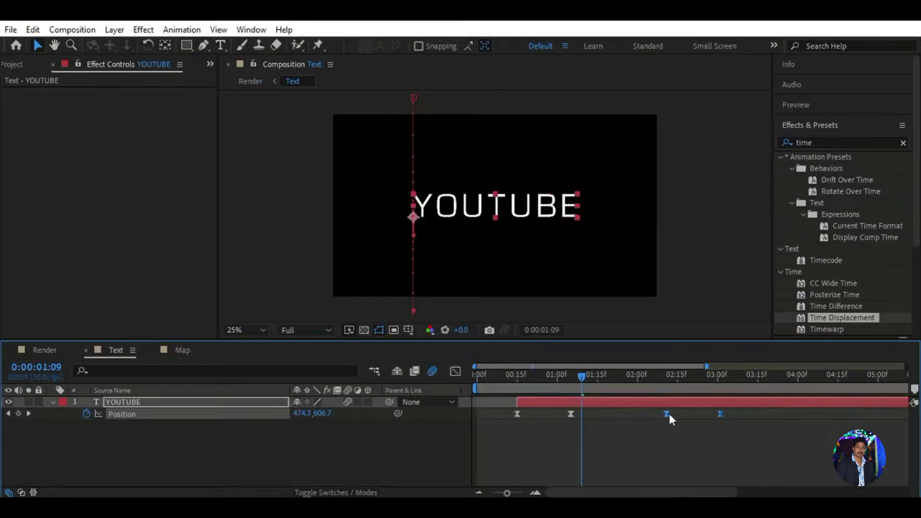
left_click(608, 466)
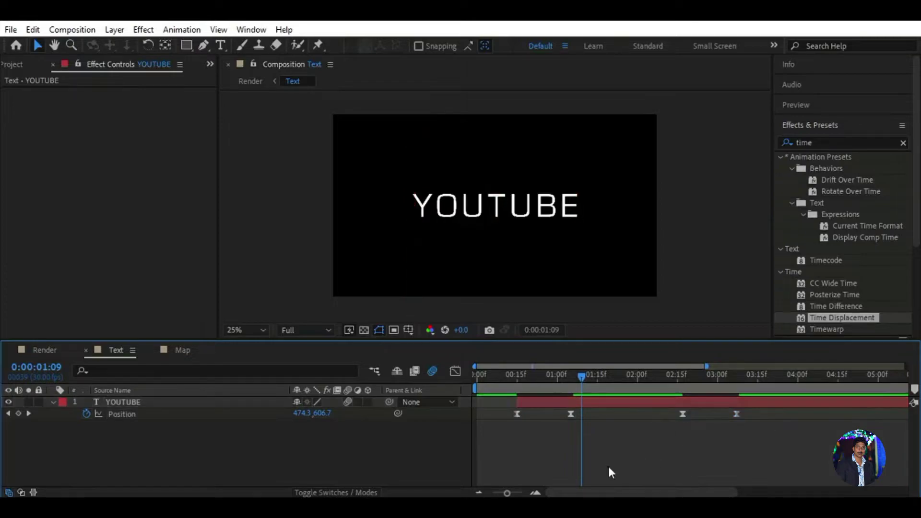
- Preview the Render comp from the start, stopping around 1:23
left_click(45, 349)
left_click(336, 438)
left_click_drag(531, 376, 476, 376)
key("space")
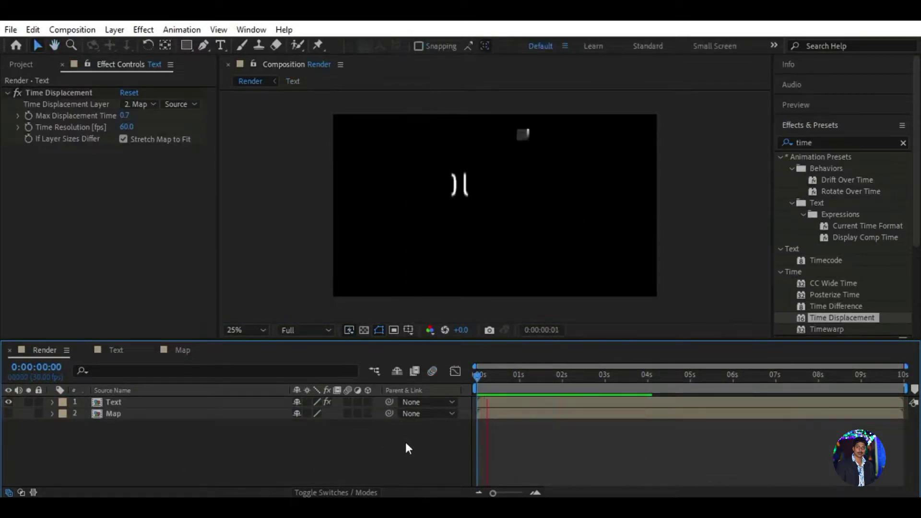
left_click_drag(603, 387, 545, 386)
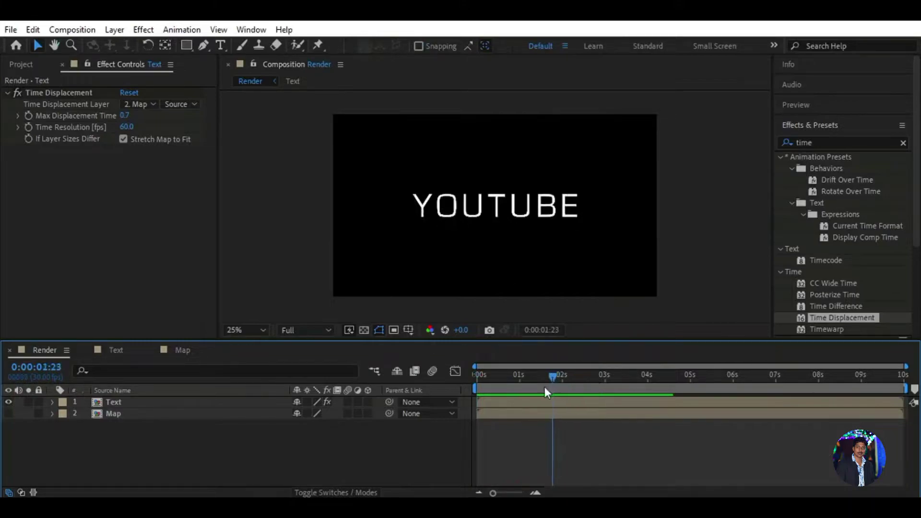
- Select the Text layer and collapse its Time Displacement settings
left_click(157, 402)
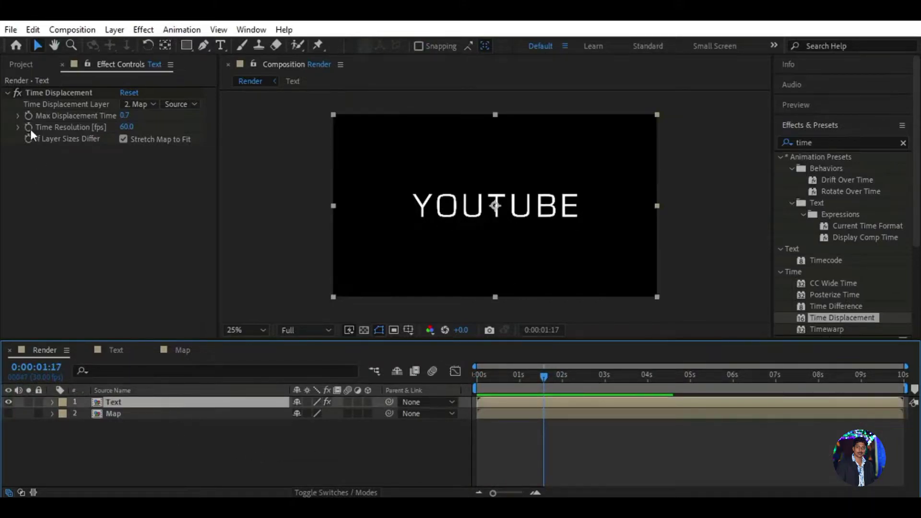
left_click(7, 93)
left_click(844, 142)
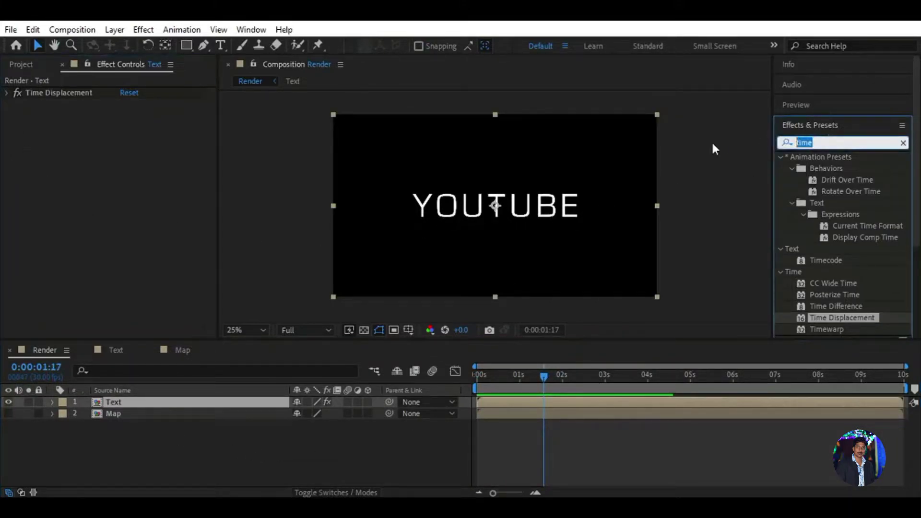
- Apply the 4-Color Gradient effect to the Text layer
type("4")
left_click(852, 271)
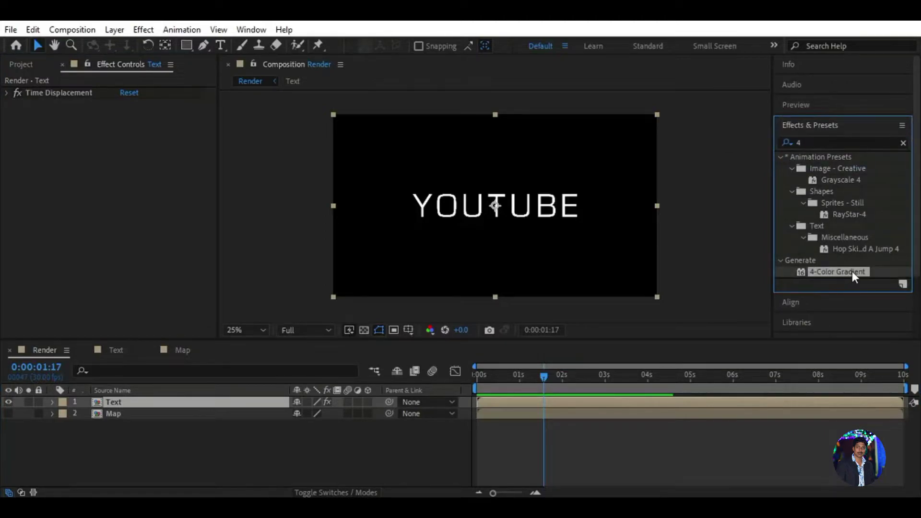
double_click(852, 272)
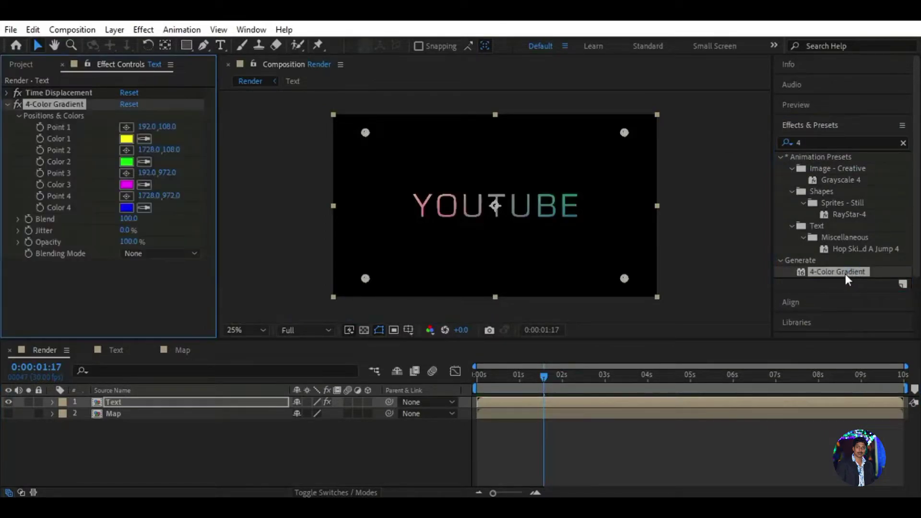
- Place gradient Point 1 at 480,318
left_click_drag(365, 133, 395, 161)
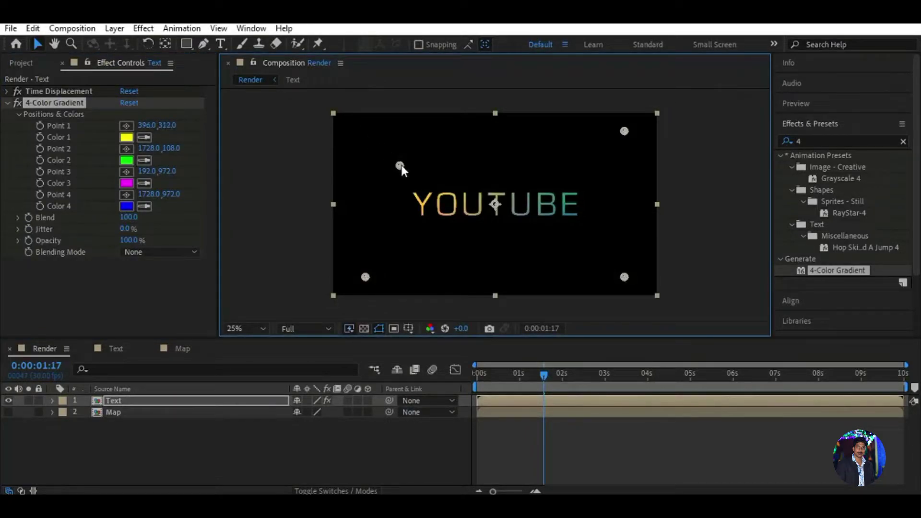
left_click(150, 126)
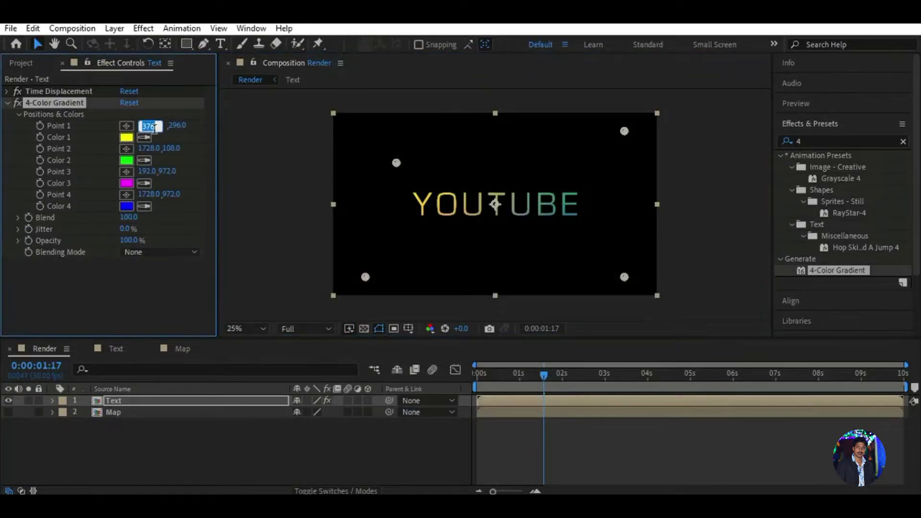
type("0")
key("Return")
left_click(168, 125)
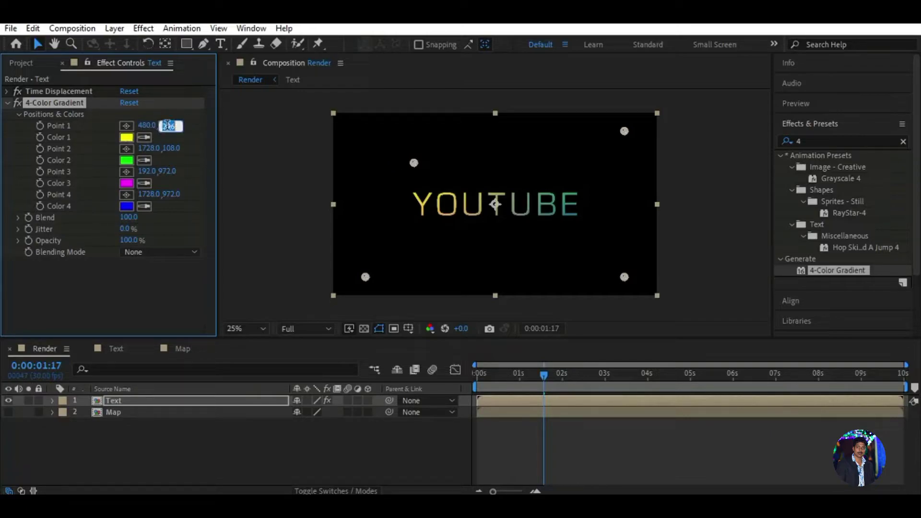
type("318")
key("Return")
- Place gradient Point 3 at 564,708
left_click_drag(365, 277, 414, 248)
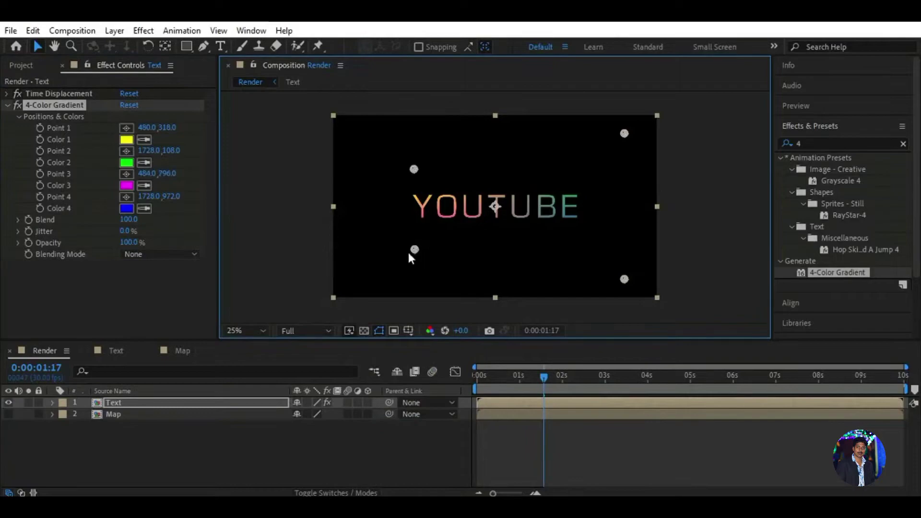
left_click(148, 174)
type("4")
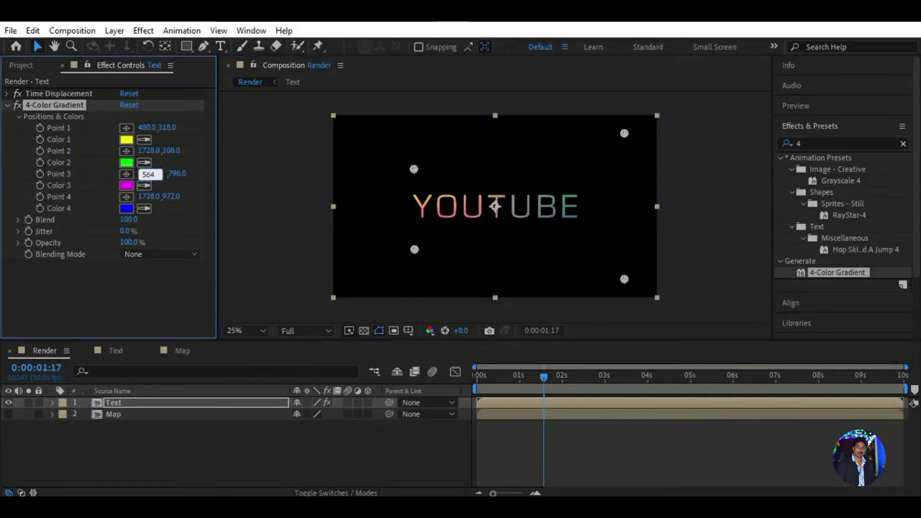
key("Return")
left_click(167, 173)
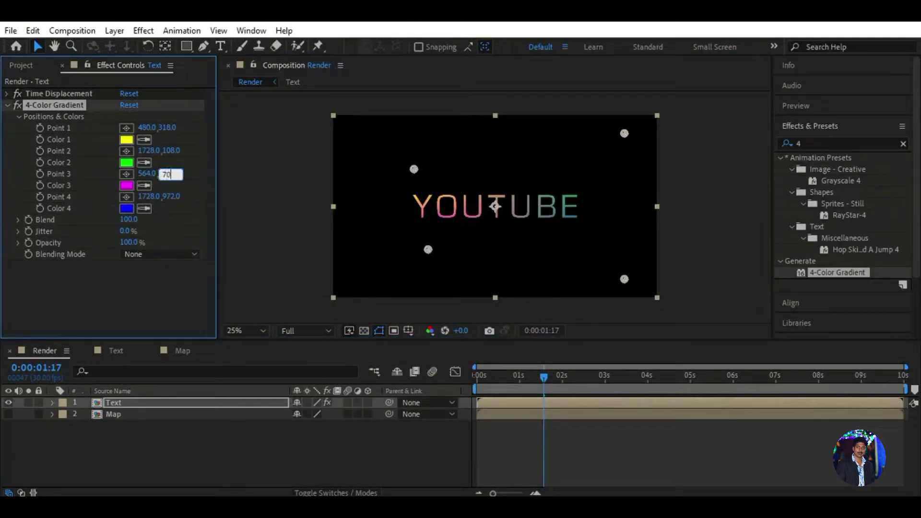
key("Return")
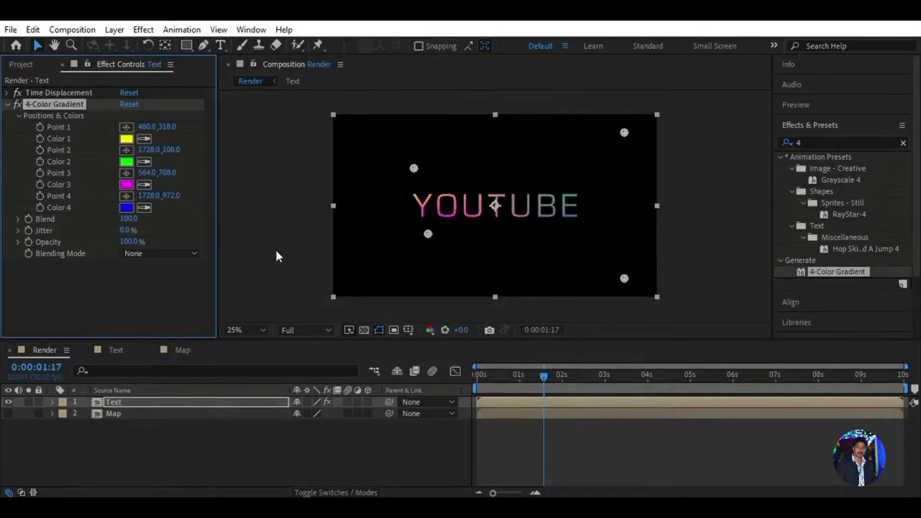
- Set the gradient's Color 1 to orange FF8A00
left_click(127, 140)
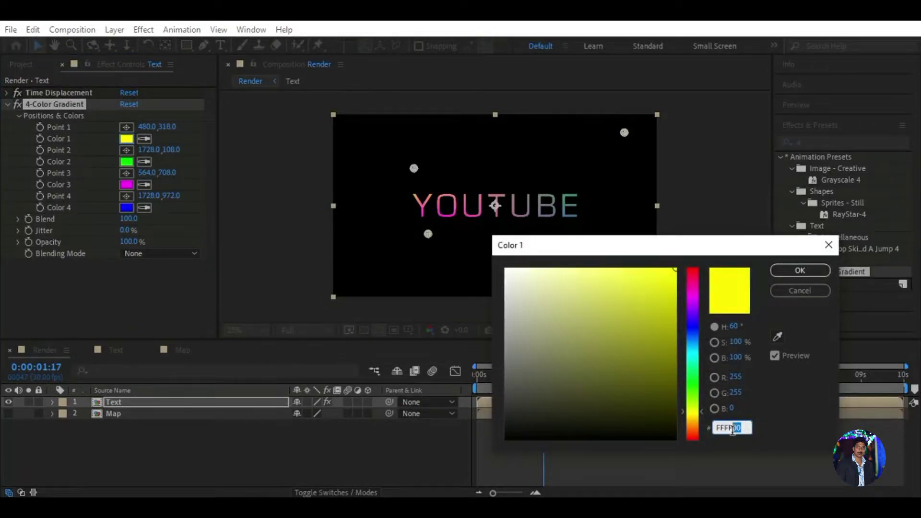
type("0FF5A0")
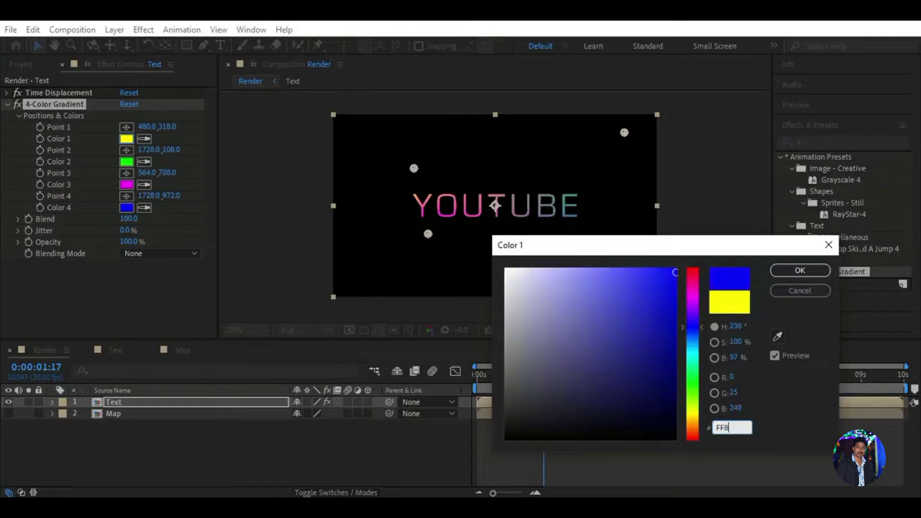
type("00")
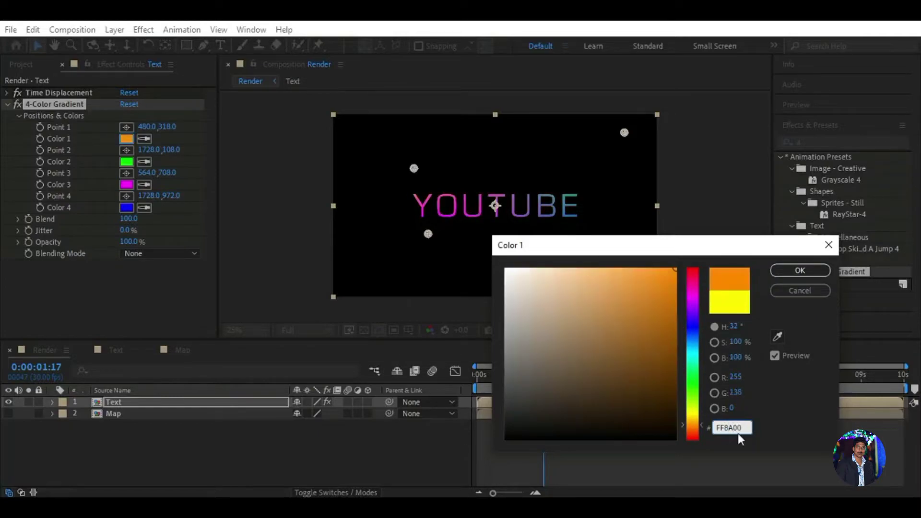
left_click(799, 271)
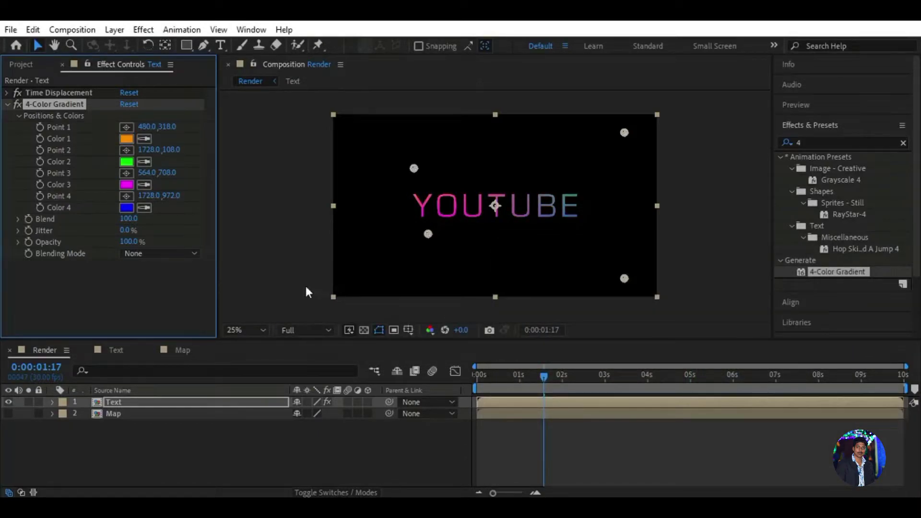
- Move gradient Point 4 to 1114,822 and set Color 4 to violet-blue 3E00FF
left_click(146, 196)
type("1114")
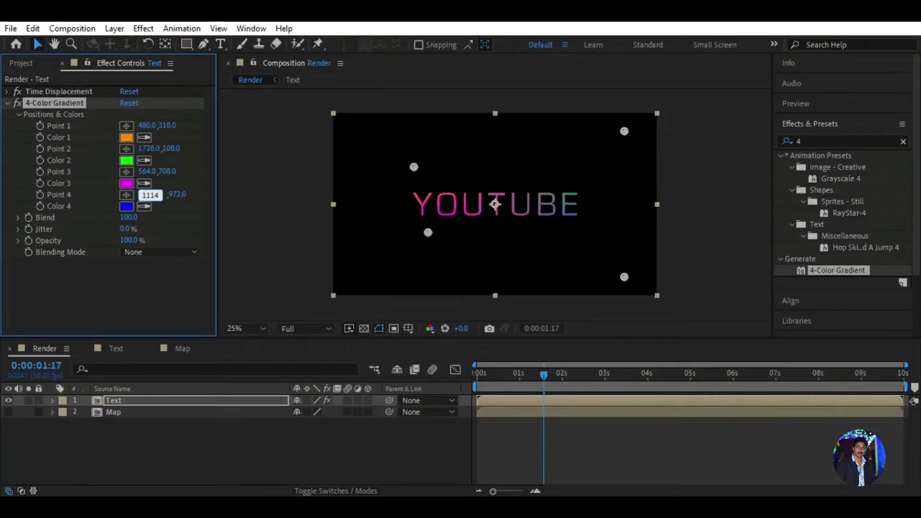
key("Return")
left_click(176, 196)
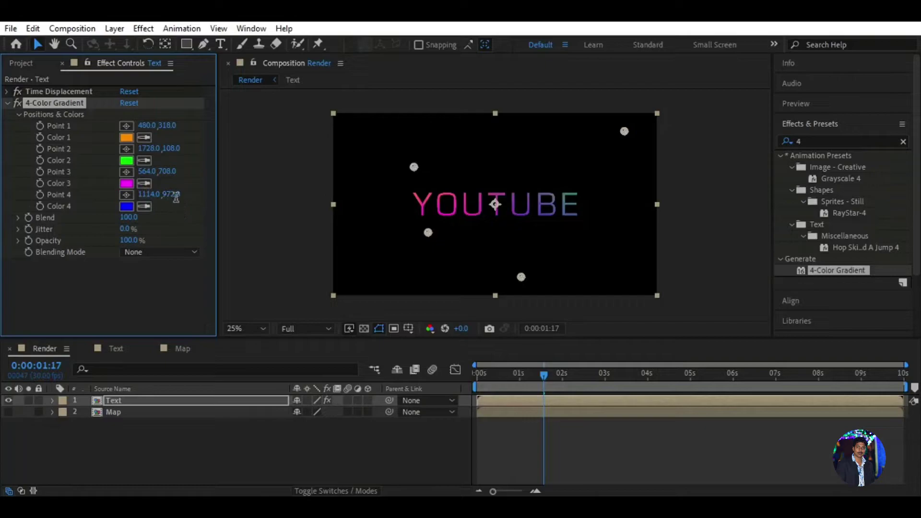
type("82")
key("Return")
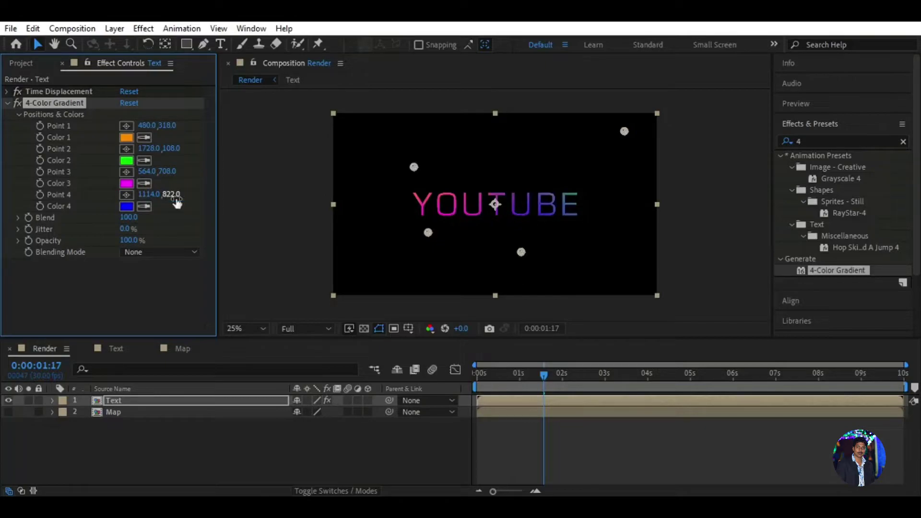
left_click(126, 206)
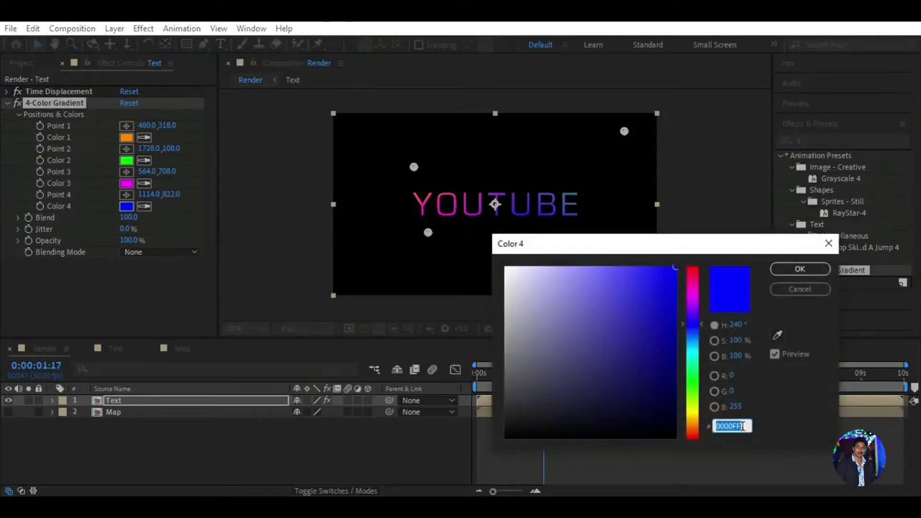
type("3E0")
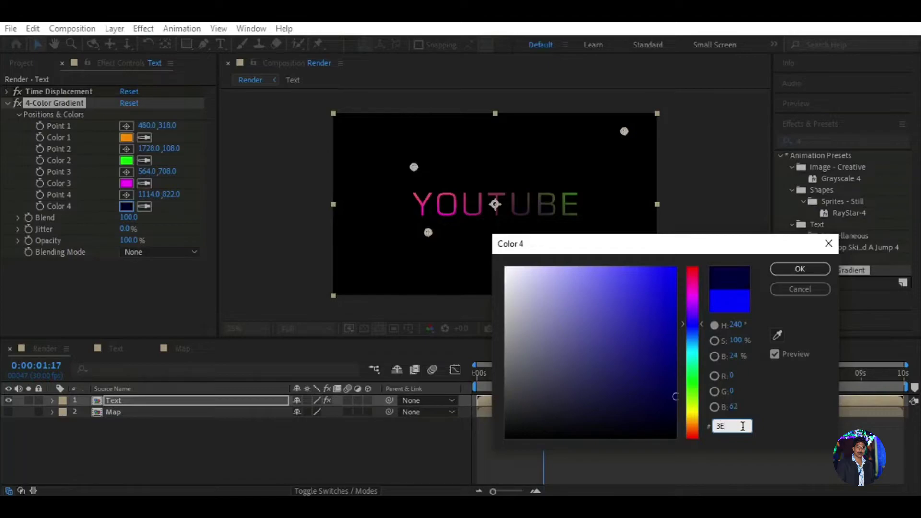
type("0FF")
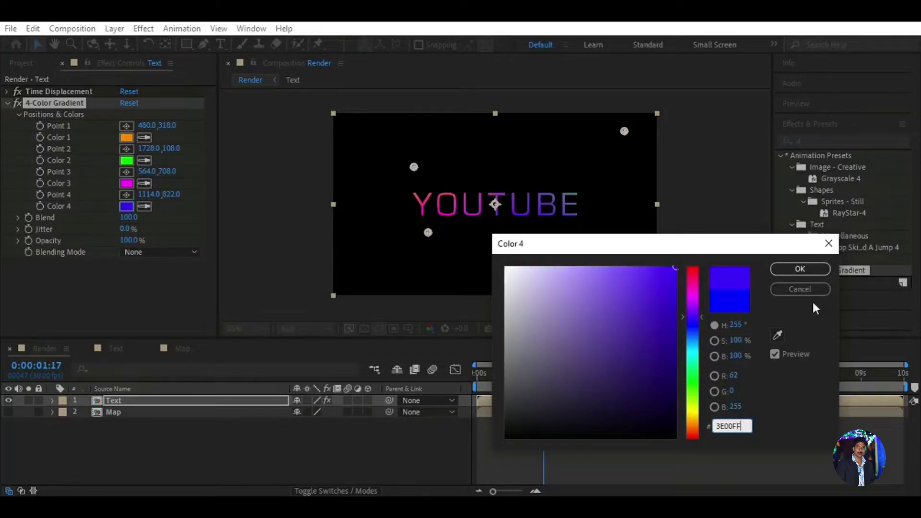
left_click(810, 272)
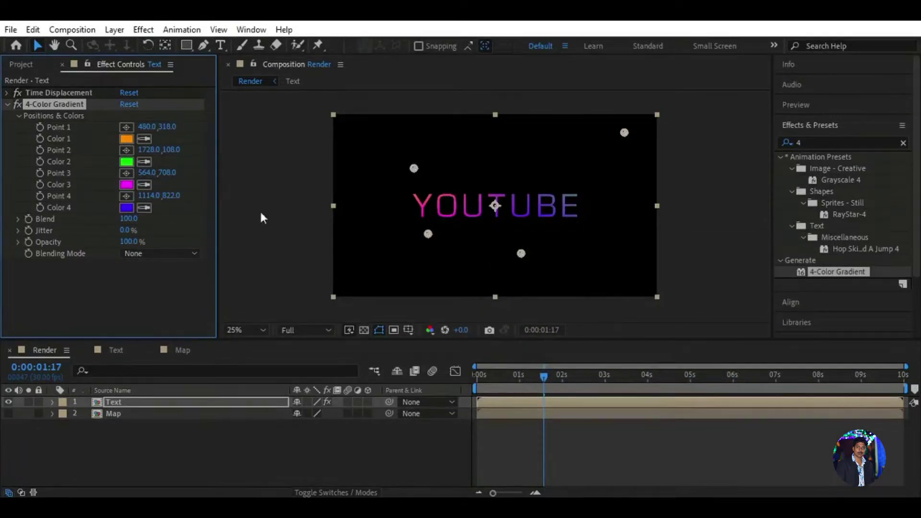
- Move gradient Point 2 to 1328,272 and set Color 2 to cyan 00FFF0
left_click(148, 148)
type("1")
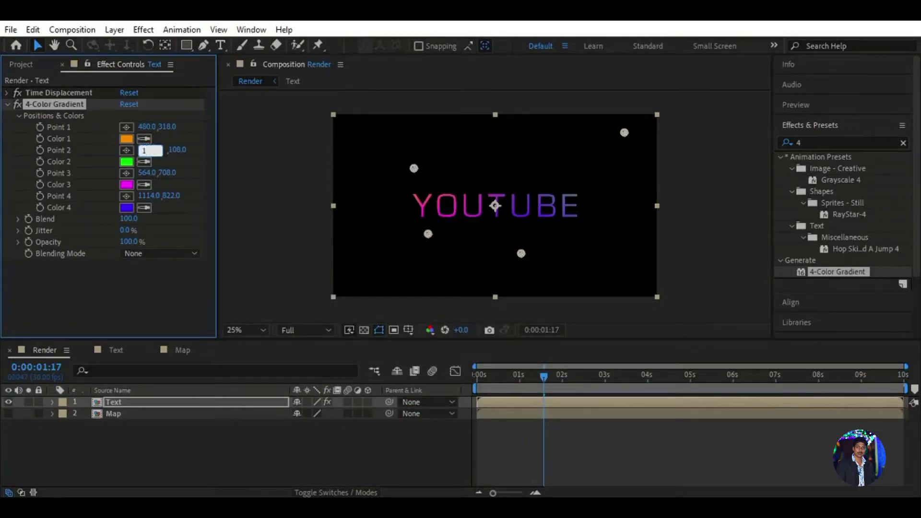
key("Tab")
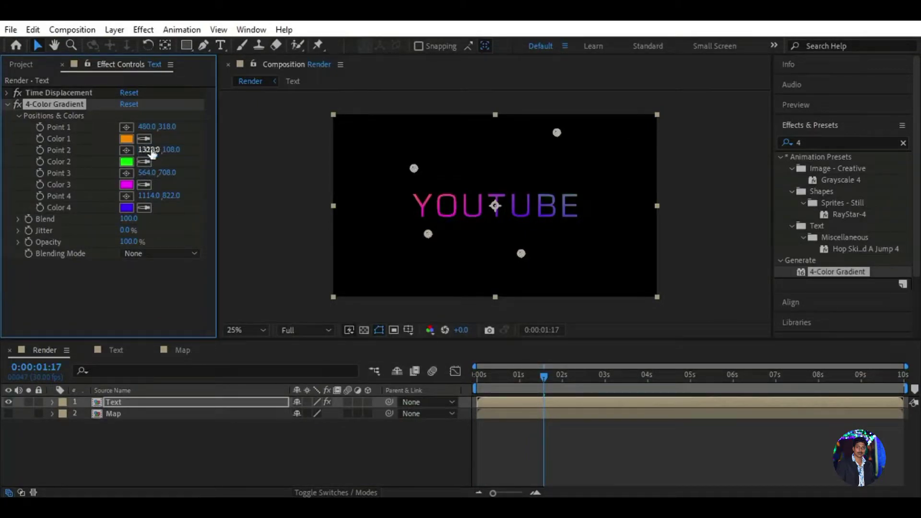
type("272")
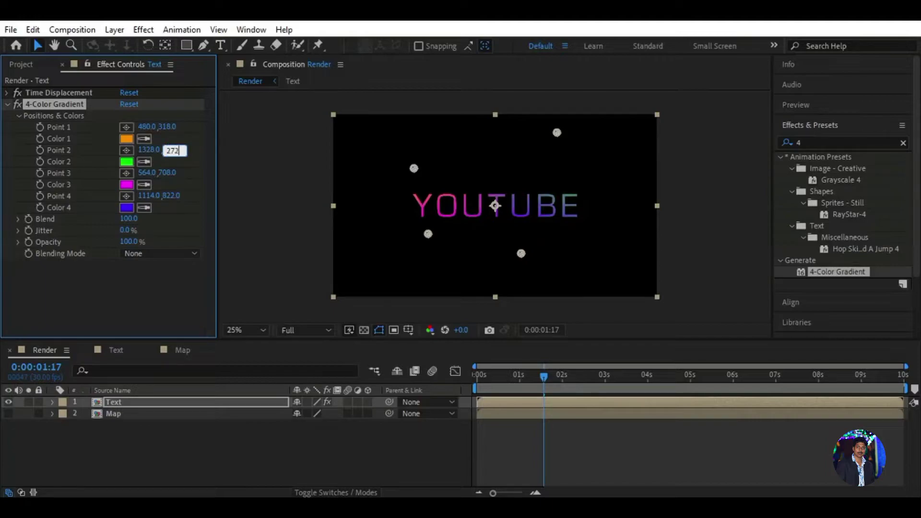
key("Return")
left_click(126, 162)
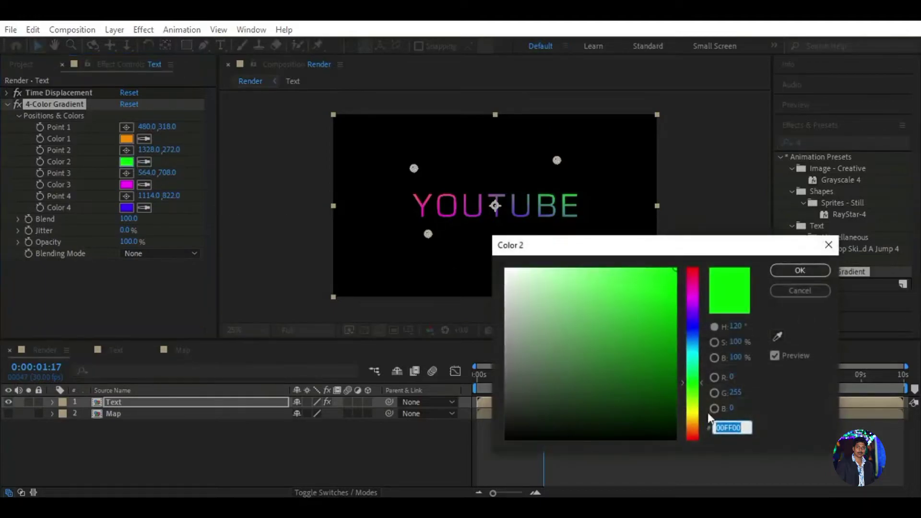
left_click(740, 427)
left_click(744, 428)
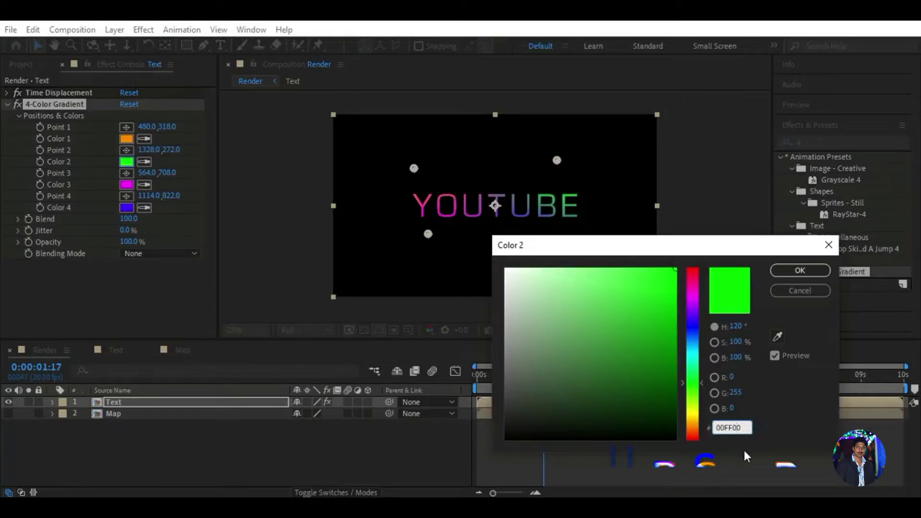
key("BackSpace")
key("BackSpace")
type("F0")
left_click(799, 269)
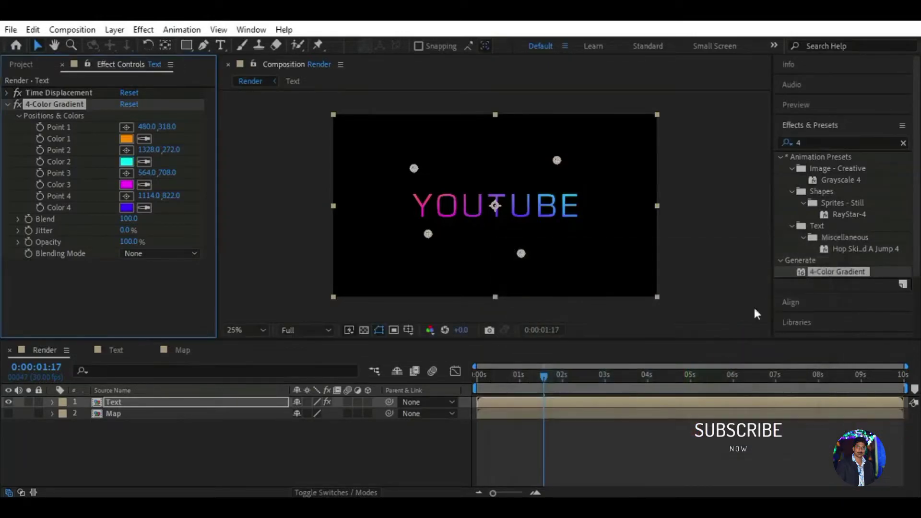
- Reposition gradient Point 4 to 1132,786
left_click(147, 195)
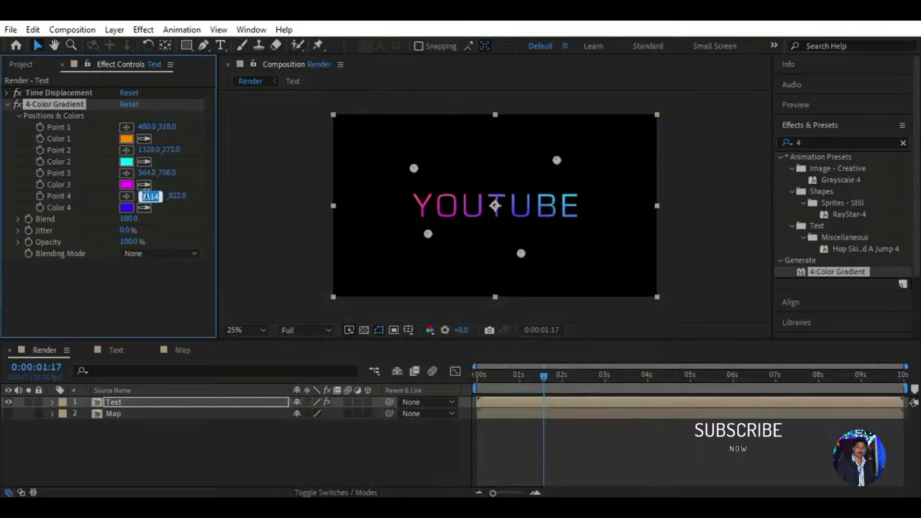
type("1106")
key("Return")
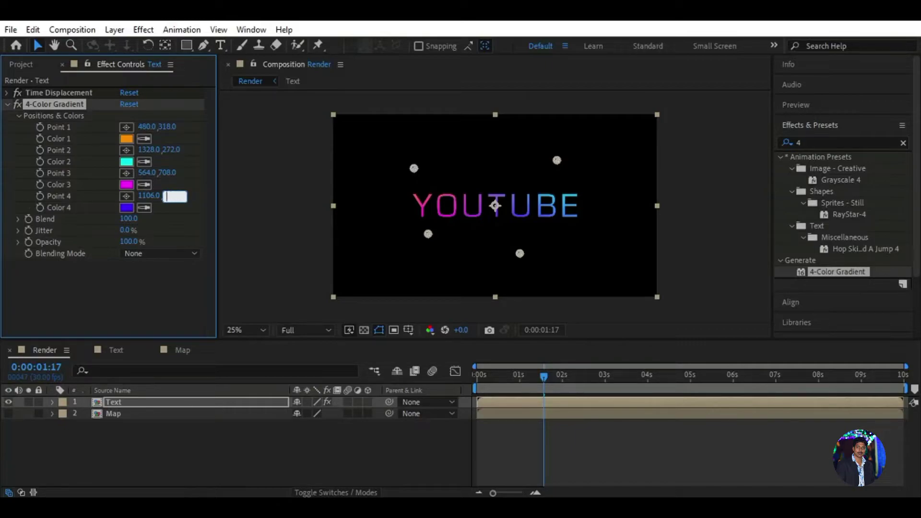
type("376")
key("Return")
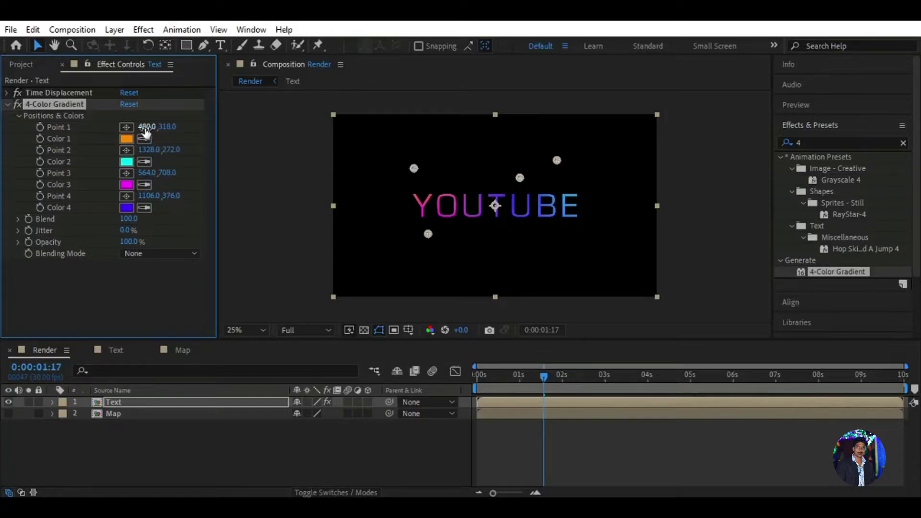
left_click(150, 195)
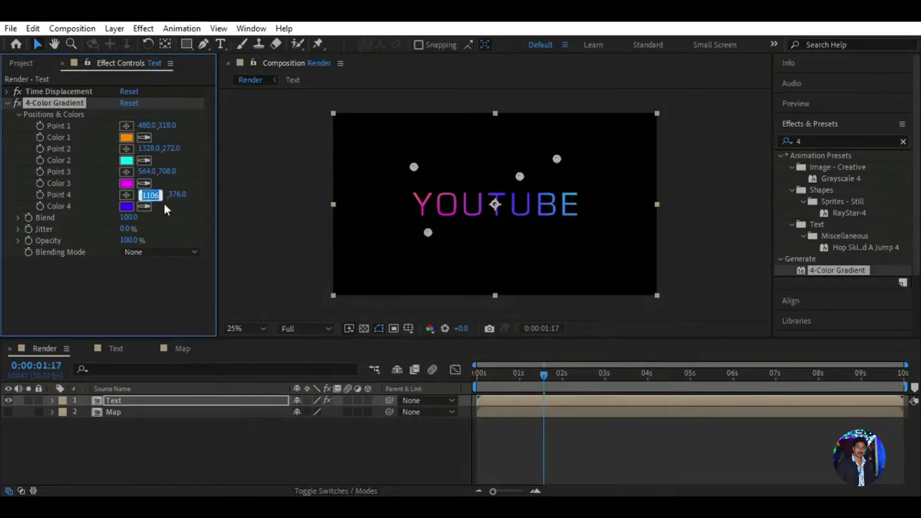
key("Right")
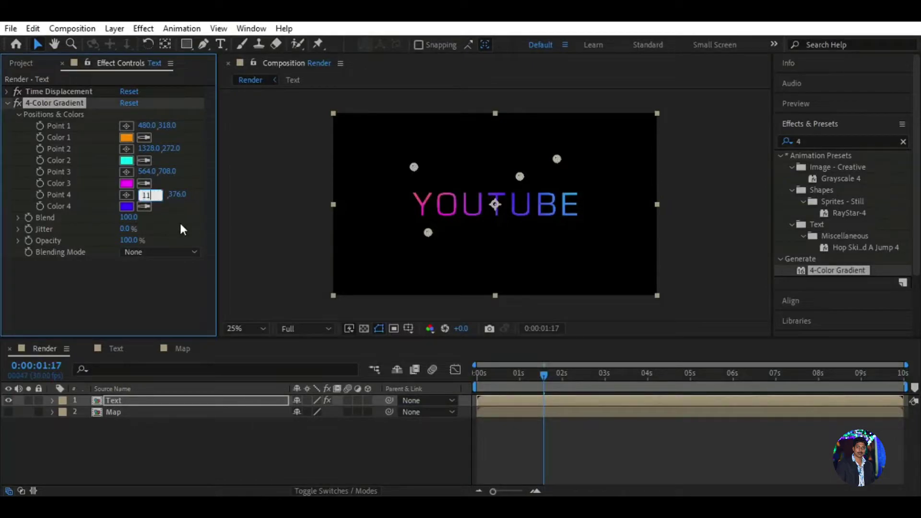
type("32")
key("Return")
left_click(177, 194)
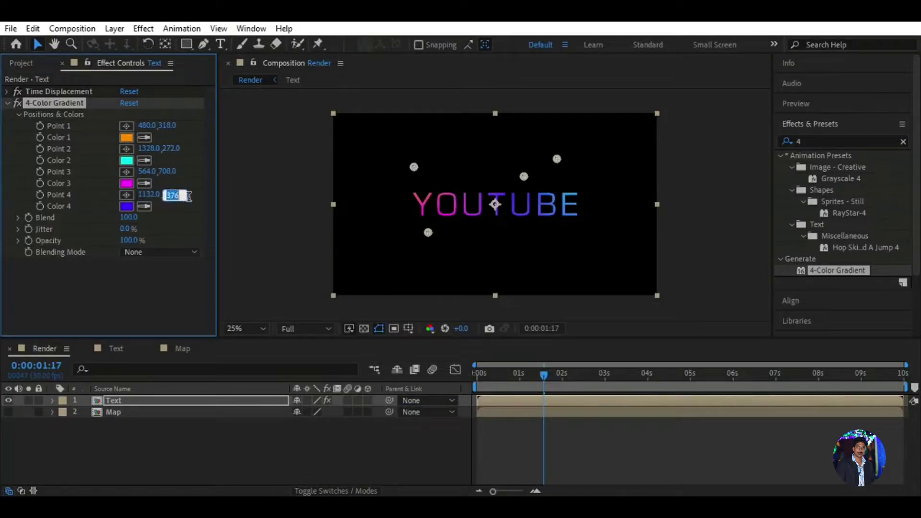
type("7")
key("Return")
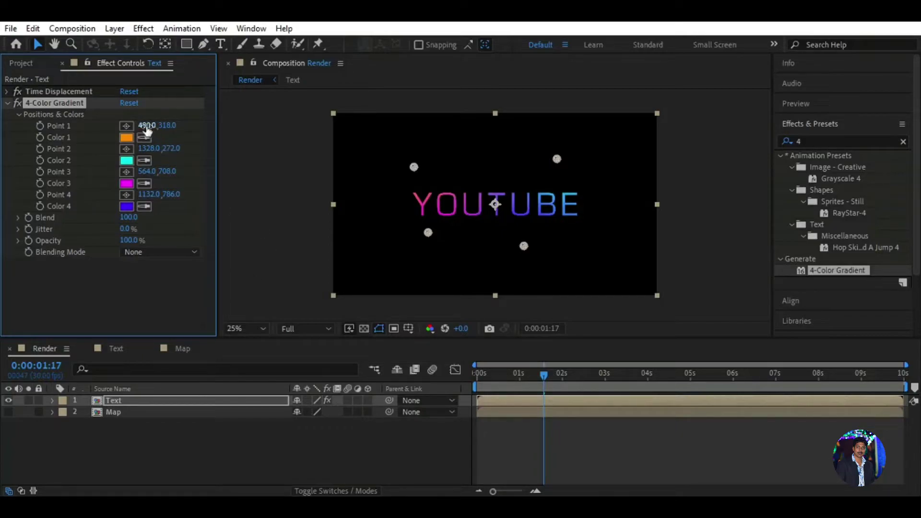
- Reposition gradient Point 1 to 606,370 and deselect the gradient
left_click(148, 126)
type("606")
key("Return")
left_click(167, 126)
type("370")
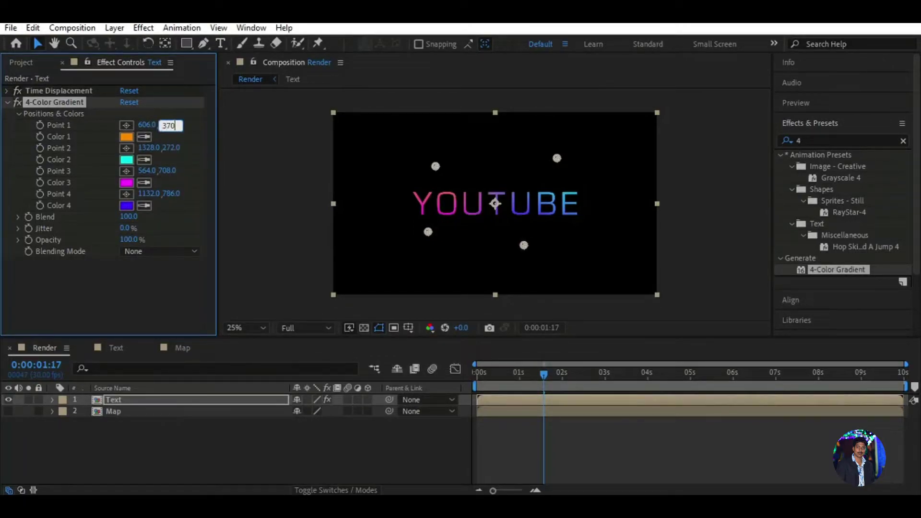
key("Return")
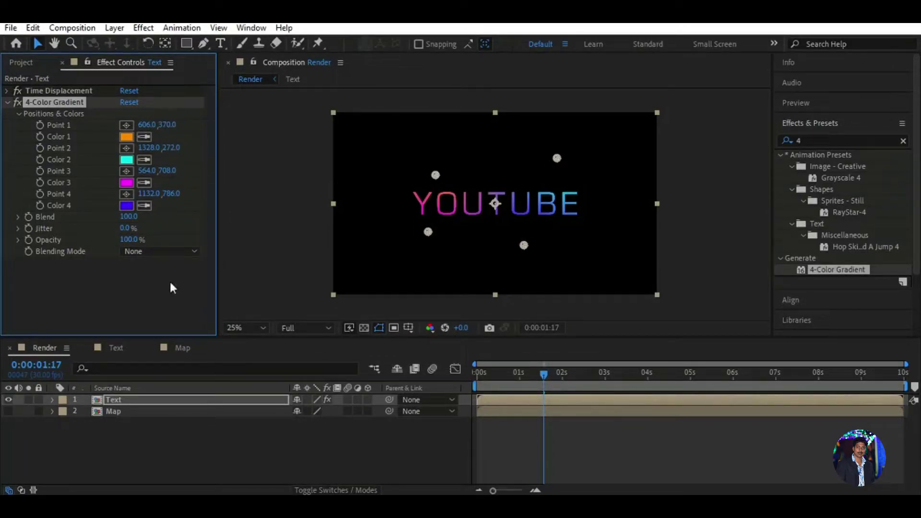
left_click(134, 285)
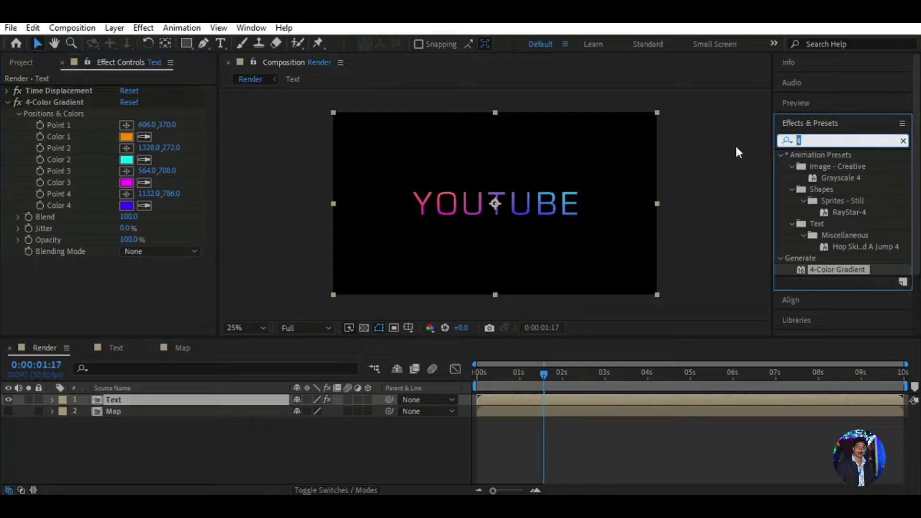
- Find CC Ball Action by searching 'CC b' and apply it to the Text layer
type("CC")
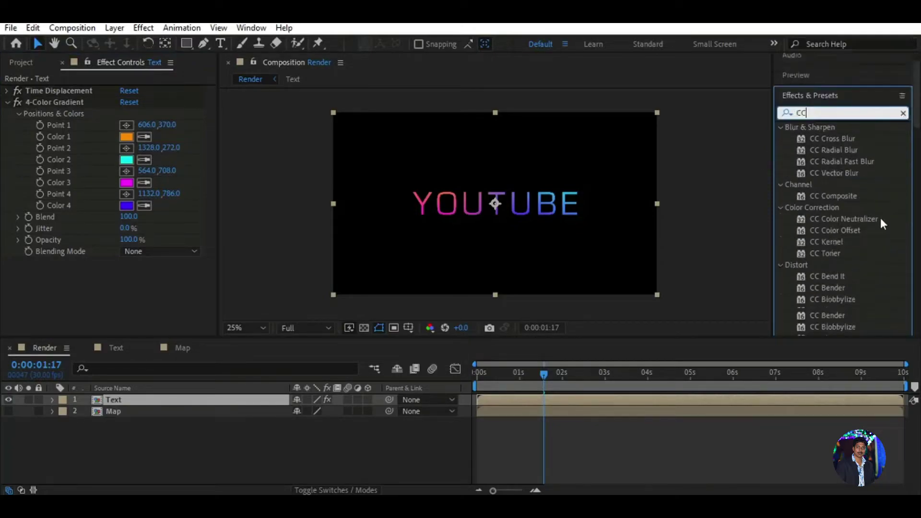
scroll(881, 220, "down", 5)
scroll(879, 221, "up", 5)
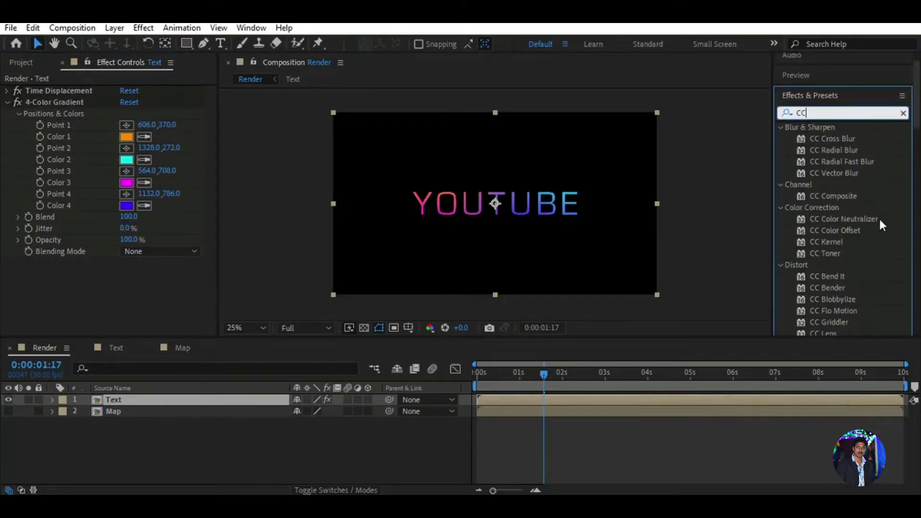
type(" b")
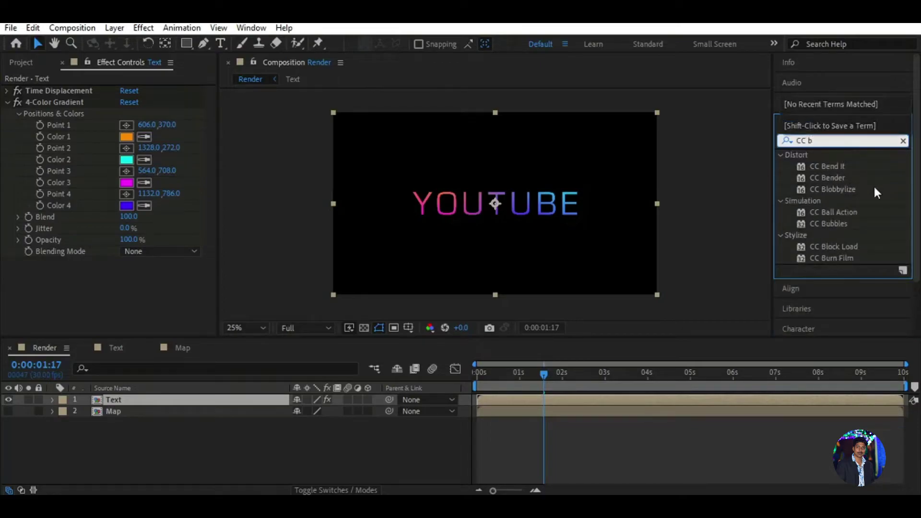
double_click(848, 211)
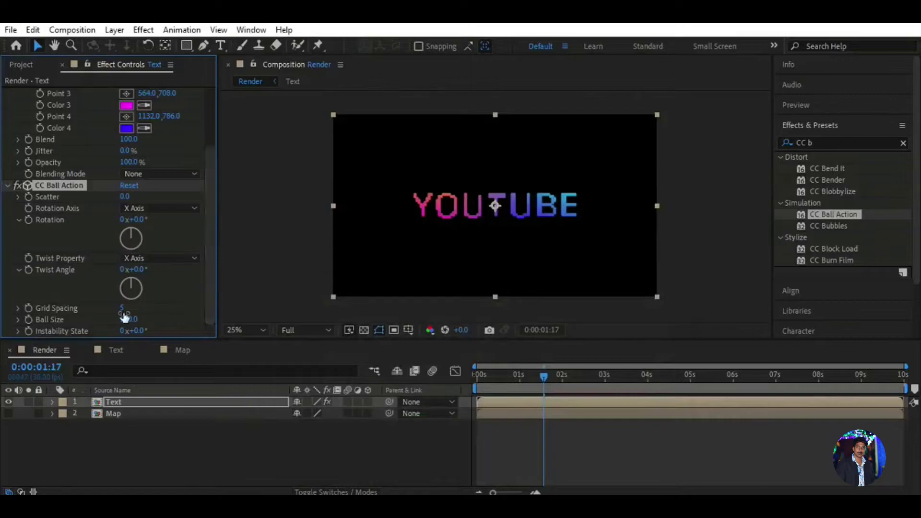
- Set CC Ball Action's Grid Spacing to 3 and Ball Size to 50
left_click(123, 305)
type("3")
key("Return")
left_click(127, 319)
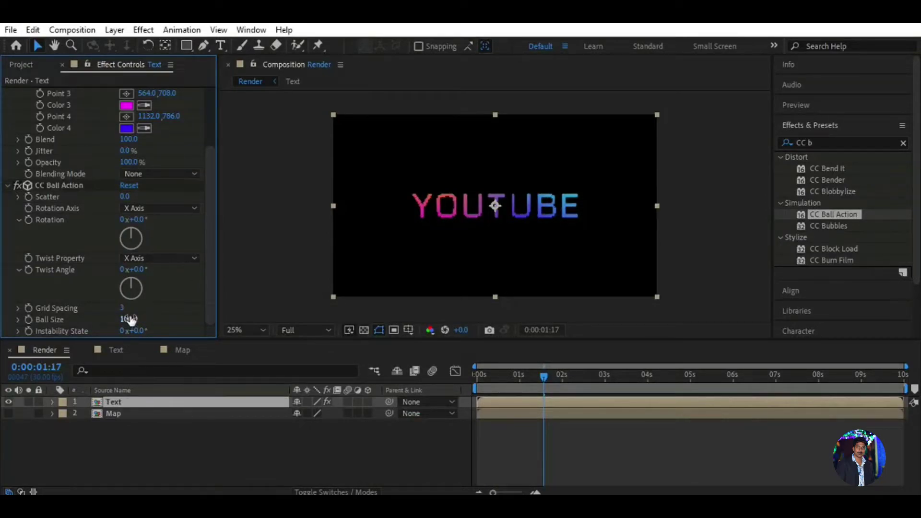
type("50")
key("Return")
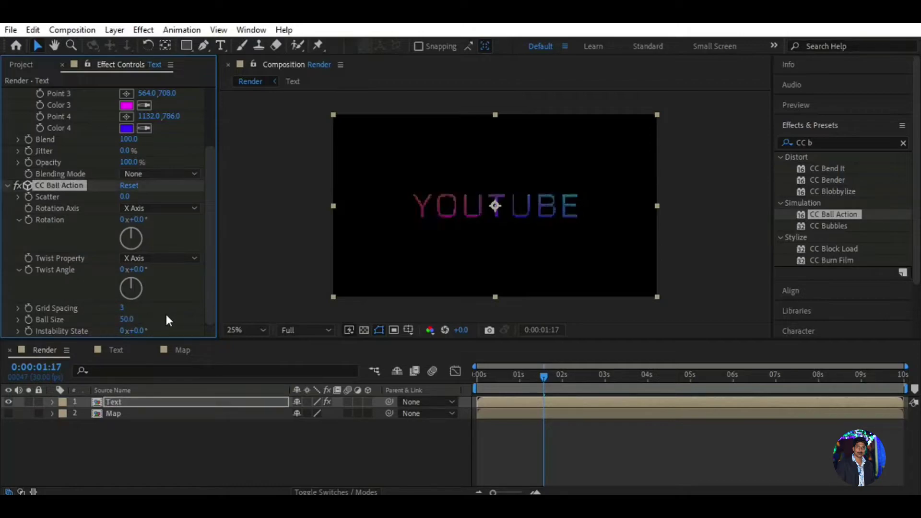
left_click(822, 142)
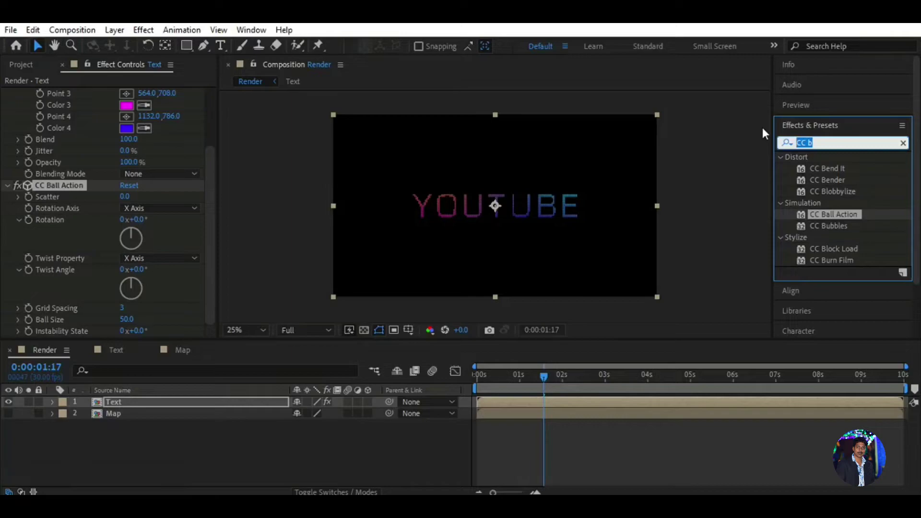
- Apply the Echo effect to the Text layer and scrub to about 1:10
type("Ech")
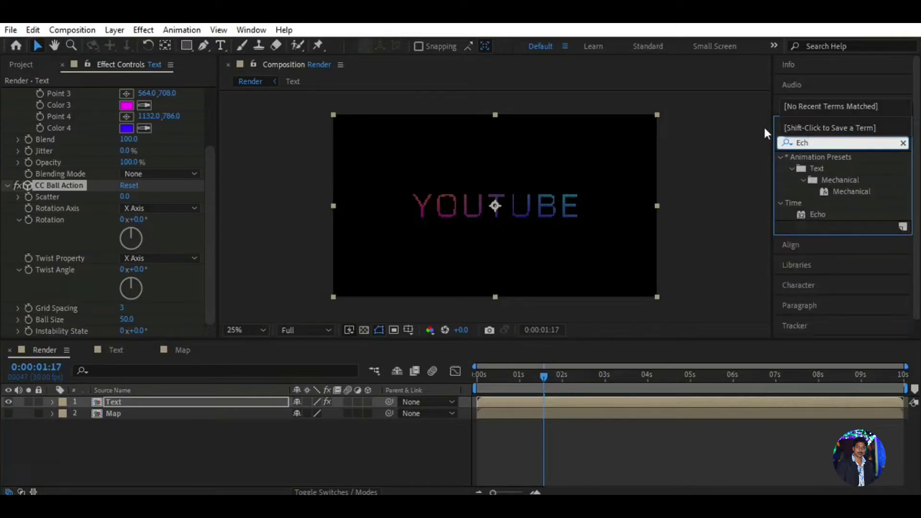
left_click(848, 211)
double_click(827, 215)
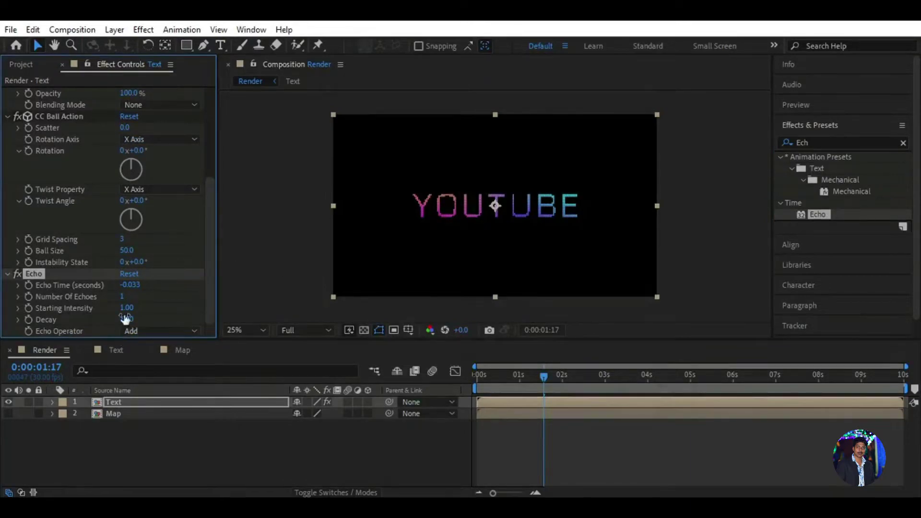
left_click_drag(542, 375, 459, 386)
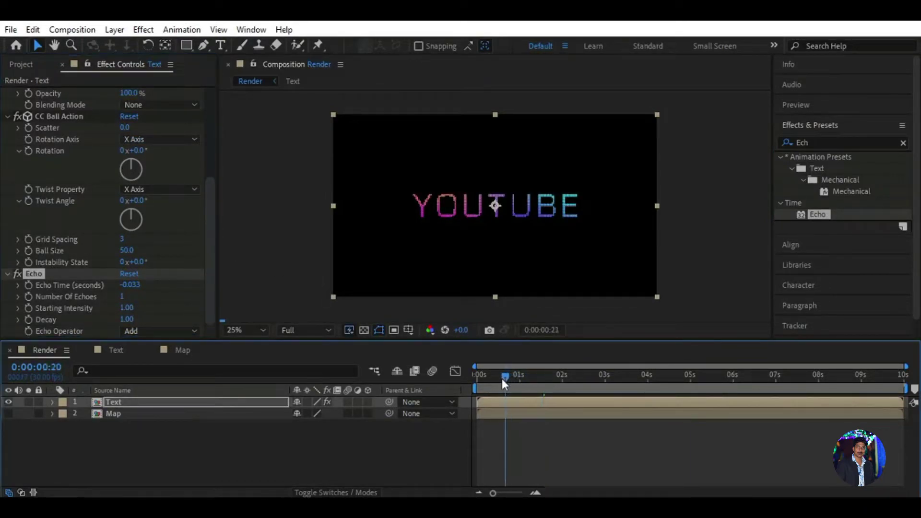
left_click_drag(554, 376, 540, 382)
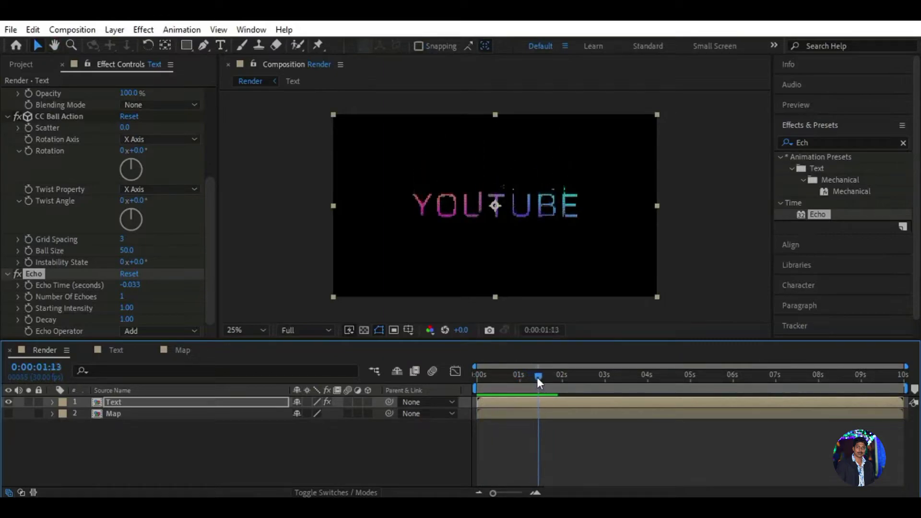
- Set Echo to 15 echoes with 0.80 decay and scrub to check the trails
left_click(122, 296)
type("15")
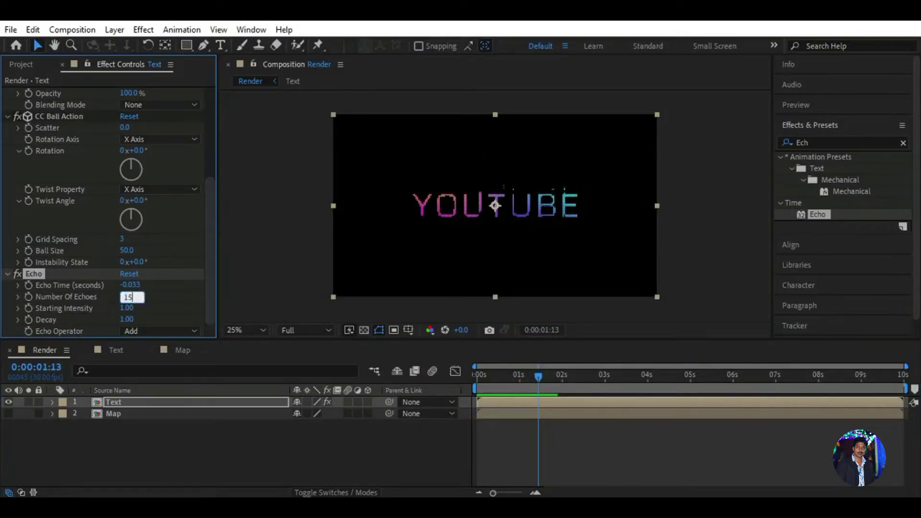
key("Return")
mouse_move(516, 380)
left_mouse_down()
mouse_move(462, 384)
mouse_move(531, 376)
left_mouse_up()
left_click(126, 319)
type("0.8")
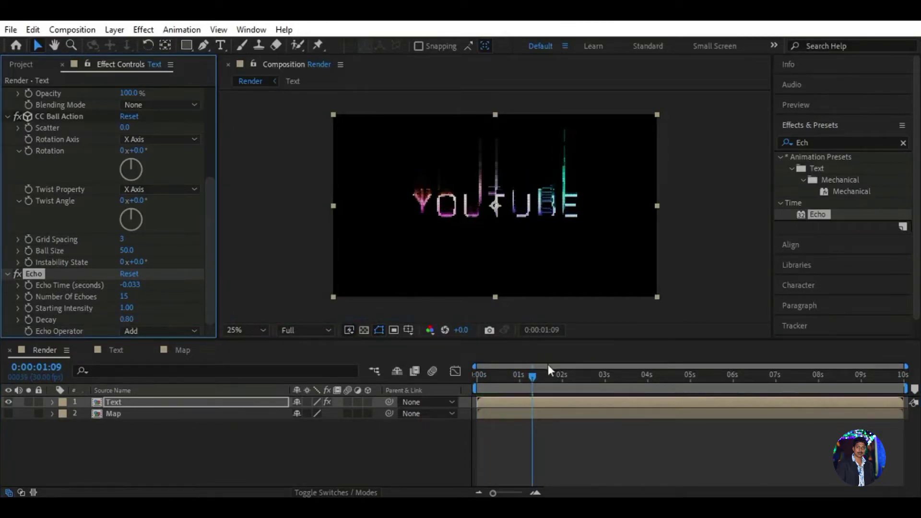
mouse_move(478, 380)
left_mouse_down()
mouse_move(542, 382)
mouse_move(502, 382)
mouse_move(537, 381)
mouse_move(526, 381)
left_mouse_up()
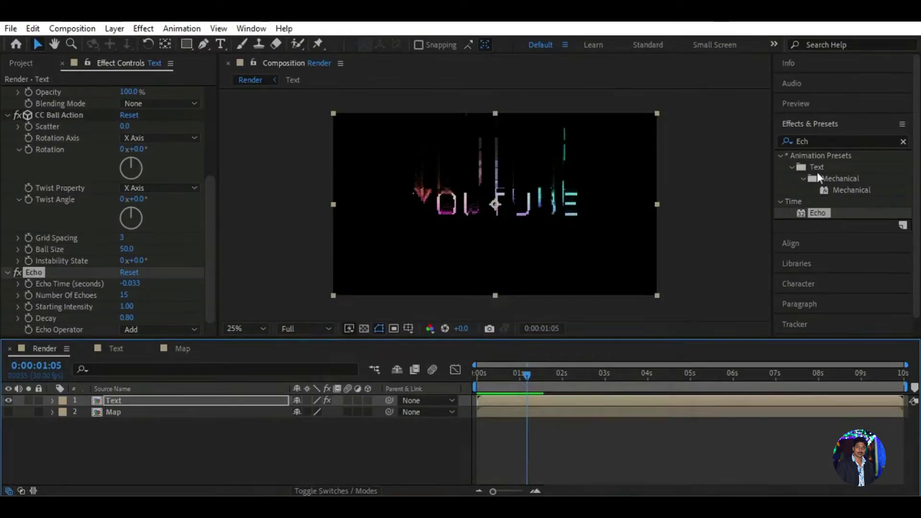
left_click(834, 142)
type("Gl")
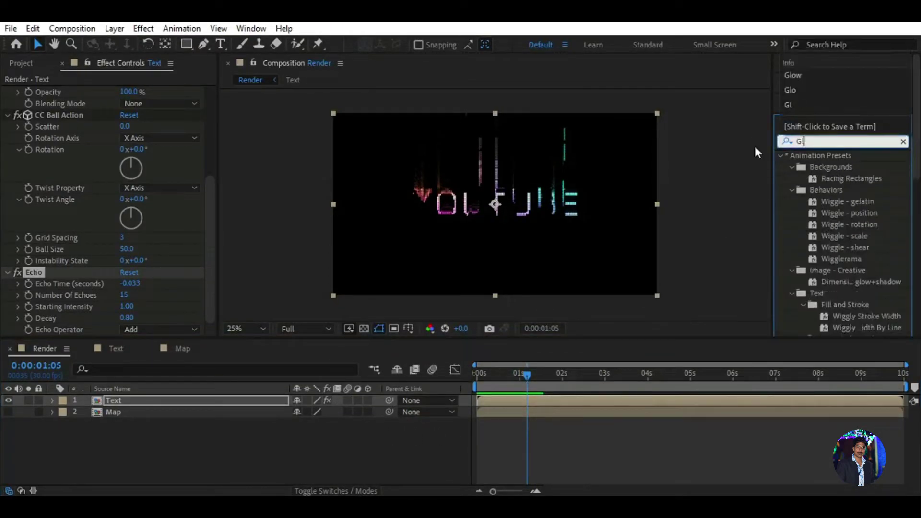
type("o")
- Apply Glow to the Text layer with Glow Intensity 1.1 and Glow Radius 270
double_click(830, 224)
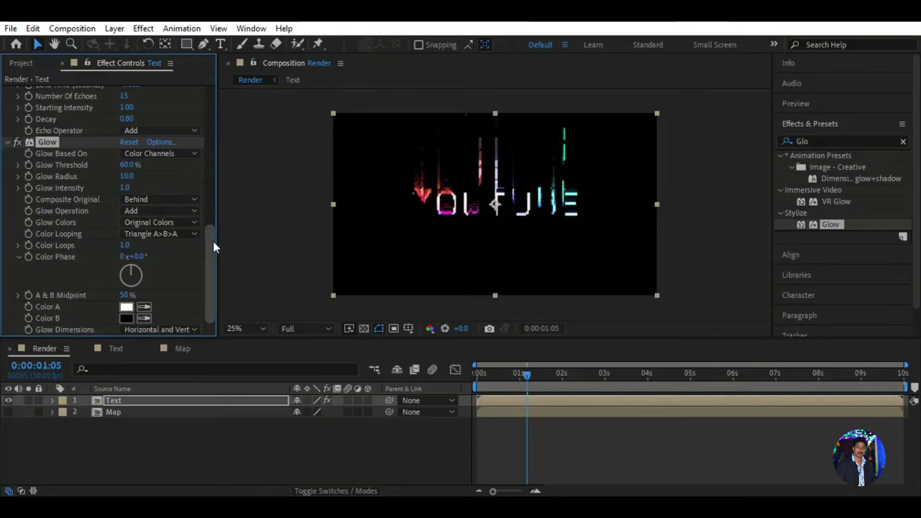
left_click_drag(124, 188, 128, 191)
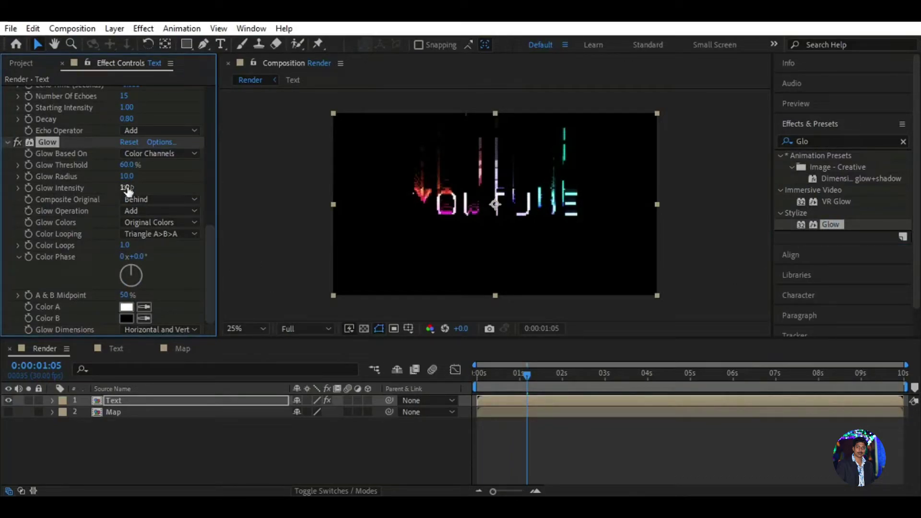
type("1.1")
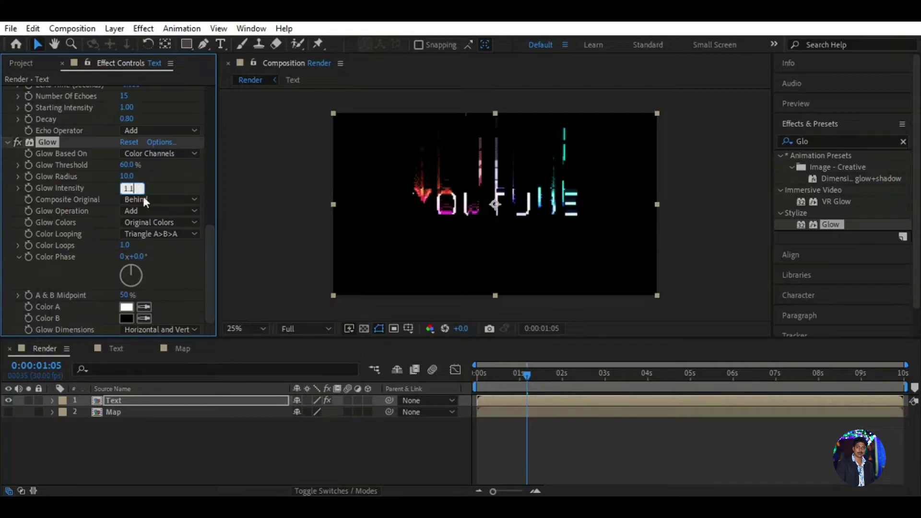
key("Return")
left_click(127, 176)
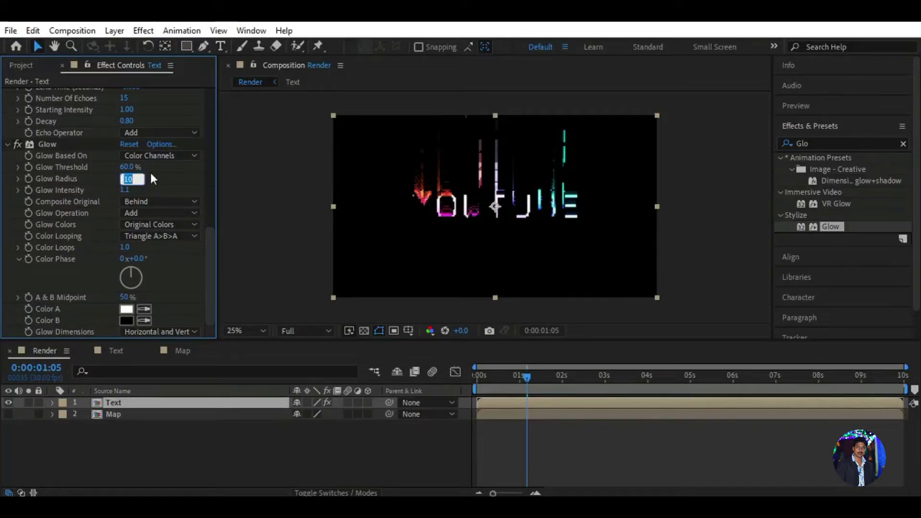
type("270")
key("Return")
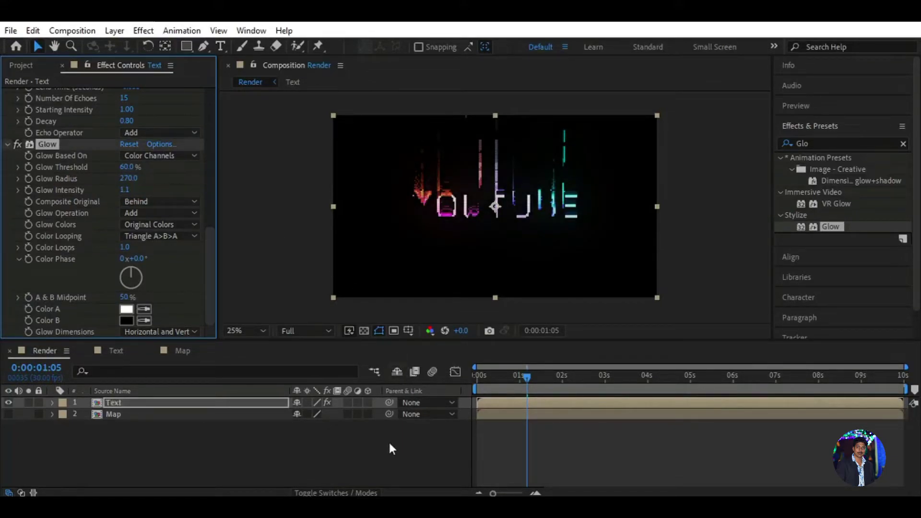
- Preview the glowing glitch animation and scrub to where the text breaks apart
mouse_move(458, 382)
left_mouse_down()
mouse_move(522, 389)
mouse_move(421, 445)
left_mouse_up()
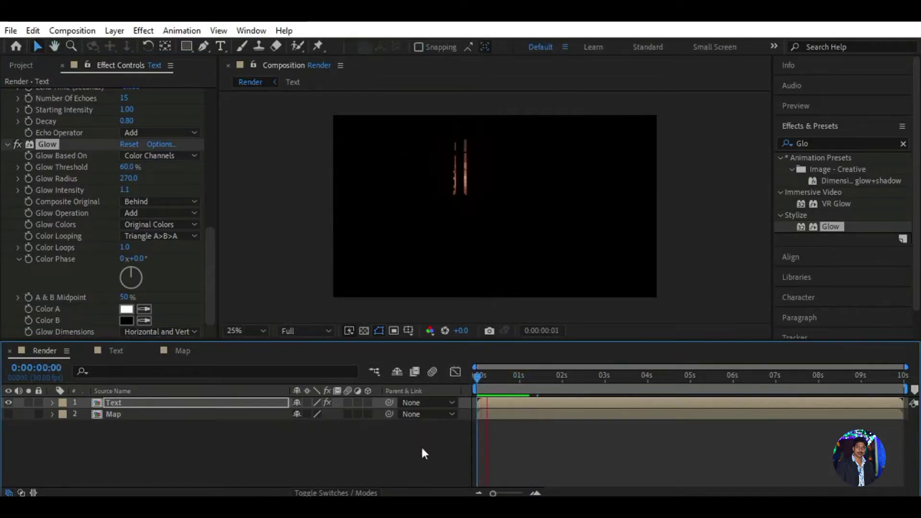
key("space")
key("space")
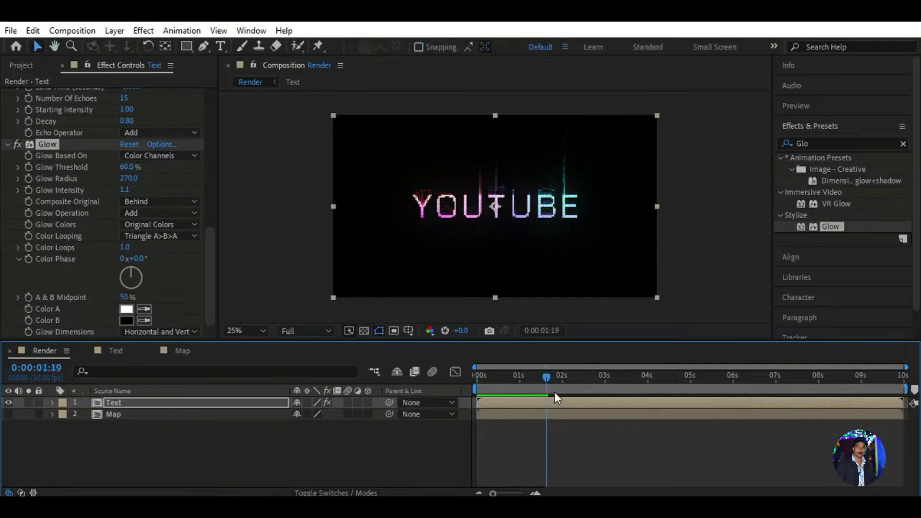
left_click_drag(555, 394, 525, 388)
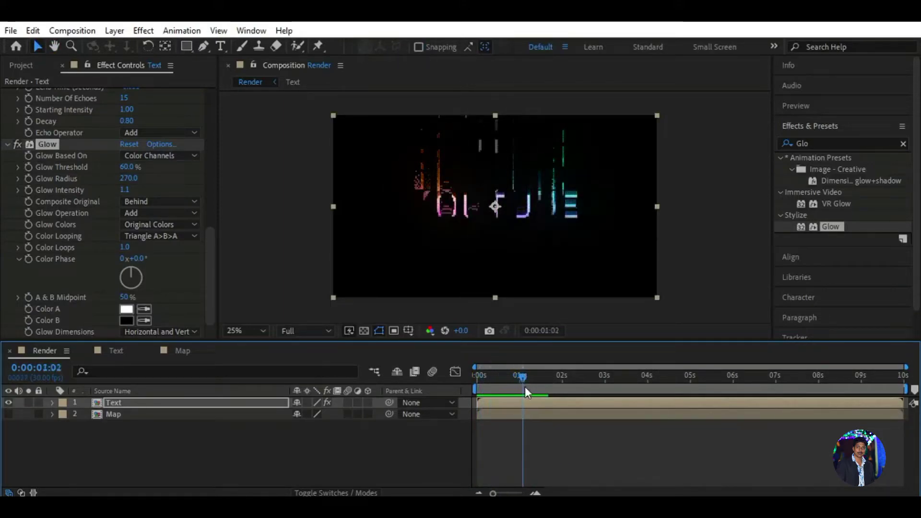
left_click(800, 143)
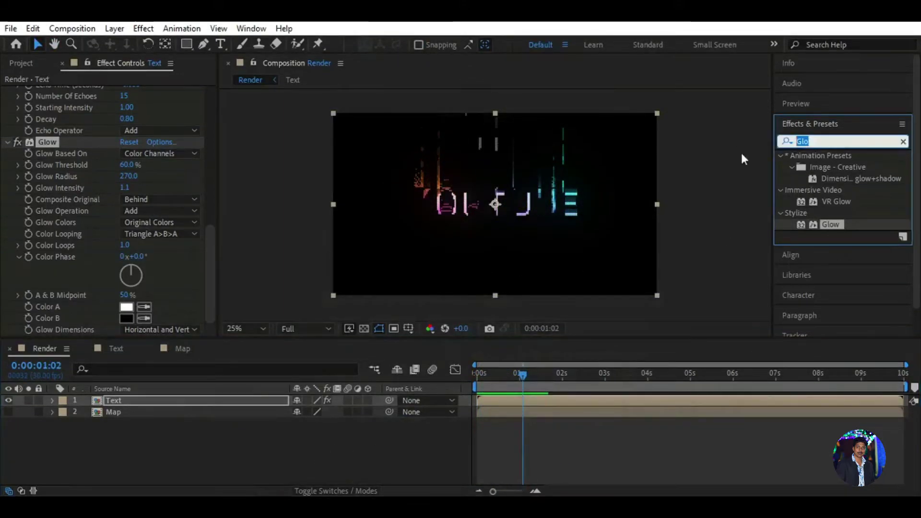
- Apply Fast Box Blur to the Text layer with vertical-only Blur Dimensions and Blur Radius 18
type("Fast")
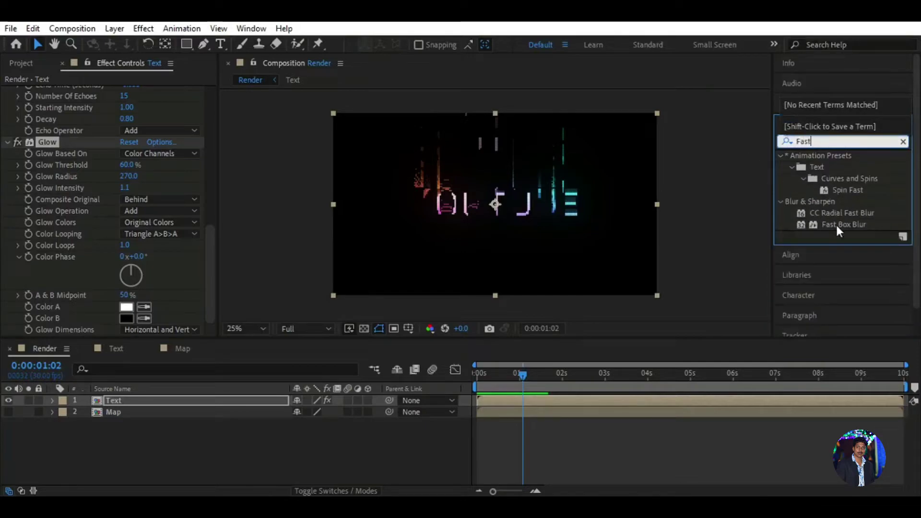
double_click(842, 224)
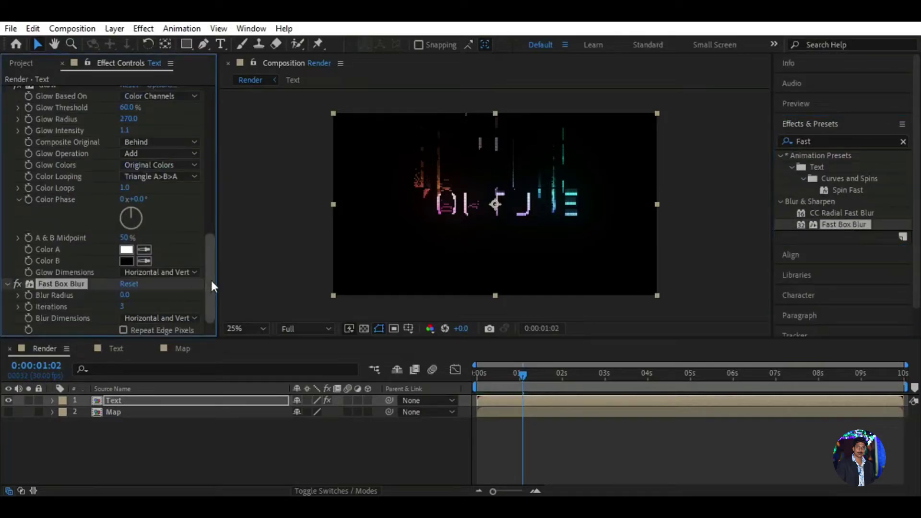
left_click(160, 318)
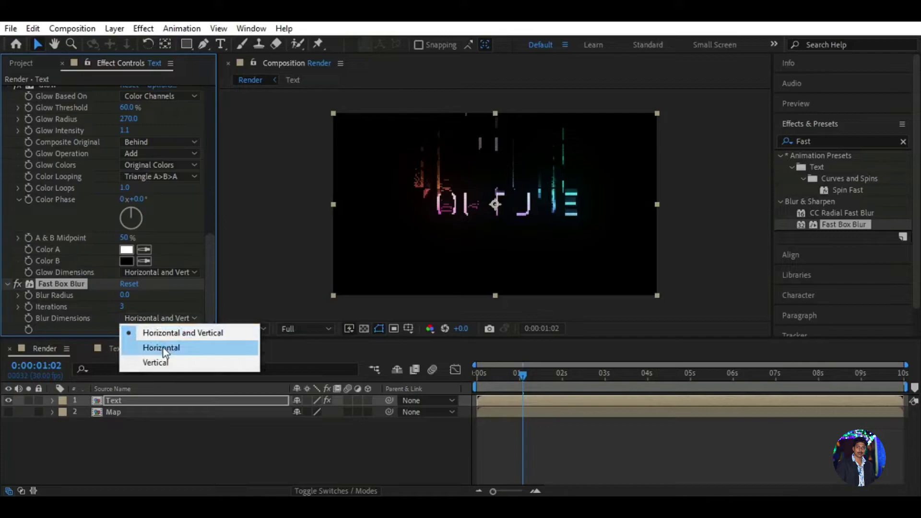
left_click(155, 362)
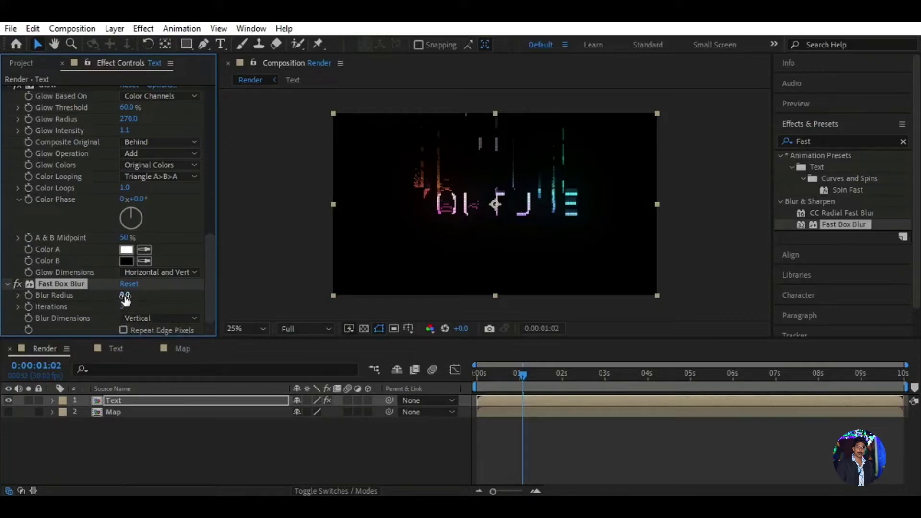
type("18")
key("Return")
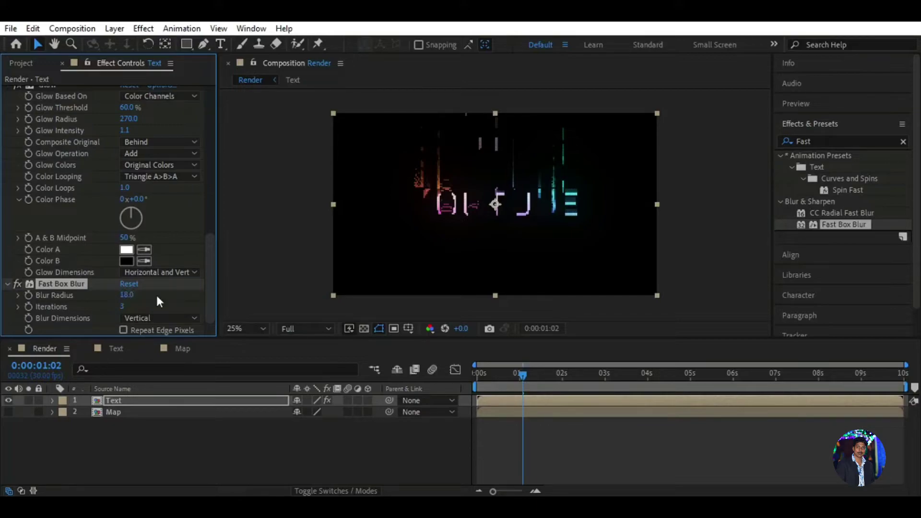
- Preview the blurred animation, scrub back to about one second and reselect the Text layer
key("space")
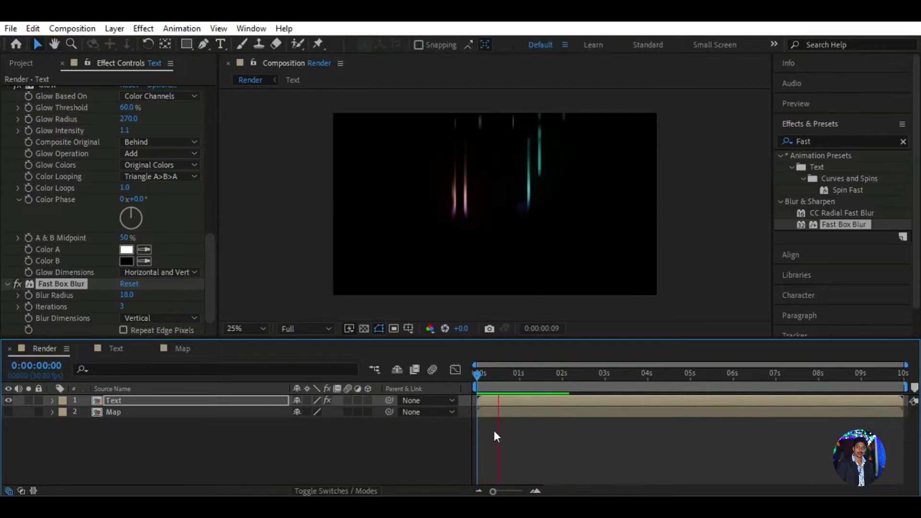
left_click_drag(557, 376, 527, 376)
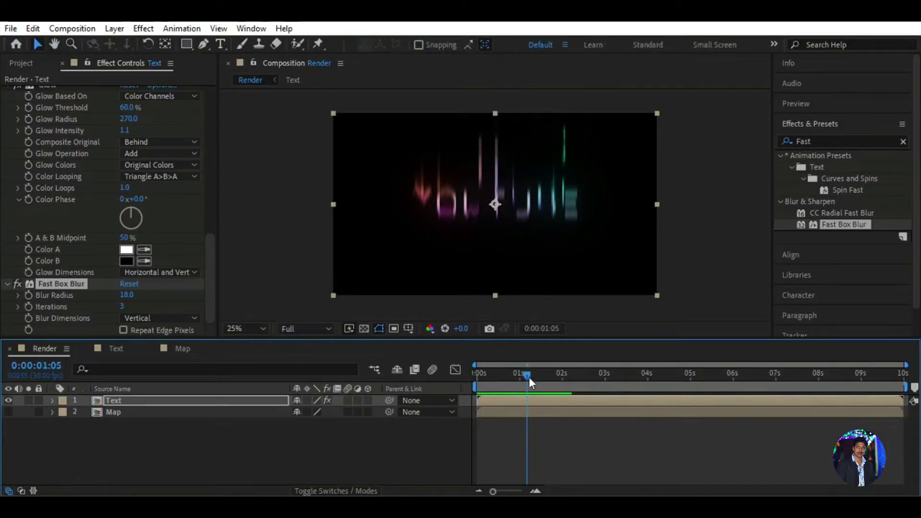
left_click(145, 430)
left_click(160, 399)
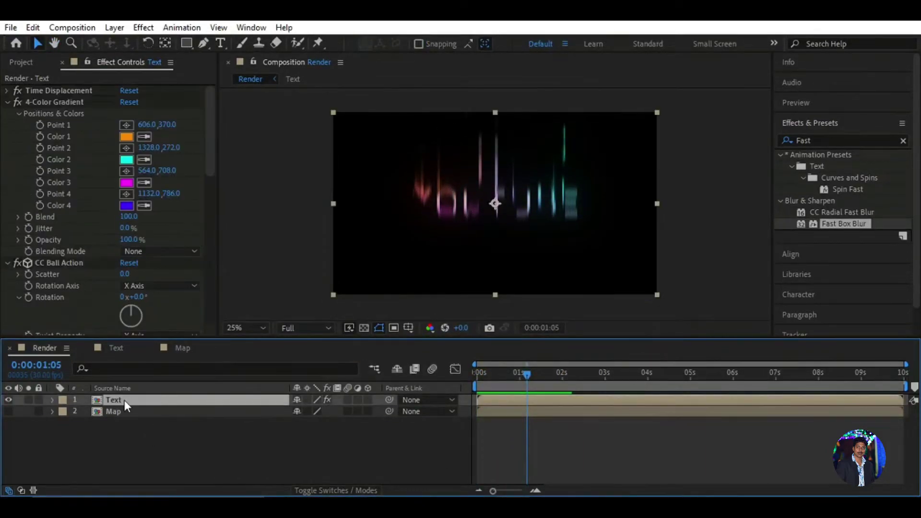
- Duplicate the Text layer and collapse its Fast Box Blur, Glow, Echo, CC Ball Action and 4-Color Gradient effects
key("ctrl+d")
key("ctrl+d")
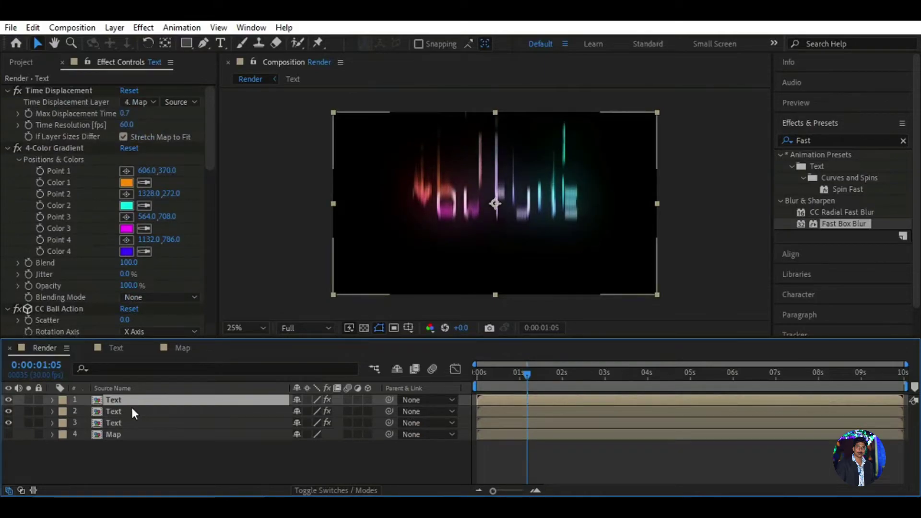
left_click_drag(209, 101, 210, 255)
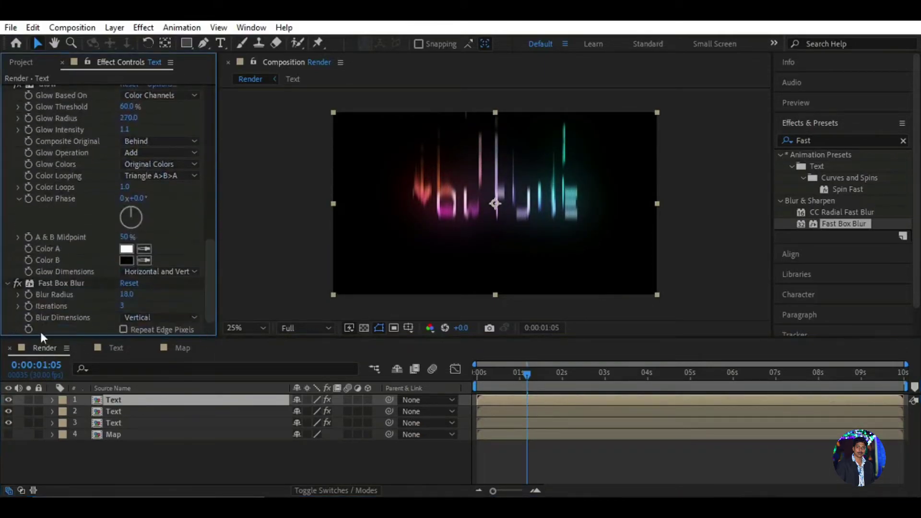
left_click(7, 283)
left_click(6, 129)
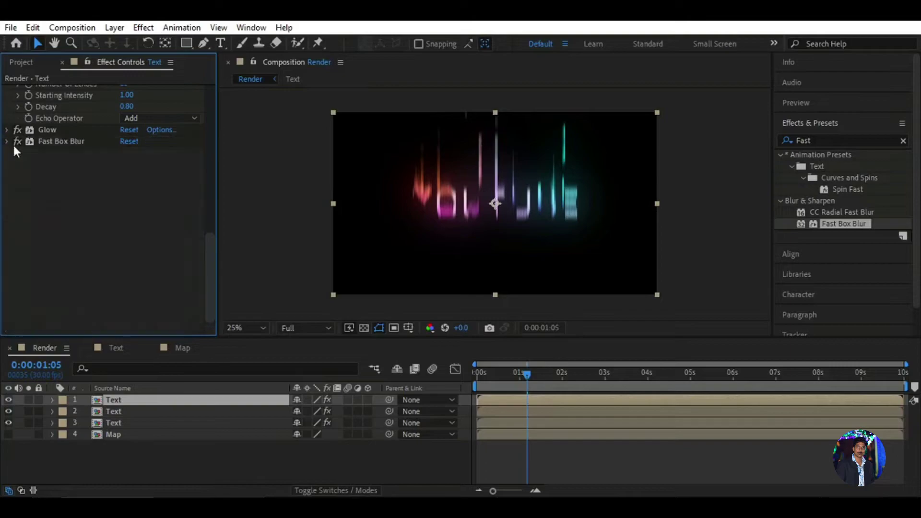
left_click(7, 248)
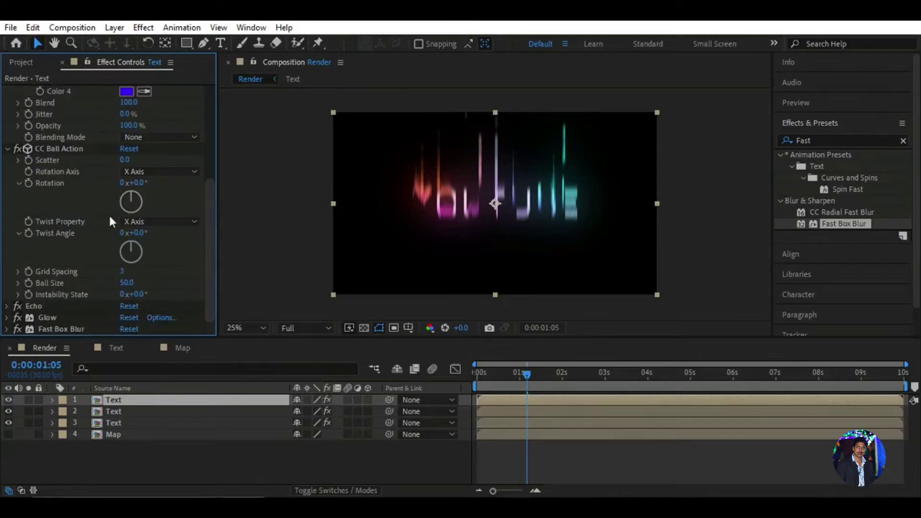
left_click(7, 149)
left_click(7, 131)
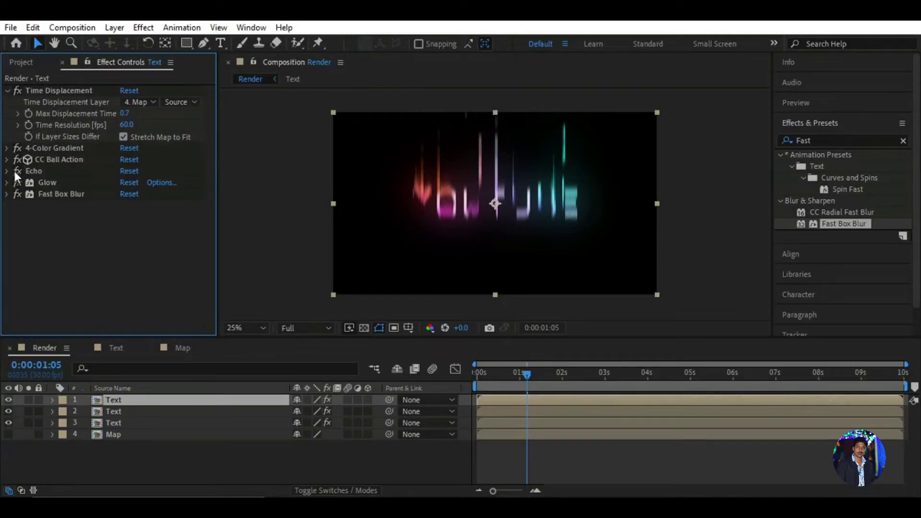
- Turn off every effect except Time Displacement on the top copy and preview to about one second
left_click_drag(16, 148, 16, 191)
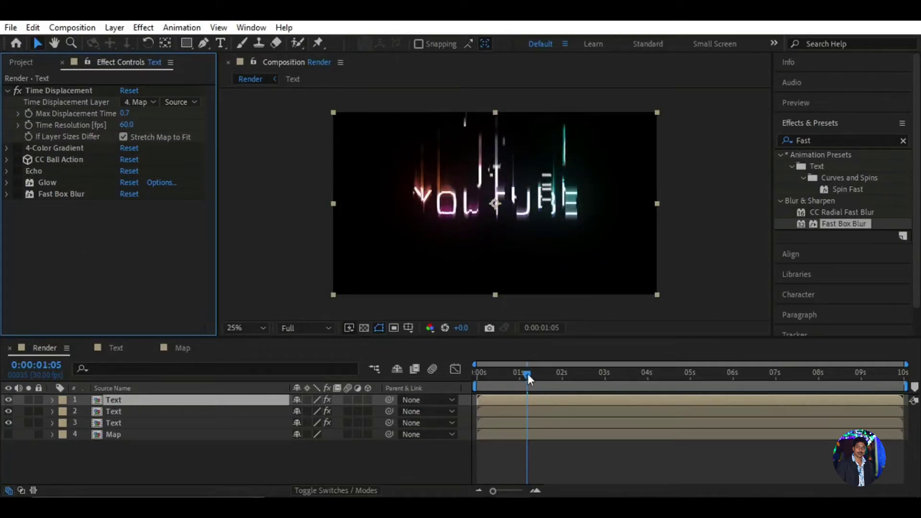
key("space")
left_click(446, 448)
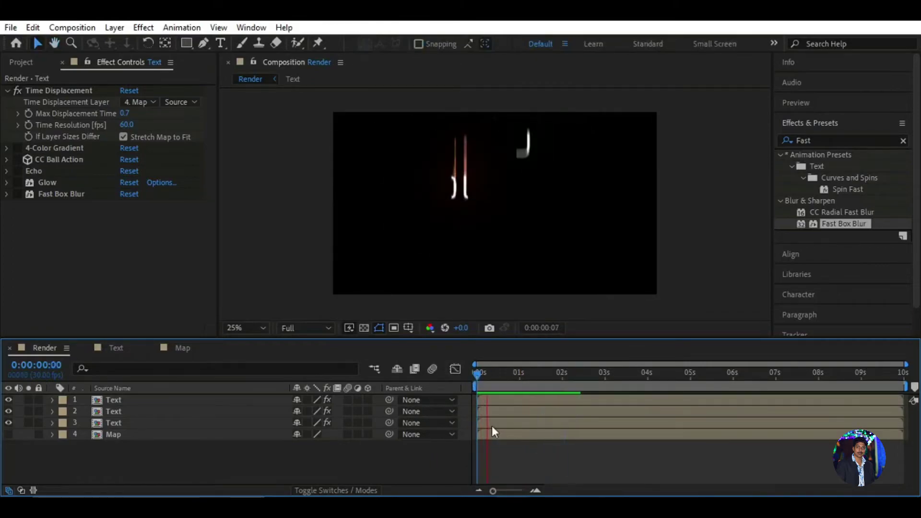
mouse_move(584, 376)
left_mouse_down()
mouse_move(524, 375)
mouse_move(543, 378)
left_mouse_up()
- Set the second Text layer's Fast Box Blur radius to 20
left_click(116, 411)
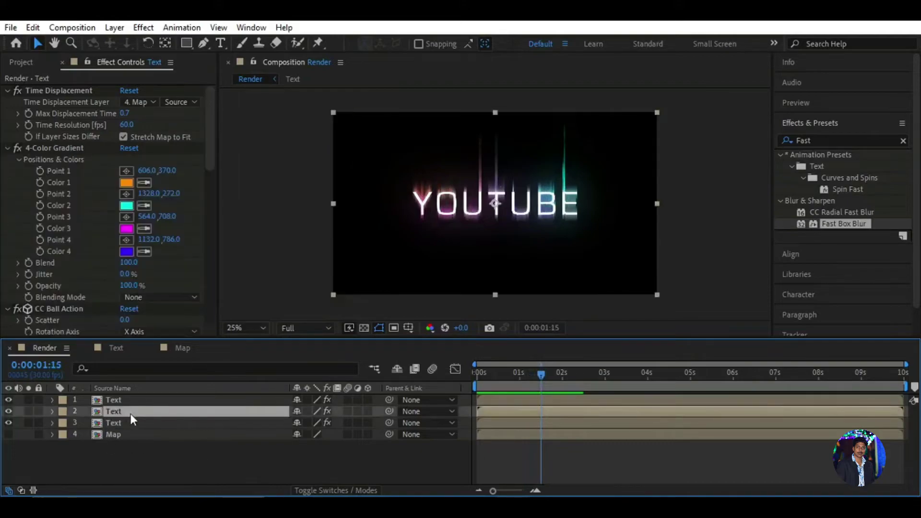
left_click_drag(210, 136, 204, 305)
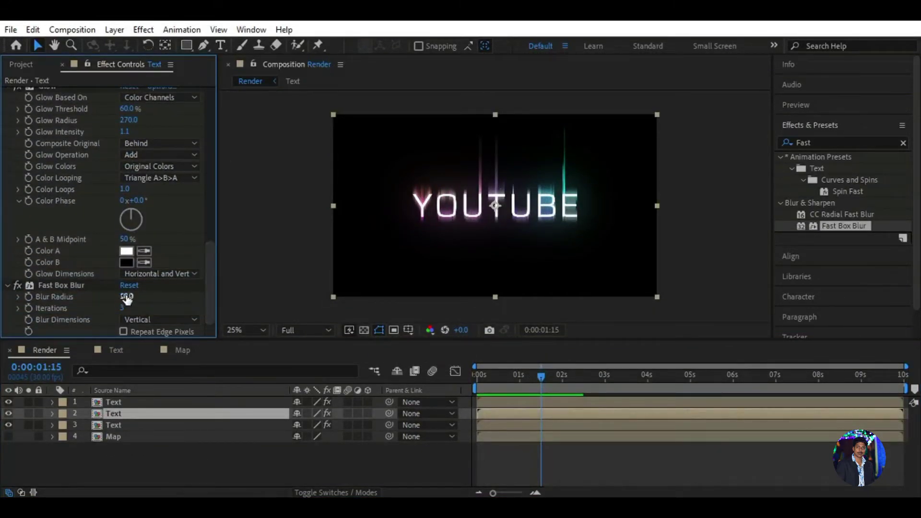
type("20")
key("Return")
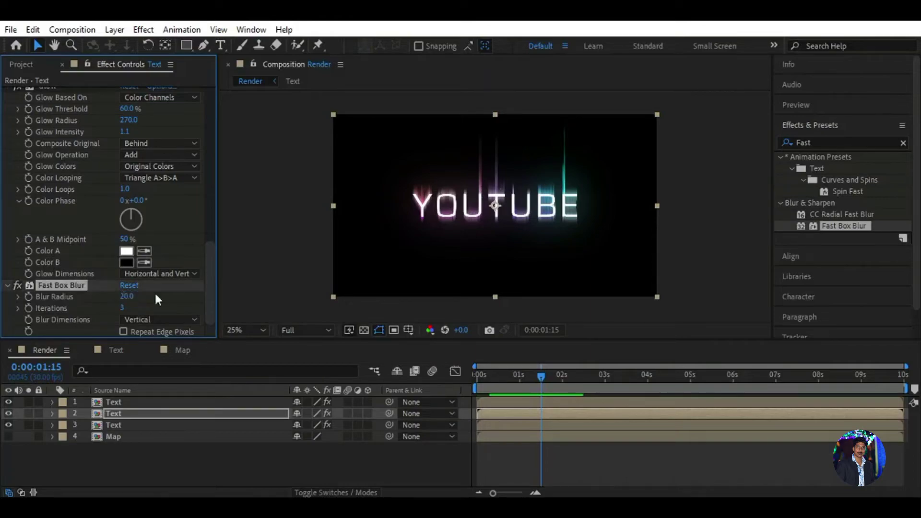
- Raise its Echo Decay to 0.9, then select the top Text layer at the composition start
left_click_drag(212, 274, 207, 235)
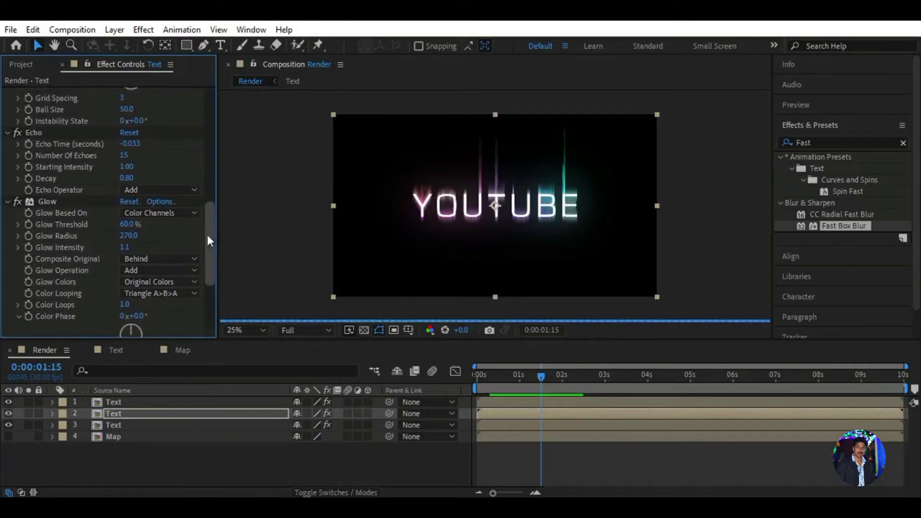
left_click(129, 178)
type("0.9")
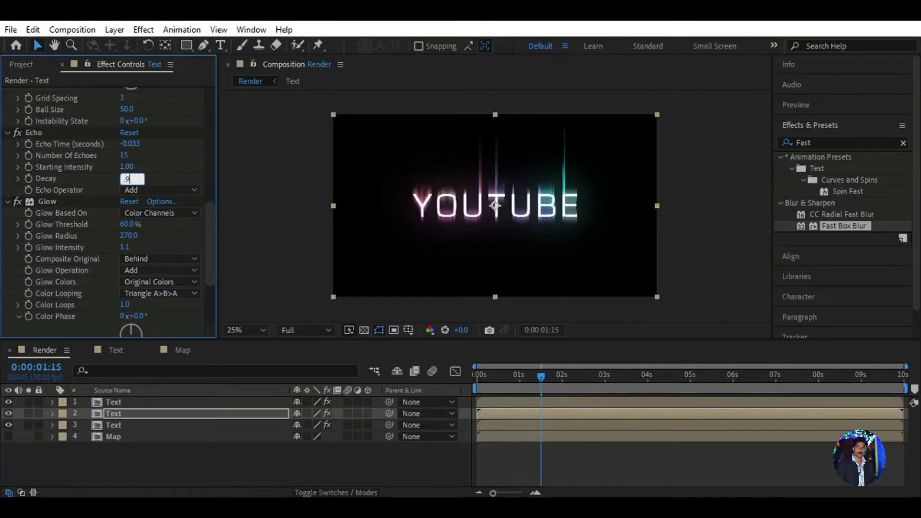
key("Return")
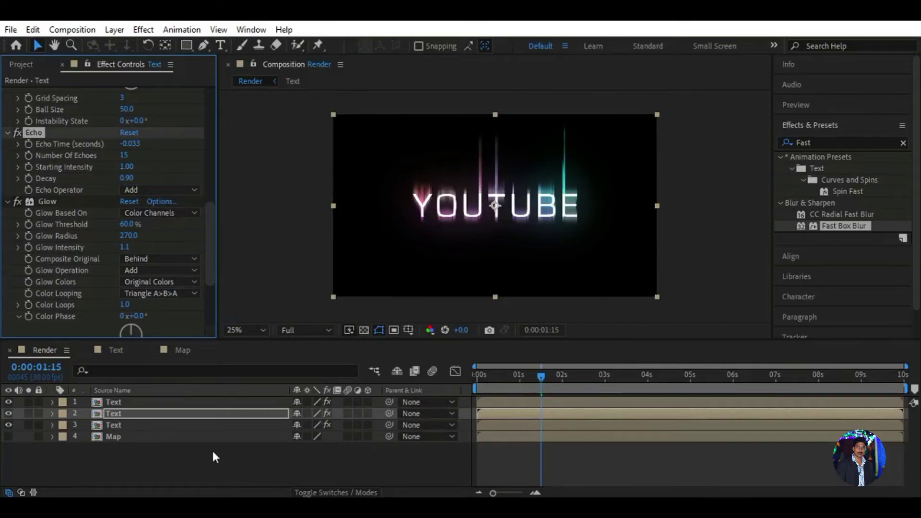
left_click(246, 402)
left_click_drag(533, 379, 465, 381)
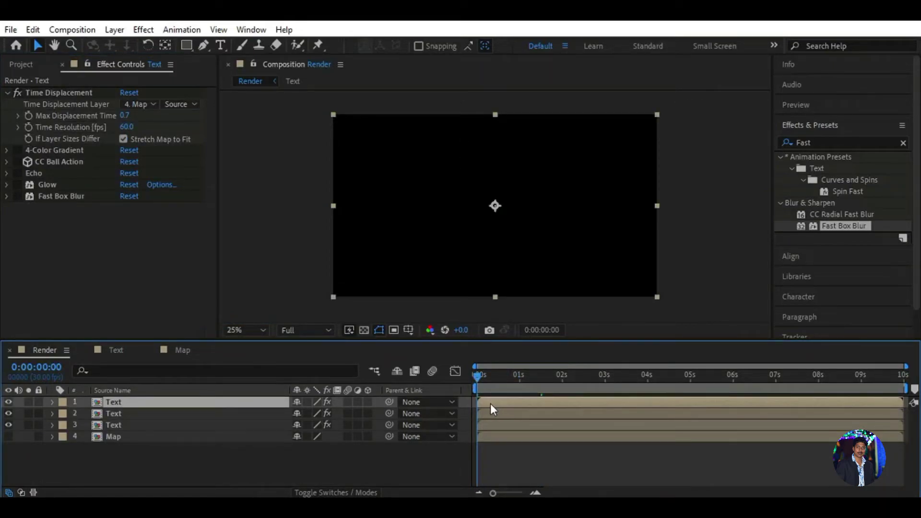
key("Page_Down")
key("Page_Down")
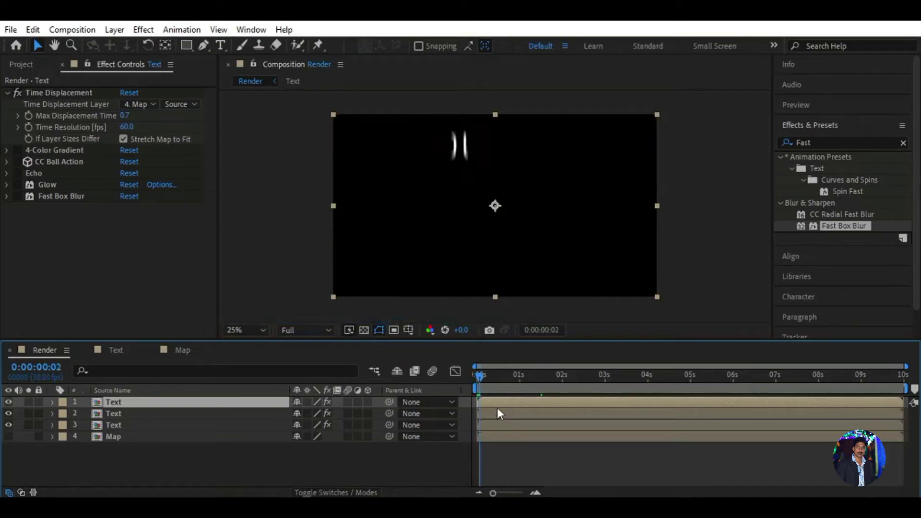
key("Page_Down")
key("bracketleft")
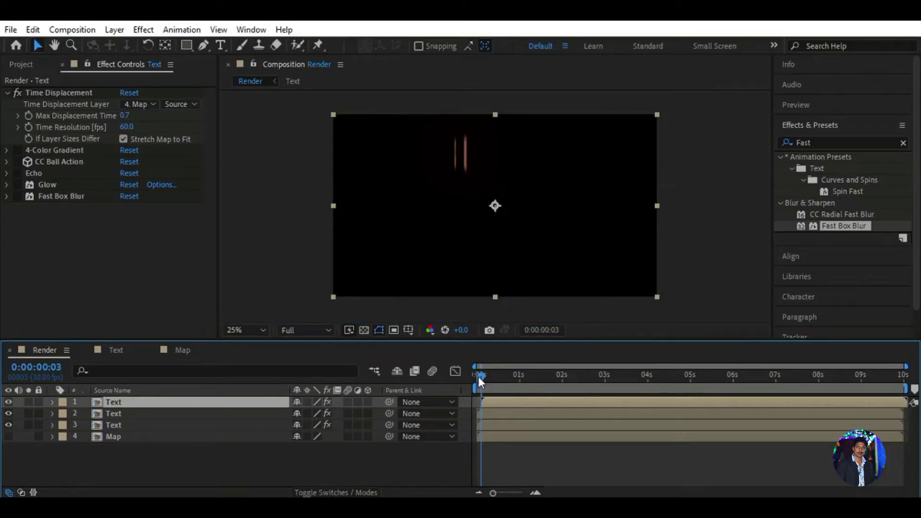
left_click(478, 376)
left_click(377, 460)
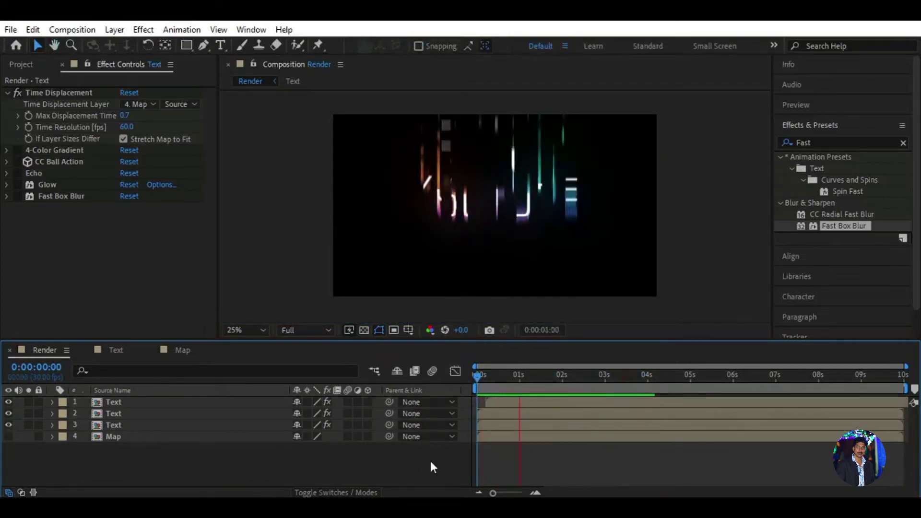
mouse_move(649, 377)
left_mouse_down()
mouse_move(475, 404)
mouse_move(553, 405)
left_mouse_up()
- Add a new adjustment layer on top of the stack and rename it N
right_click(170, 451)
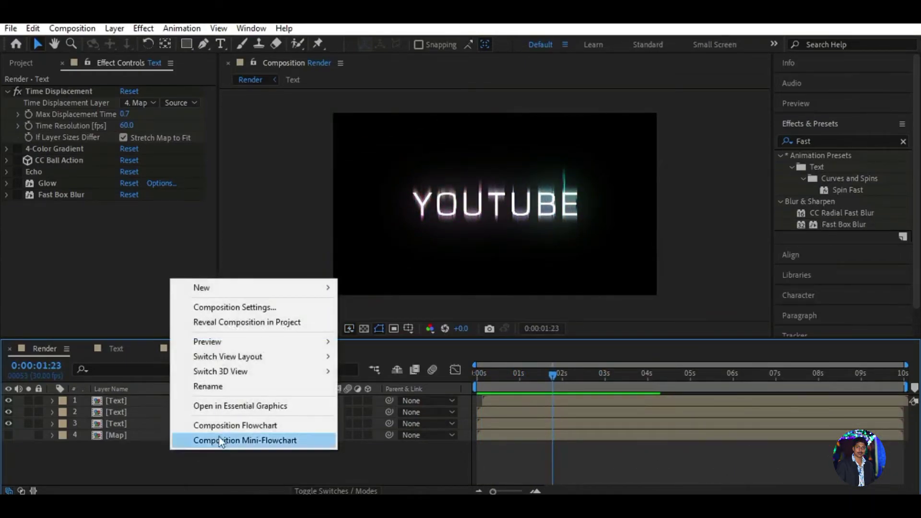
mouse_move(302, 288)
left_click(389, 396)
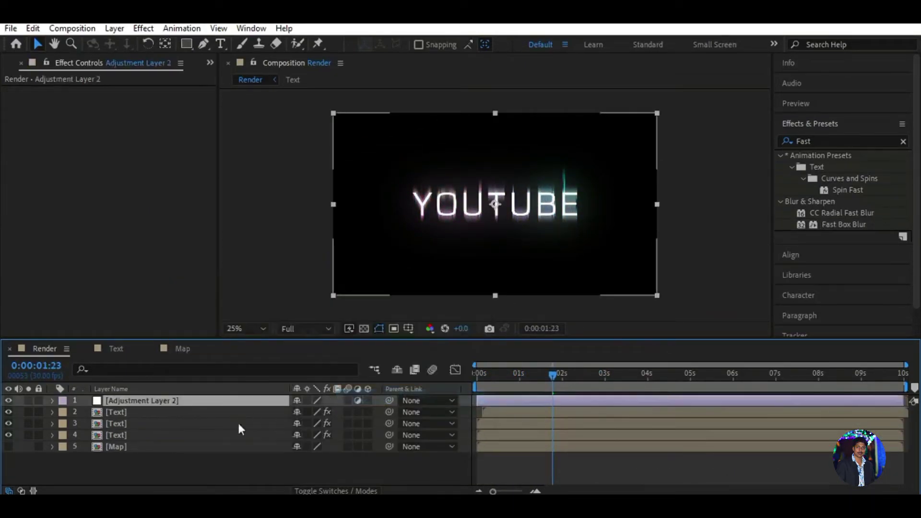
right_click(165, 401)
left_click(202, 473)
type("N")
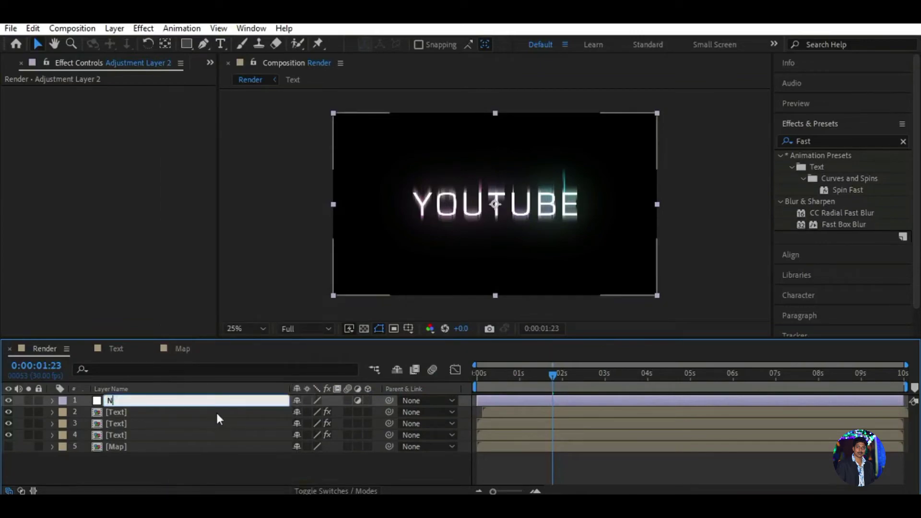
key("Return")
left_click(194, 463)
left_click(179, 398)
- Apply Noise to layer N with Amount of Noise 3%, and zoom the viewer to 50%
left_click(822, 142)
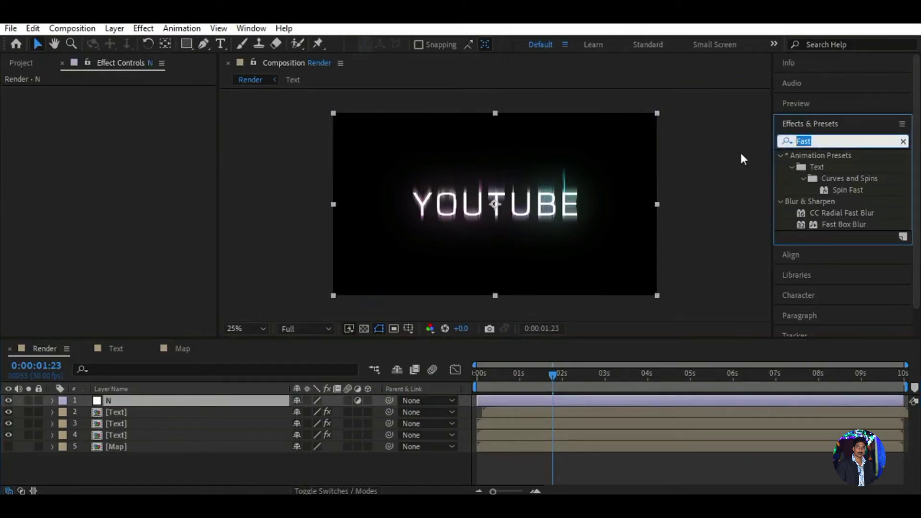
type("Noi")
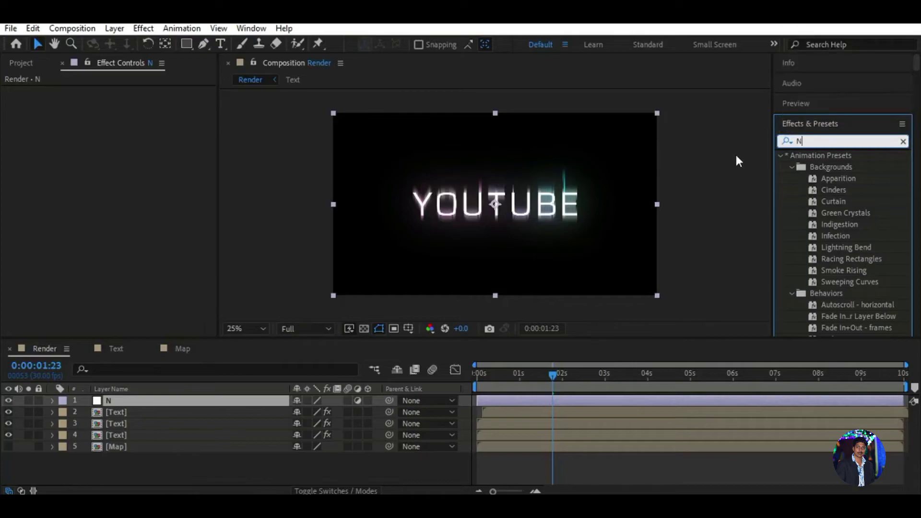
left_click(834, 213)
double_click(833, 213)
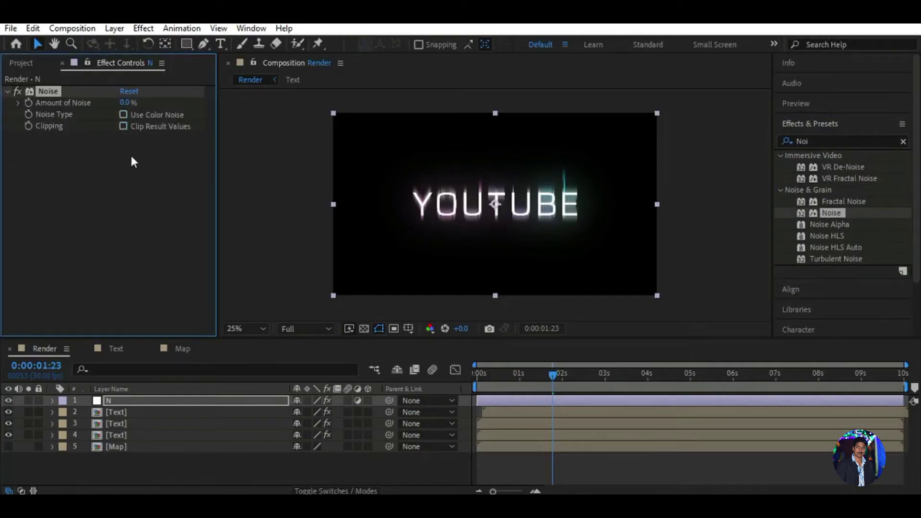
left_click(126, 102)
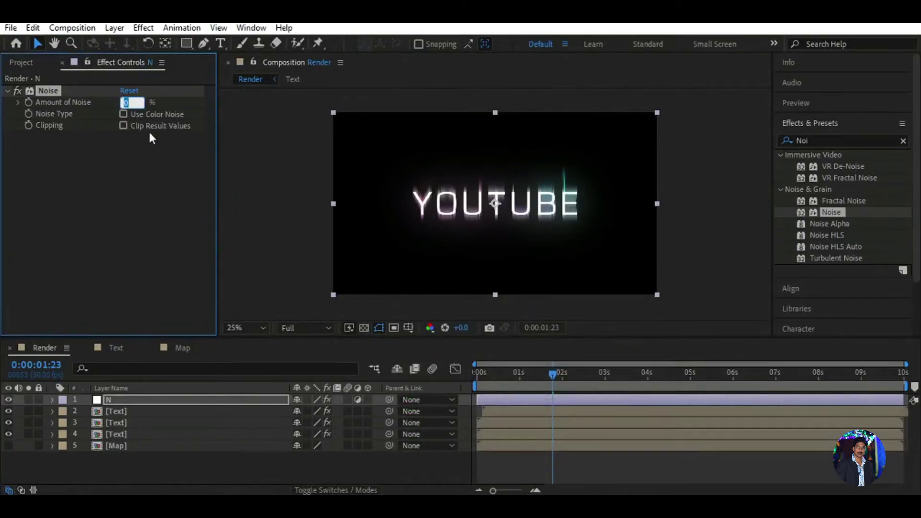
type("3")
key("Return")
left_click(244, 328)
left_click(249, 209)
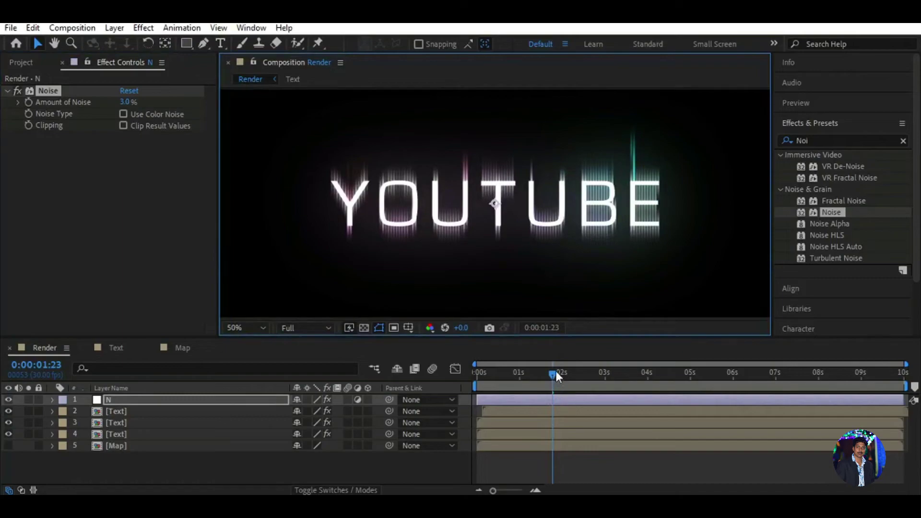
key("space")
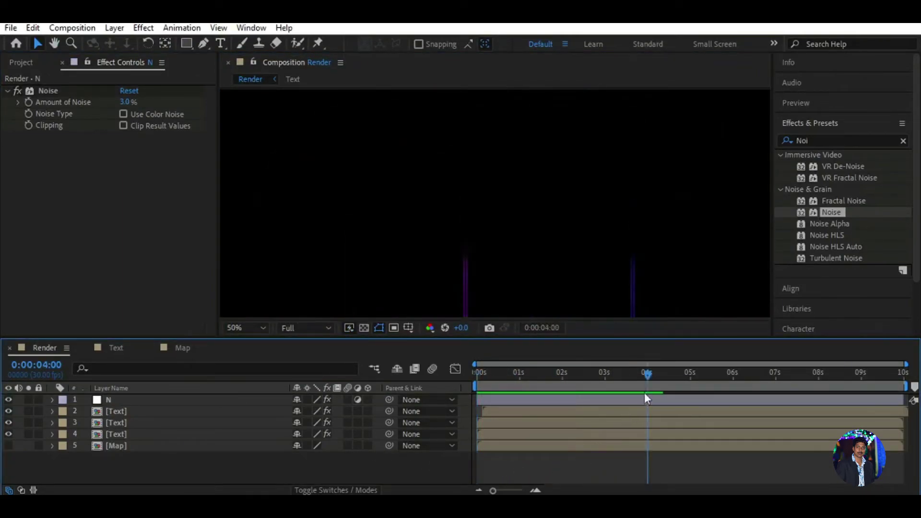
mouse_move(570, 373)
left_mouse_down()
mouse_move(532, 379)
mouse_move(307, 465)
left_mouse_up()
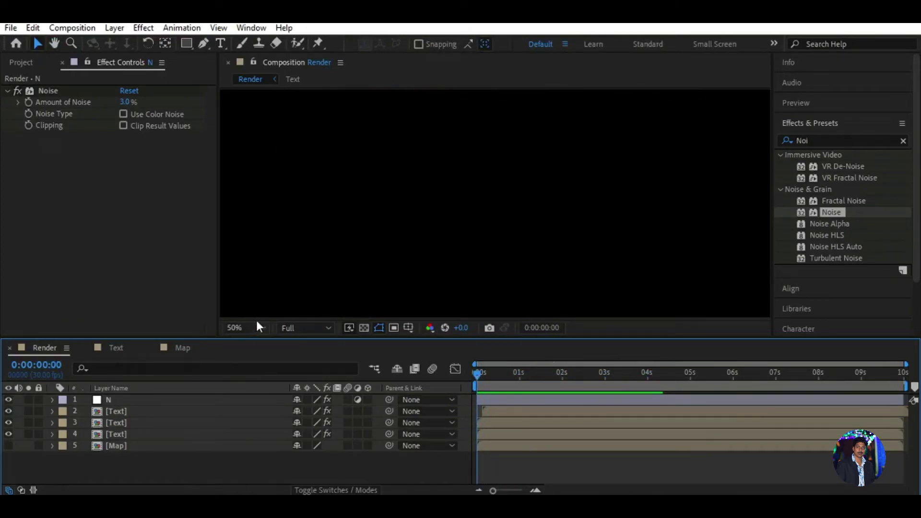
left_click(257, 326)
left_click(247, 194)
left_click(259, 327)
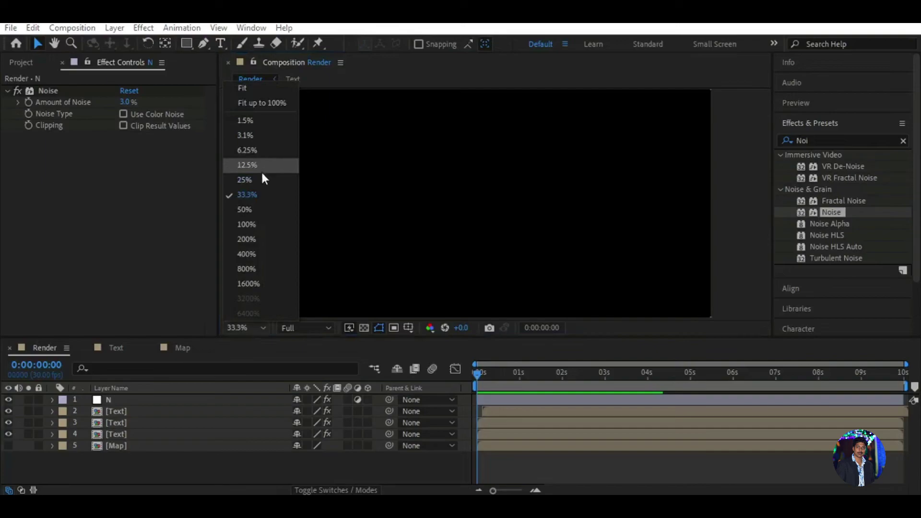
left_click(263, 179)
key("space")
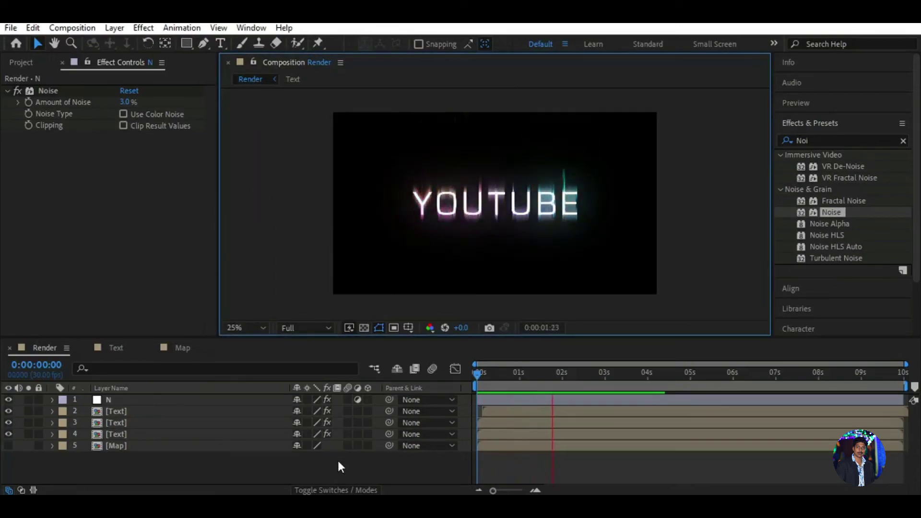
- Stop the preview and create a new black solid layer named BG
left_click(496, 384)
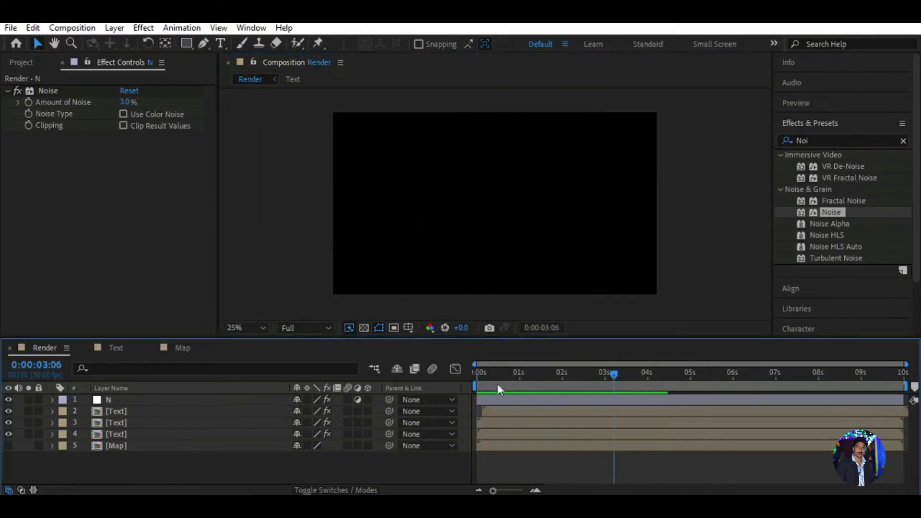
right_click(157, 456)
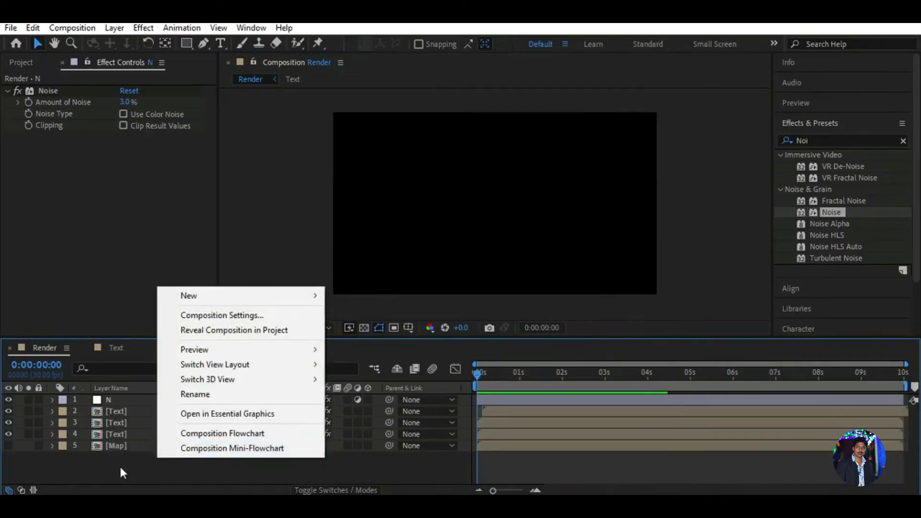
left_click(171, 482)
key("ctrl+y")
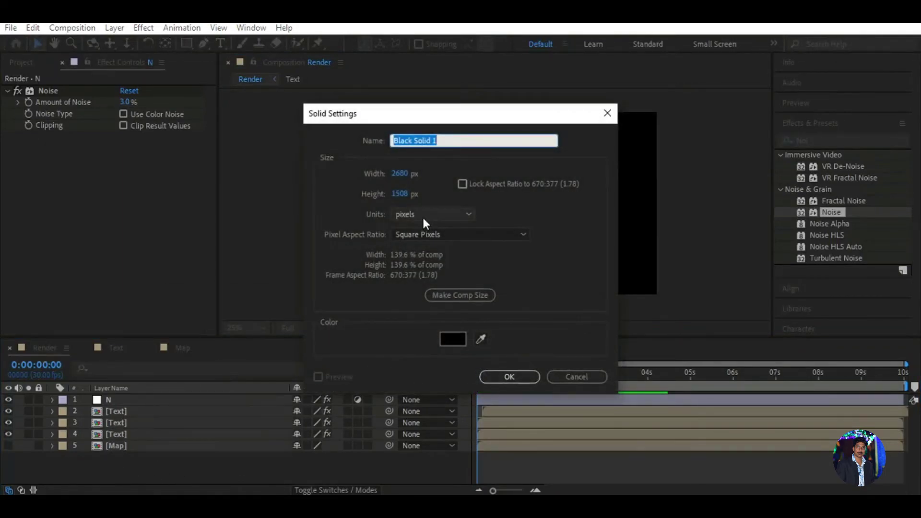
type("BG")
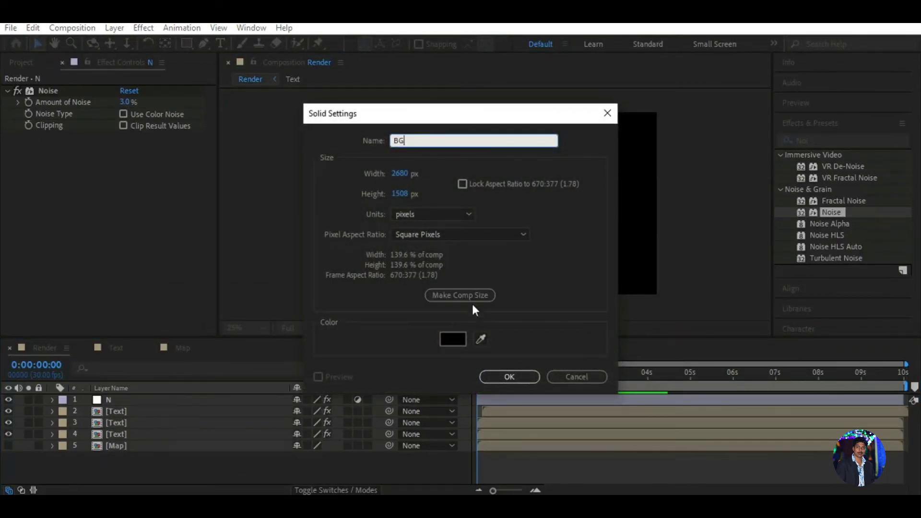
left_click(499, 376)
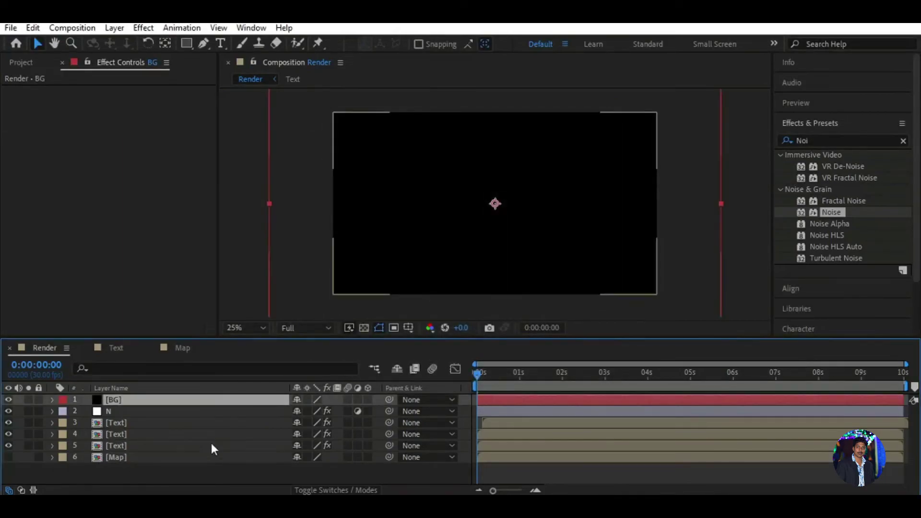
- Move the BG layer to the bottom of the stack and apply Gradient Ramp to it
left_click_drag(144, 401, 141, 467)
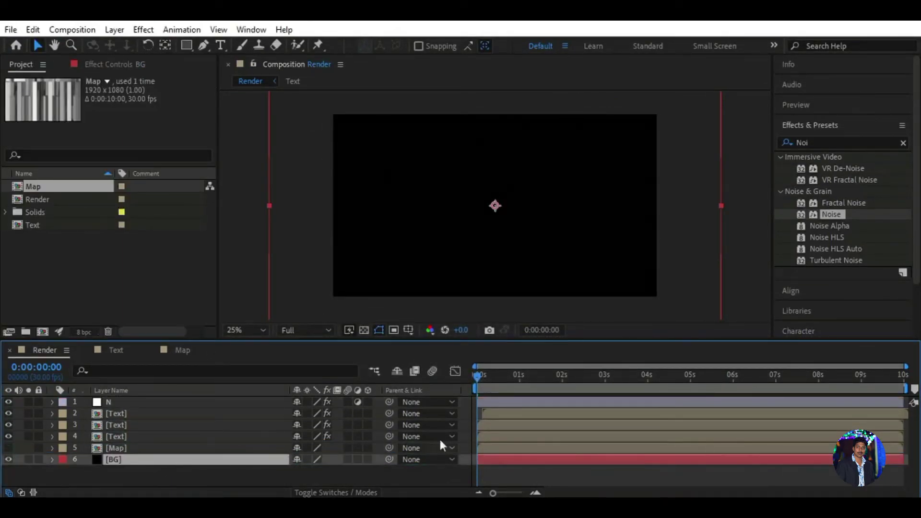
left_click(822, 142)
type("r")
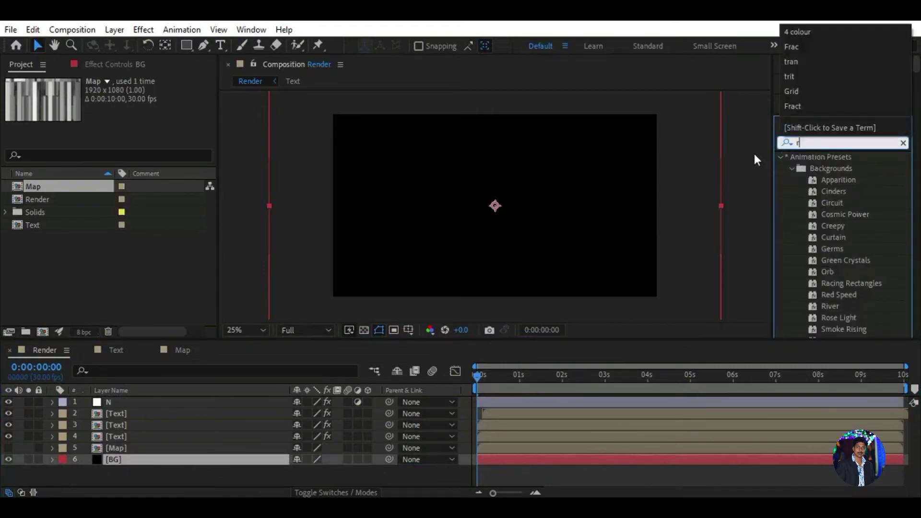
type("a")
left_click(801, 92)
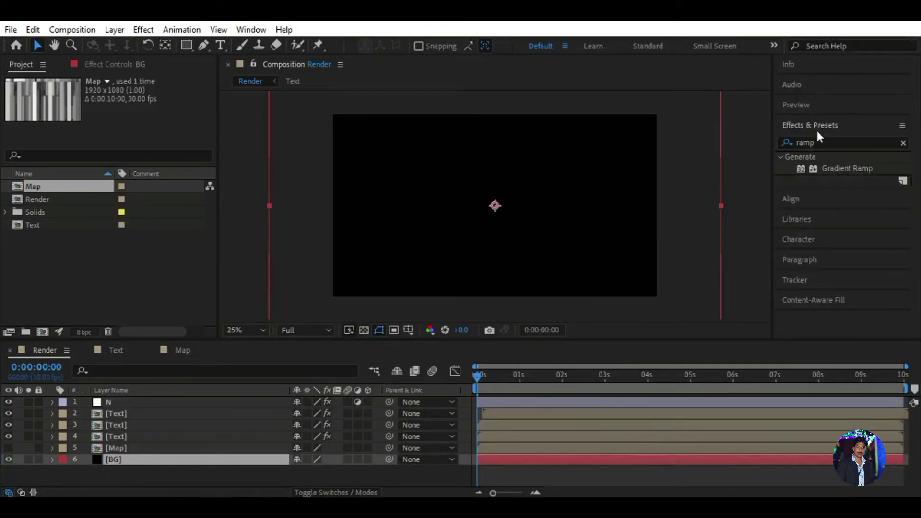
double_click(843, 170)
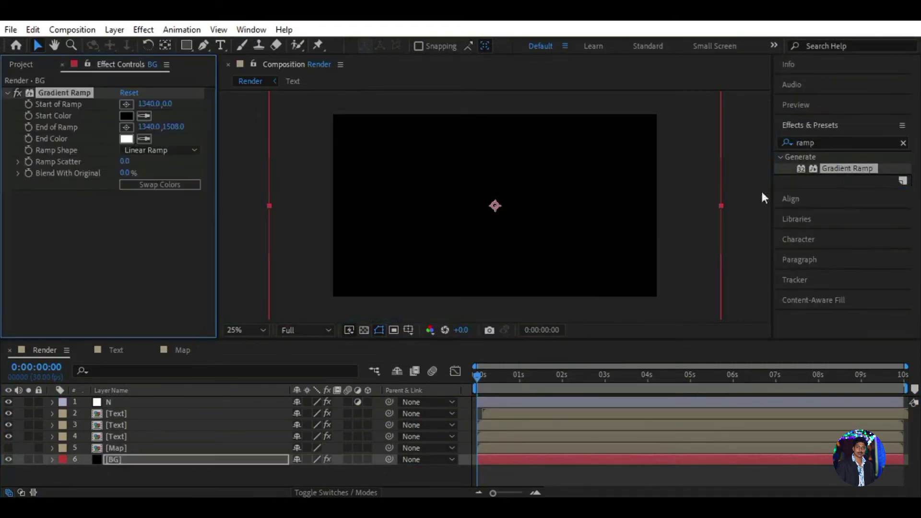
- Set the Gradient Ramp start colour to dark purple 170A1E
left_click(126, 116)
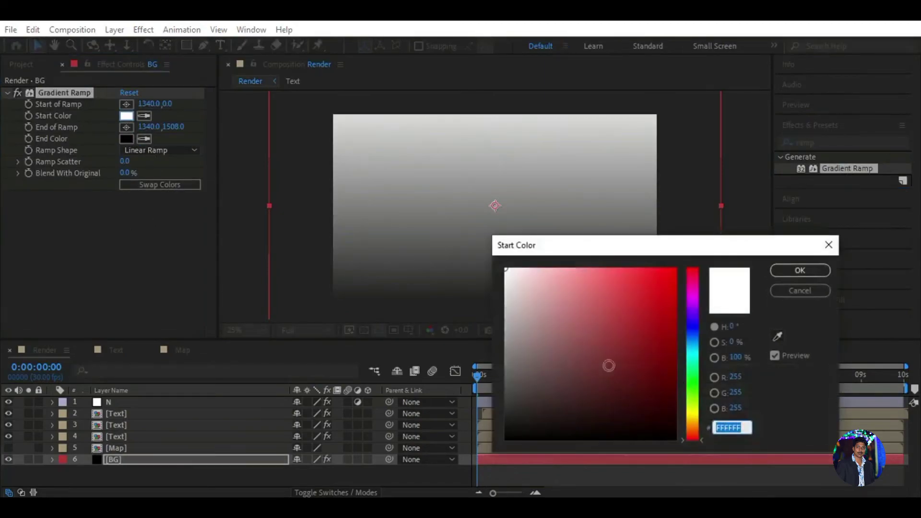
type("000017")
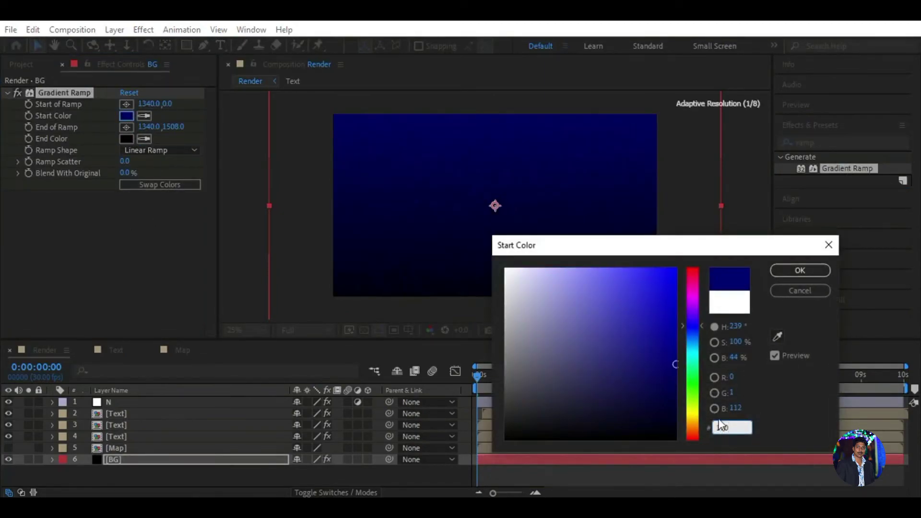
type("00170A")
type("1")
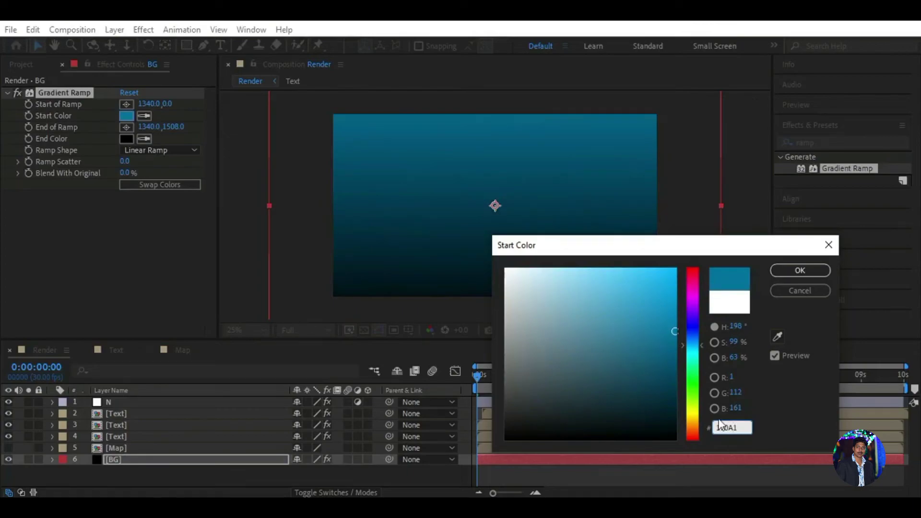
type("E")
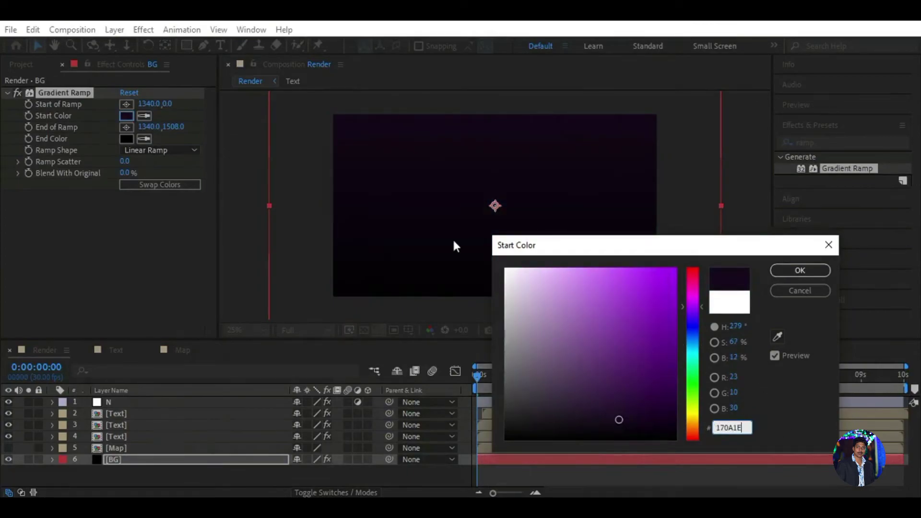
left_click(799, 273)
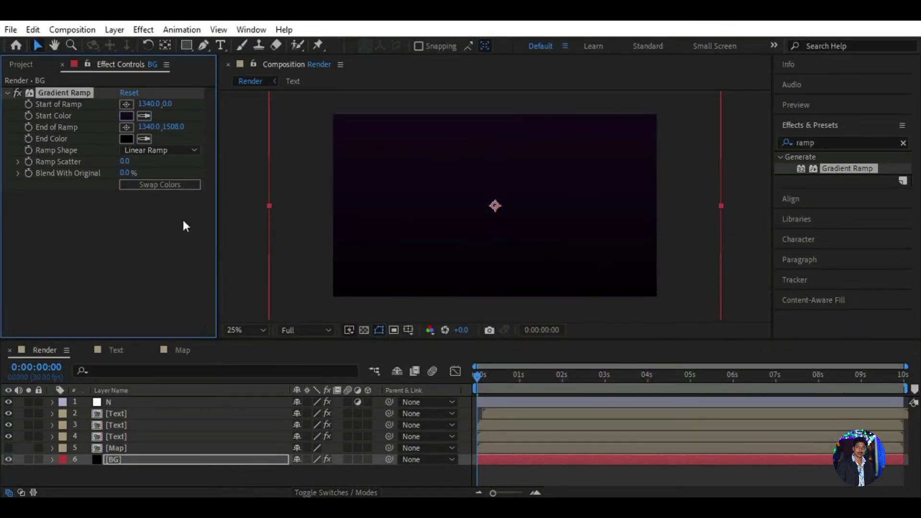
- Set the Gradient Ramp end colour to near-black purple 050308
left_click(127, 140)
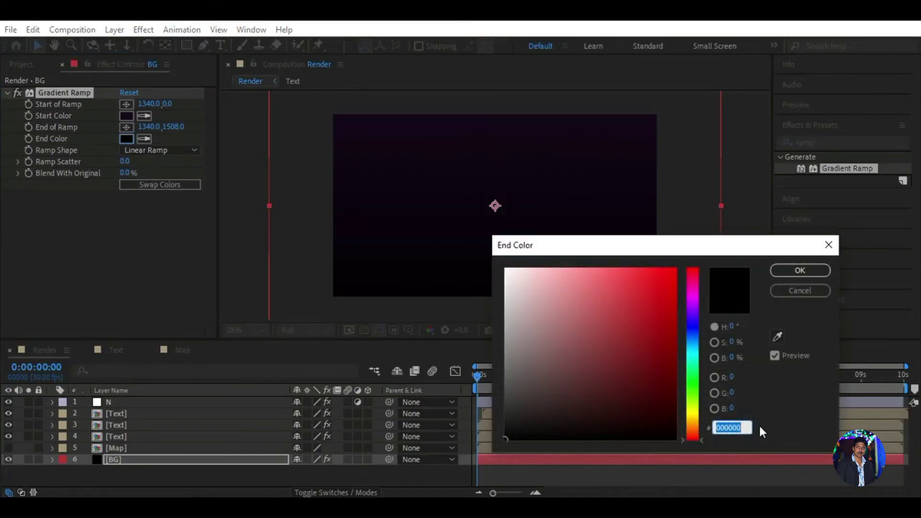
type("050")
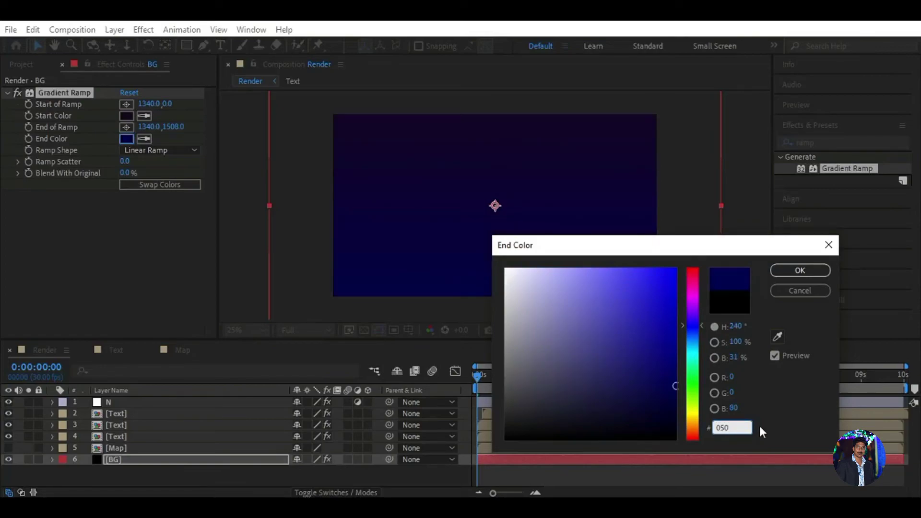
type("A18")
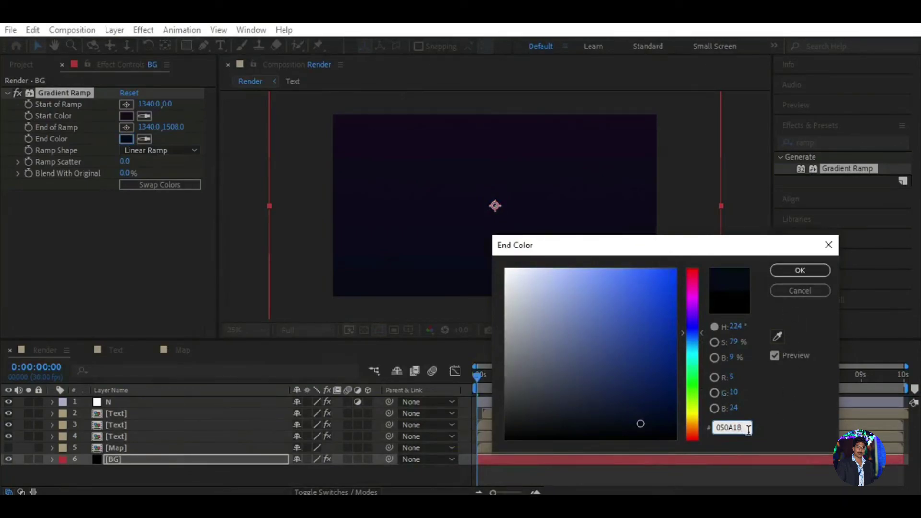
key("BackSpace")
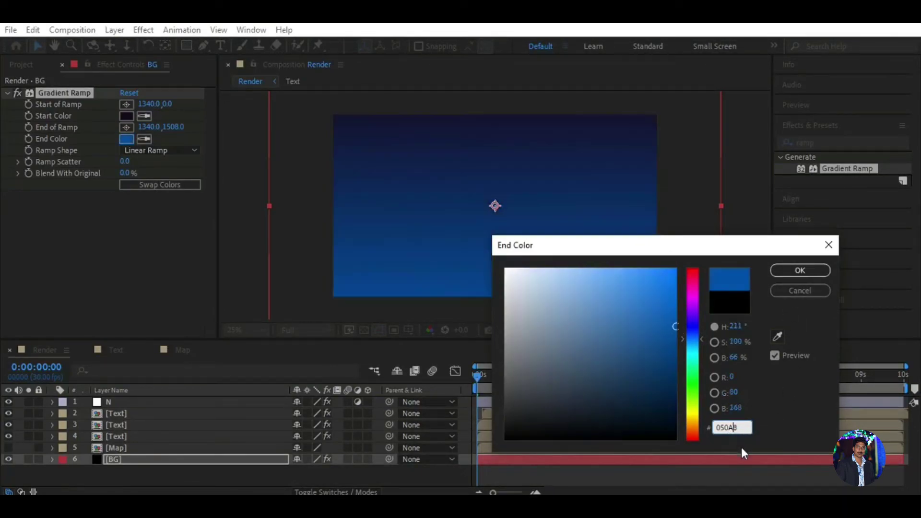
key("BackSpace")
type("31")
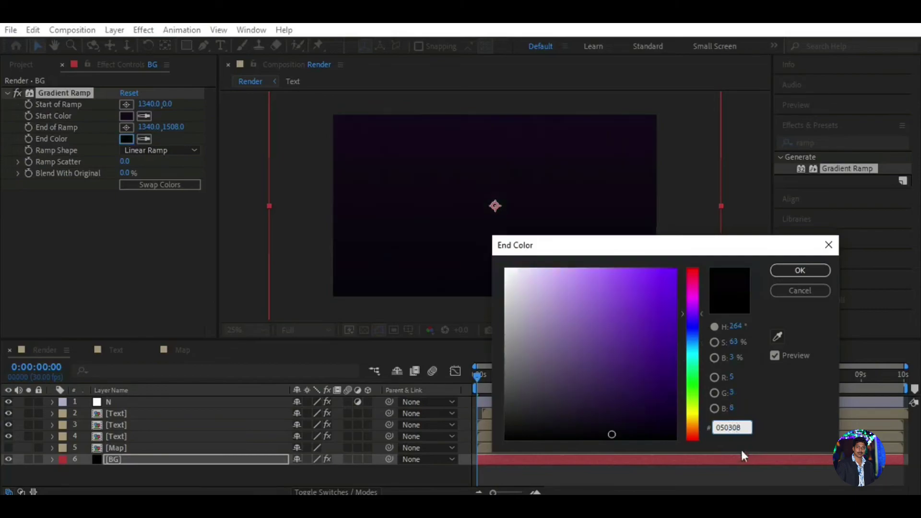
left_click(800, 270)
- Scrub and preview the YOUTUBE glitch over the purple background, then select layer 3 Text
left_click(304, 475)
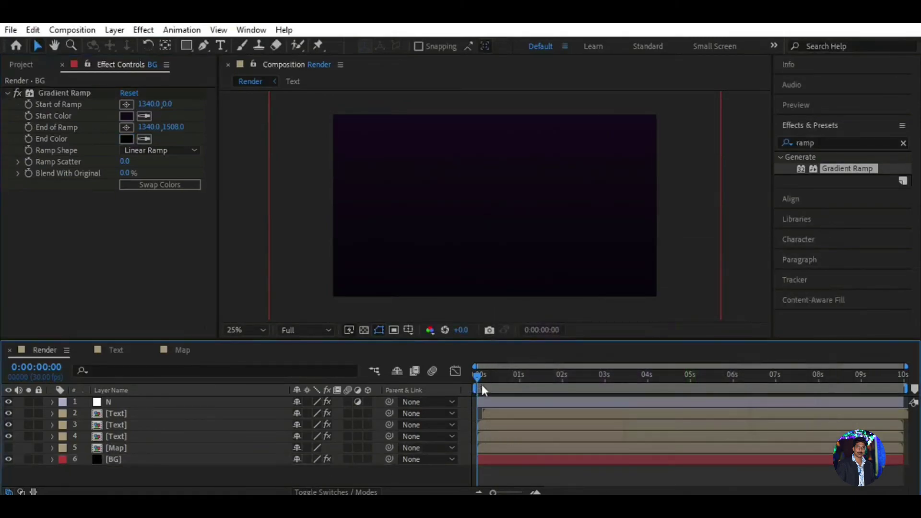
left_click_drag(490, 375, 475, 378)
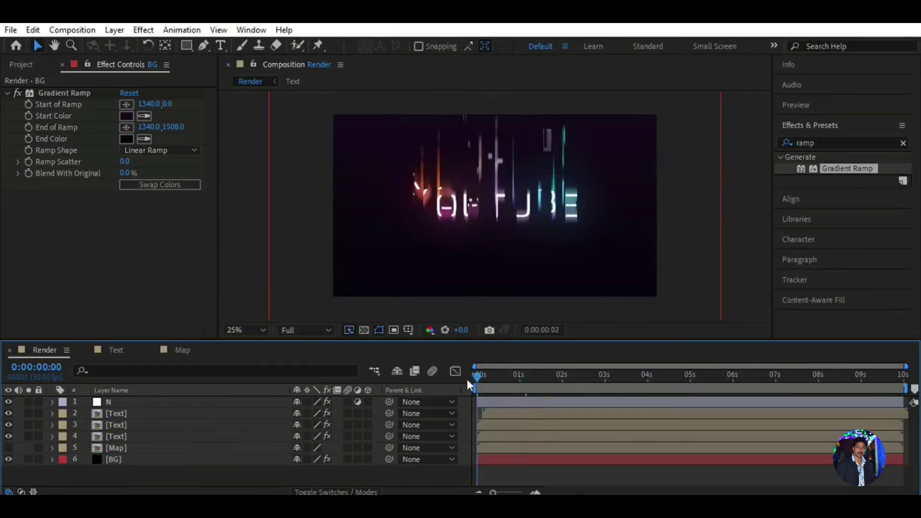
key("space")
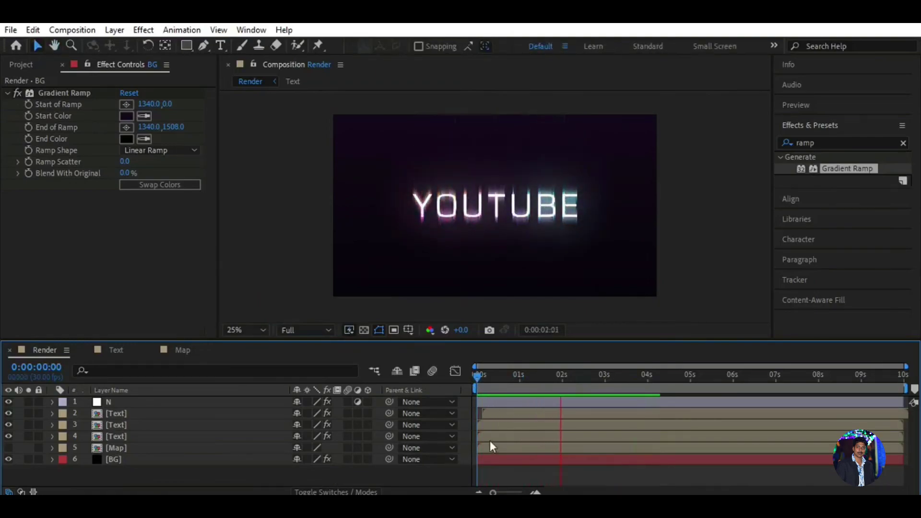
key("space")
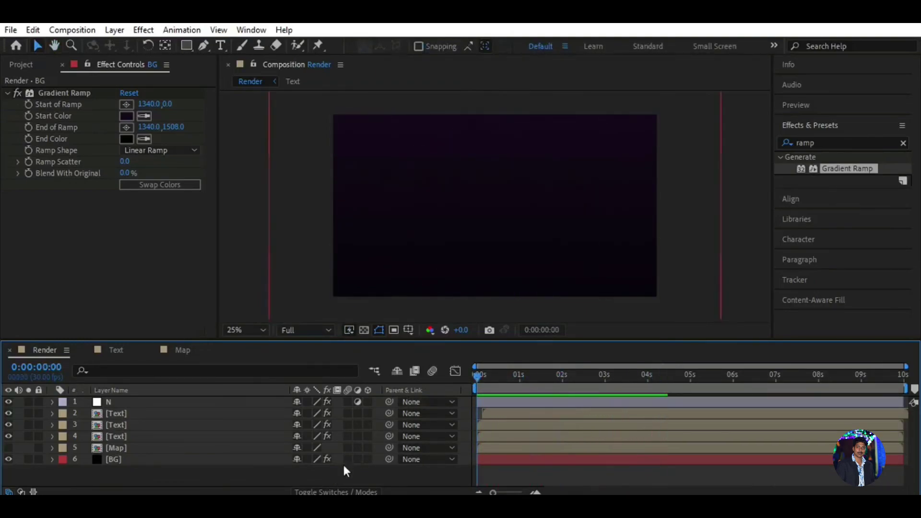
left_click_drag(480, 378, 566, 378)
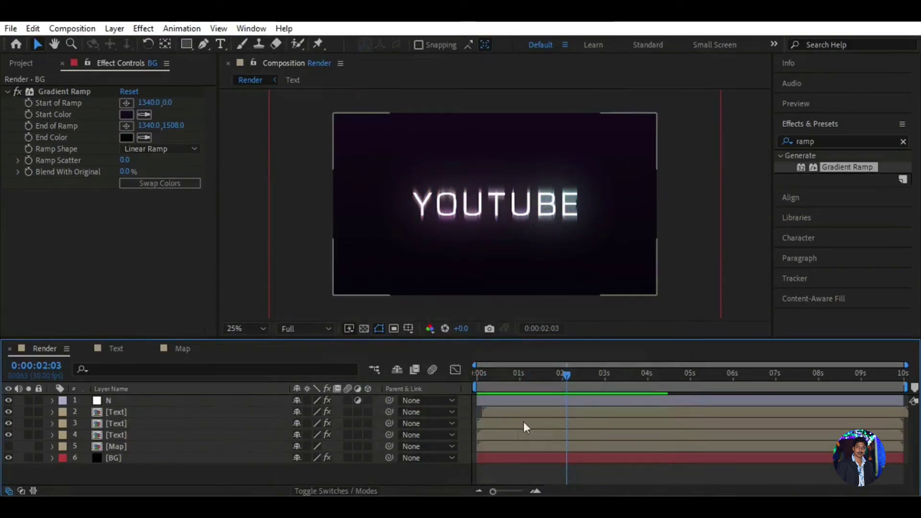
left_click_drag(551, 376, 522, 379)
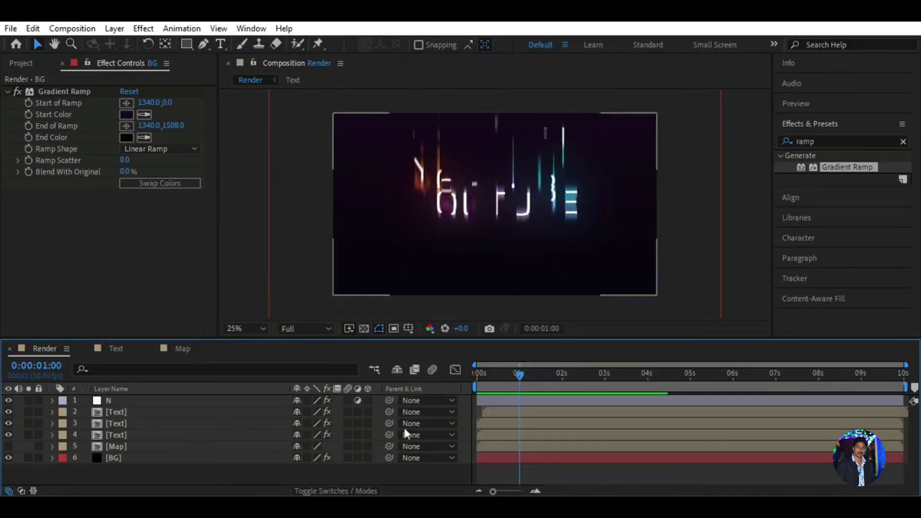
left_click(132, 422)
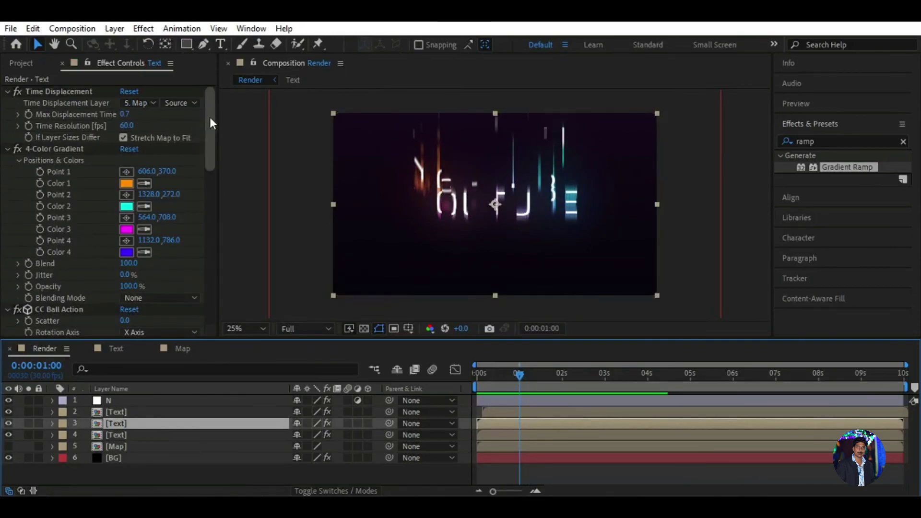
- Keyframe Glow Intensity at one second and set it to 0 at 0:00:01:27
left_click_drag(209, 117, 213, 246)
left_click(28, 201)
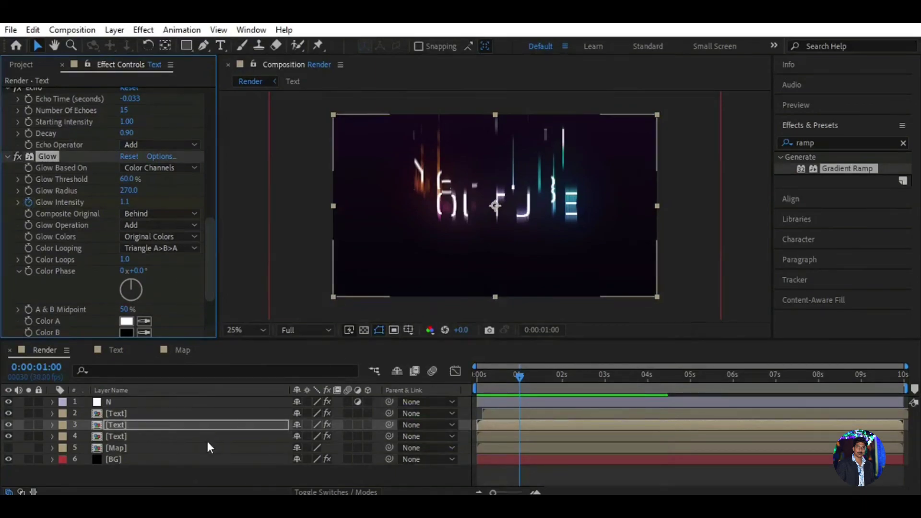
left_click(238, 423)
key("u")
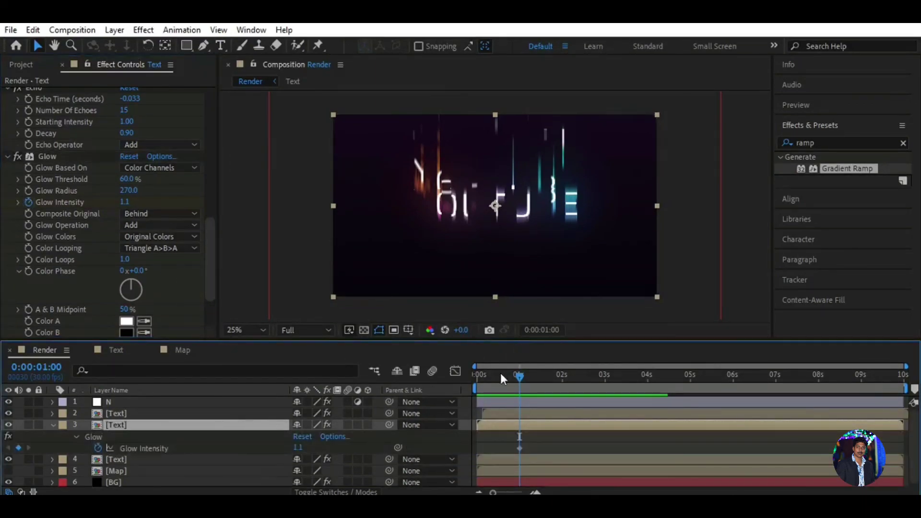
left_click_drag(519, 376, 558, 377)
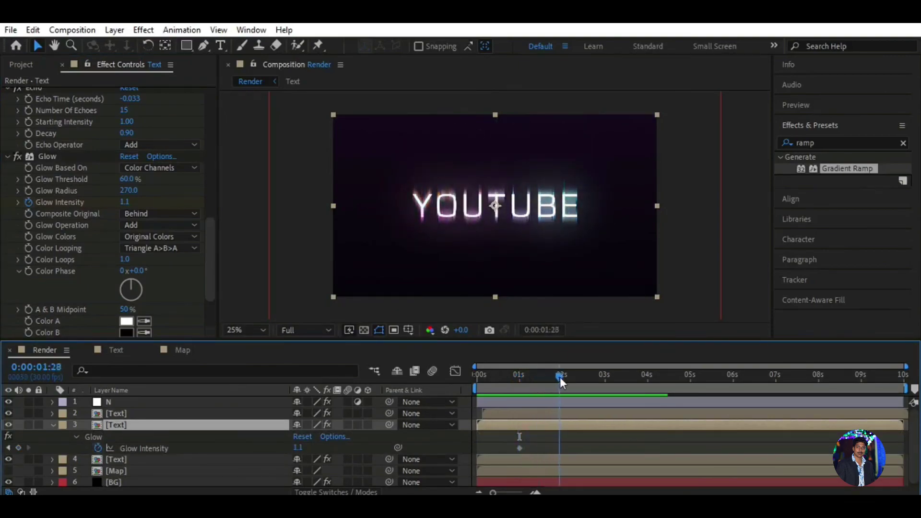
left_click(124, 202)
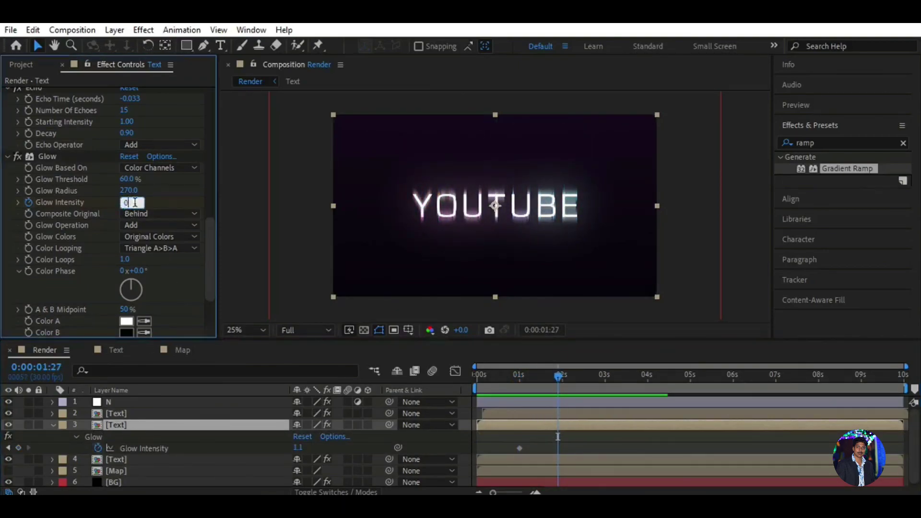
type(".0")
key("Return")
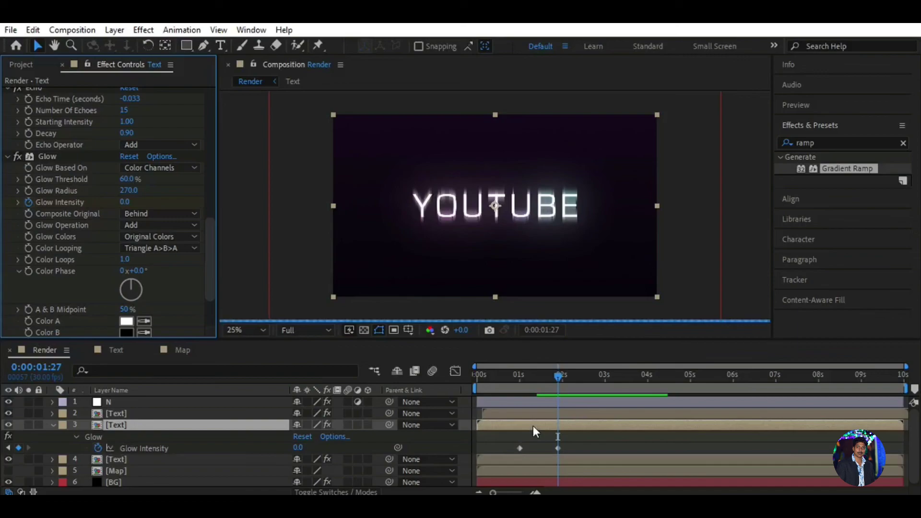
- Add a Glow Intensity keyframe at 0:00:02:09 and set it back to 1 at 0:00:02:18
left_click_drag(558, 375, 575, 373)
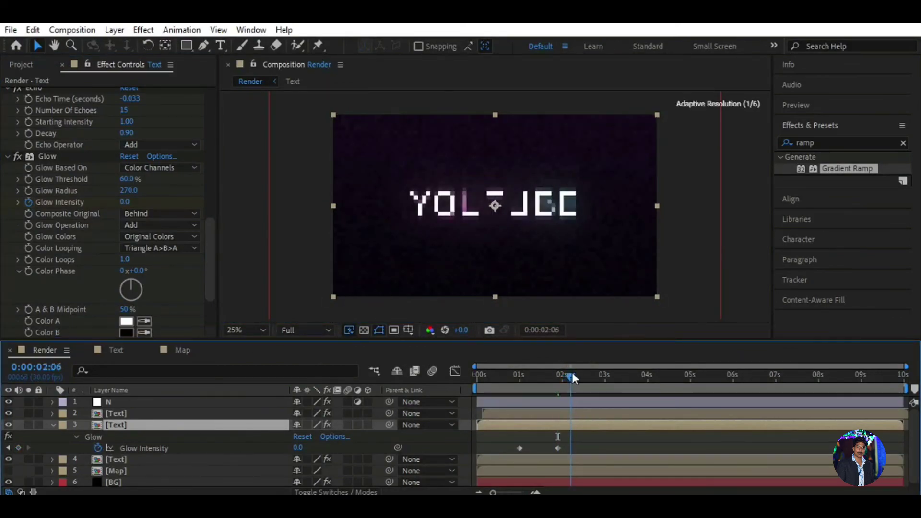
left_click(18, 447)
left_click_drag(576, 375, 588, 376)
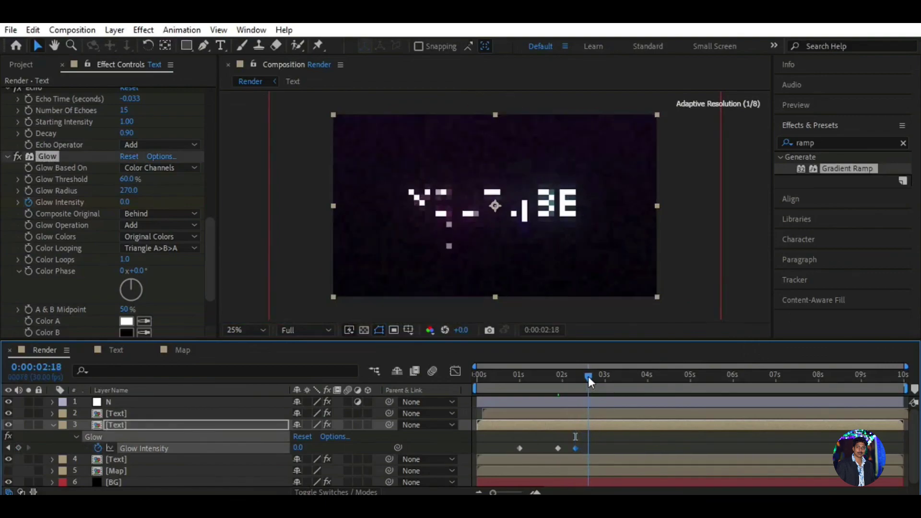
left_click(298, 448)
type("1")
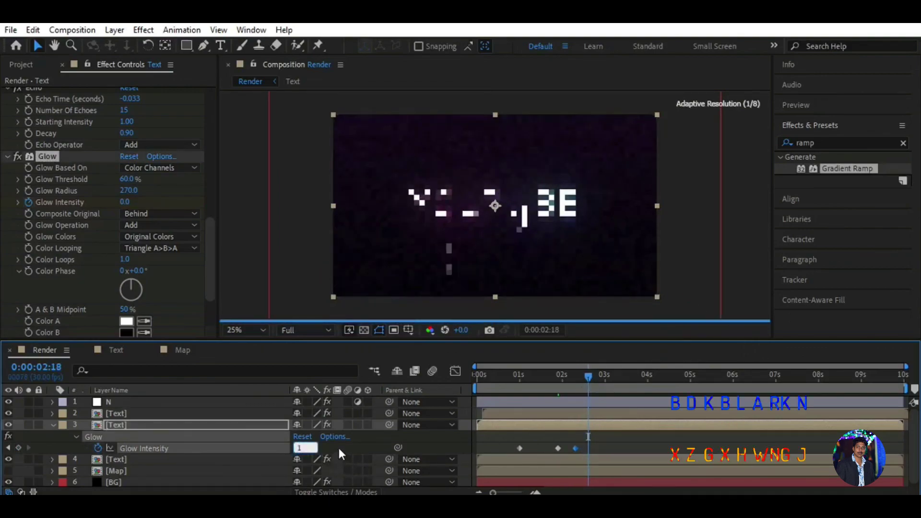
key("Return")
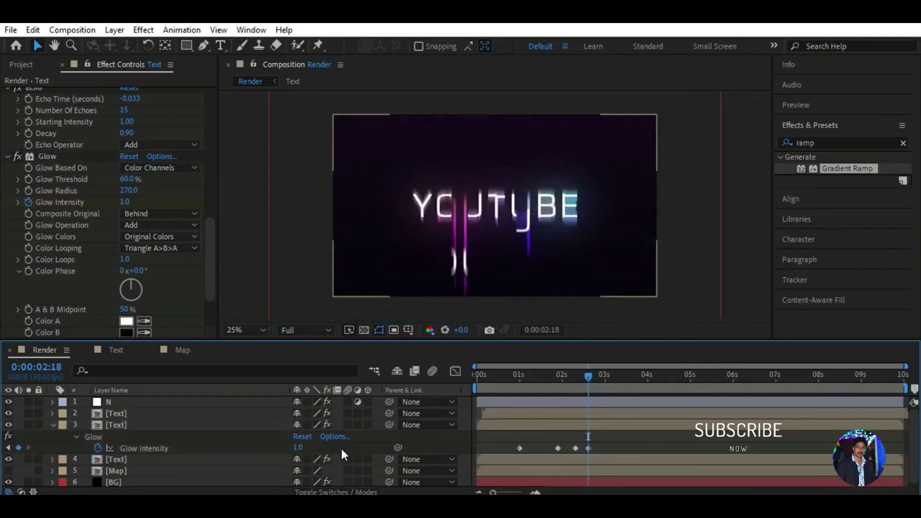
- Shift the first and last glow keyframes slightly later and return to the composition start
left_click_drag(589, 447, 595, 446)
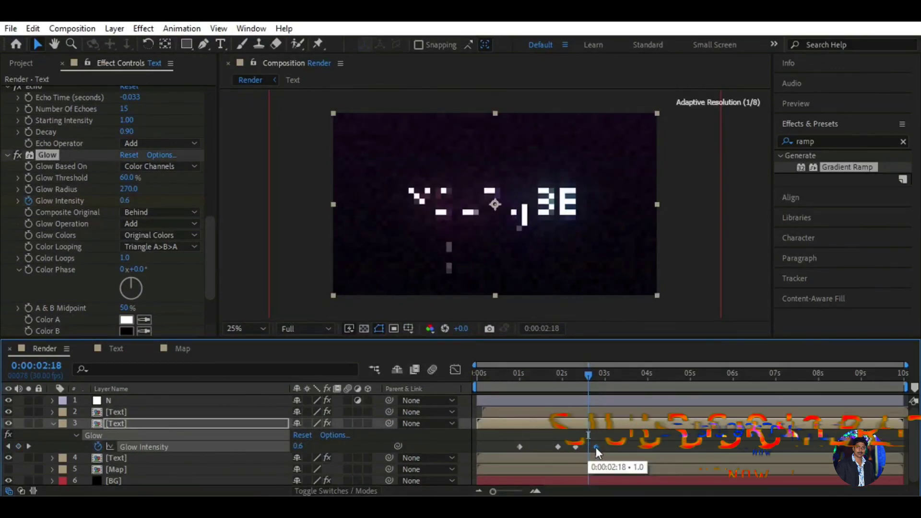
left_click_drag(520, 446, 527, 447)
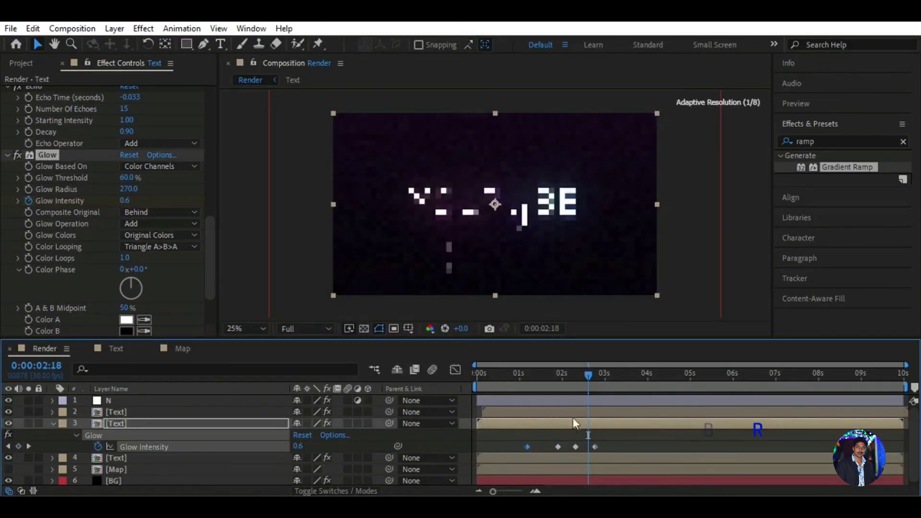
key("space")
left_click(464, 435)
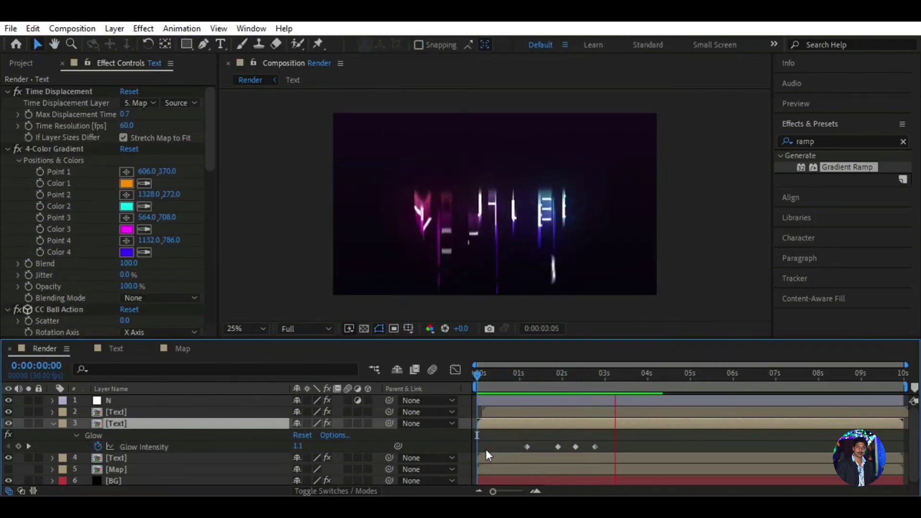
- Preview the glow flicker, collapse layer 3 Text's properties and show the Project panel items
key("space")
key("space")
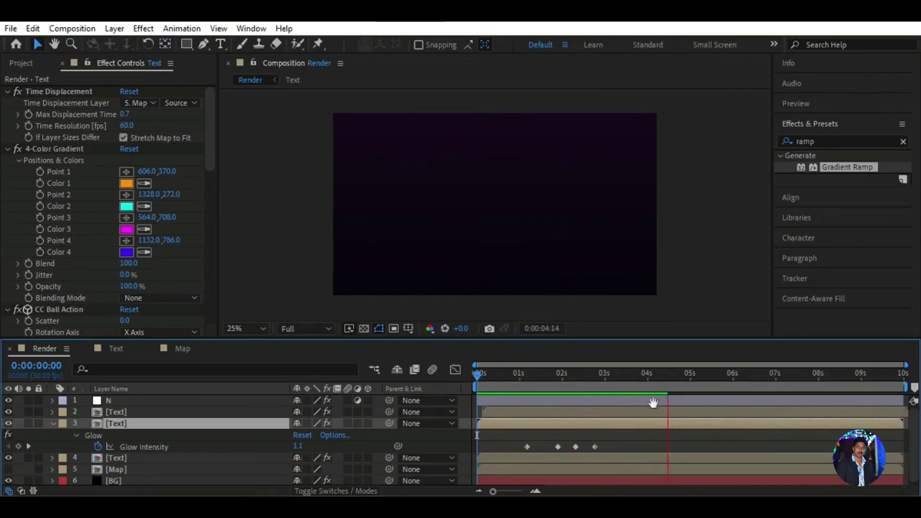
left_click_drag(669, 376, 477, 376)
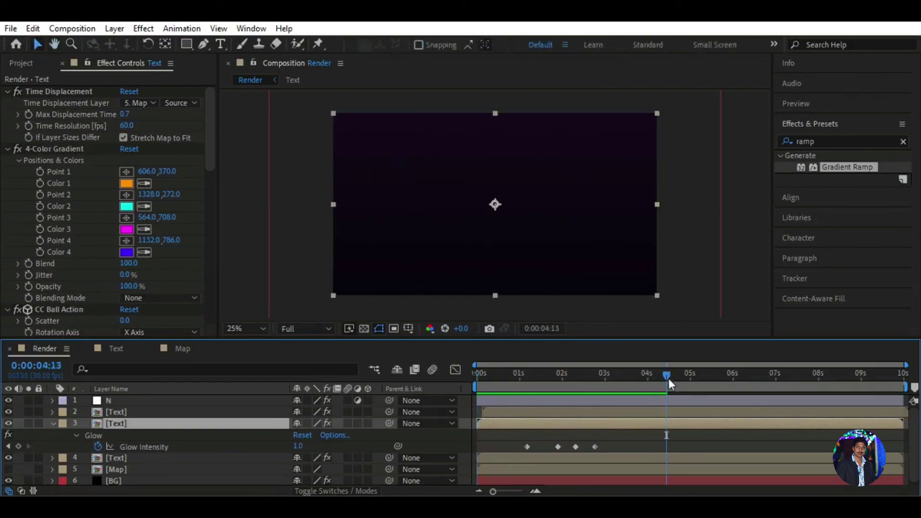
left_click(53, 423)
left_click(213, 465)
left_click(21, 63)
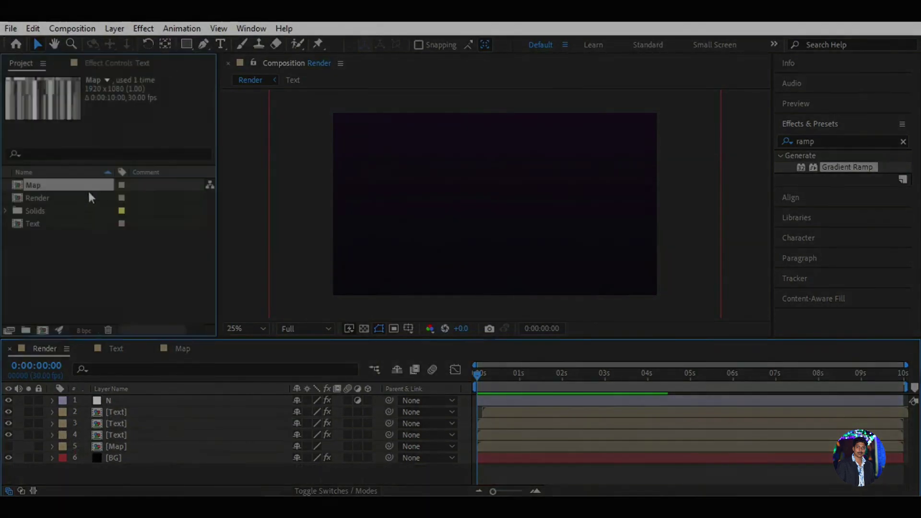